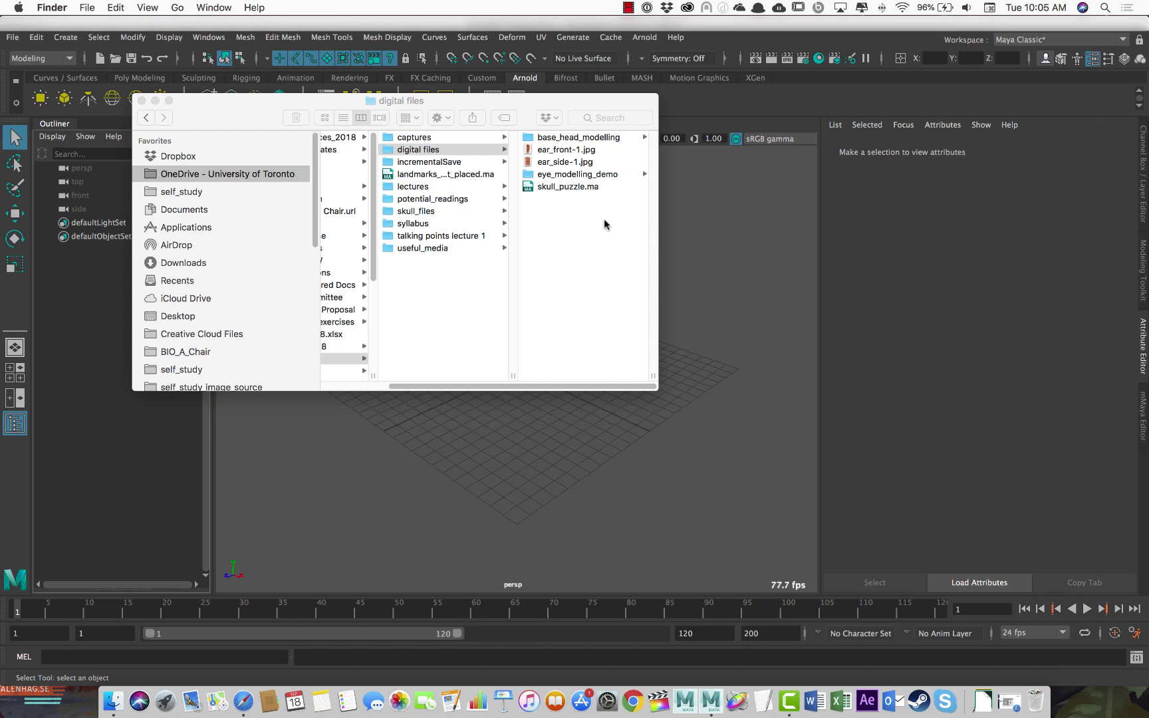
# Preview the eye_profile.jpg reference image in the tex folder of eye_modelling_demo, and return to Maya
pyautogui.click(548, 173)
pyautogui.click(517, 177)
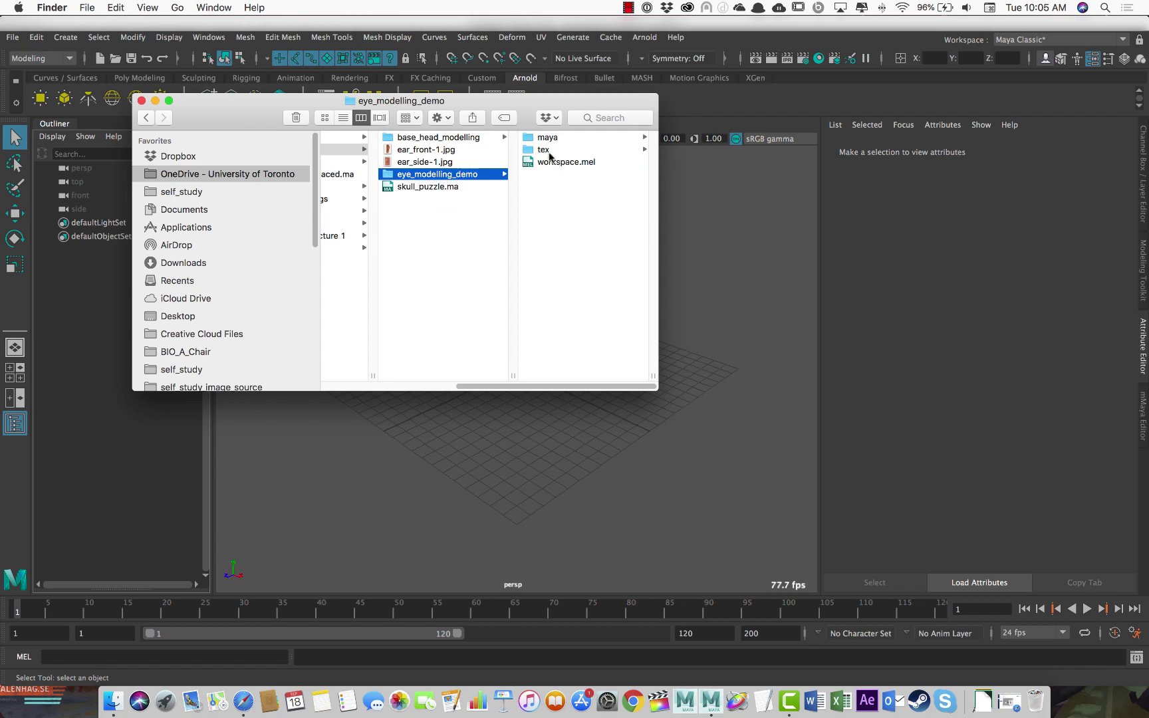
pyautogui.click(546, 151)
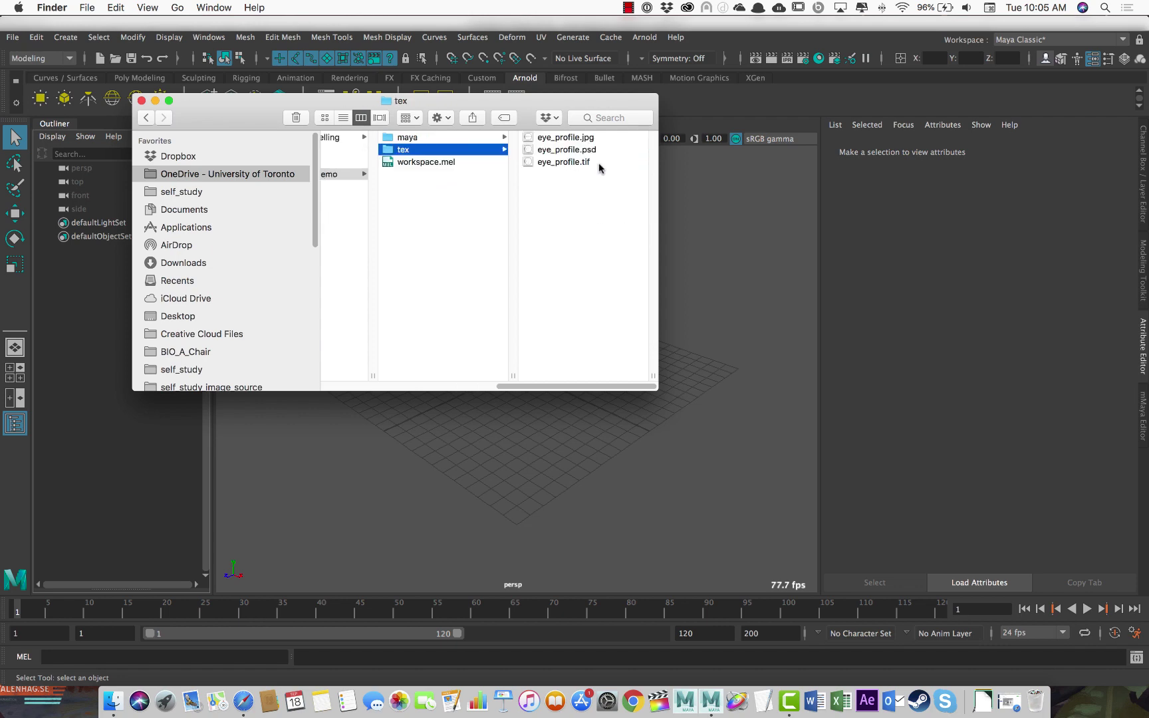
pyautogui.click(569, 138)
pyautogui.press('space')
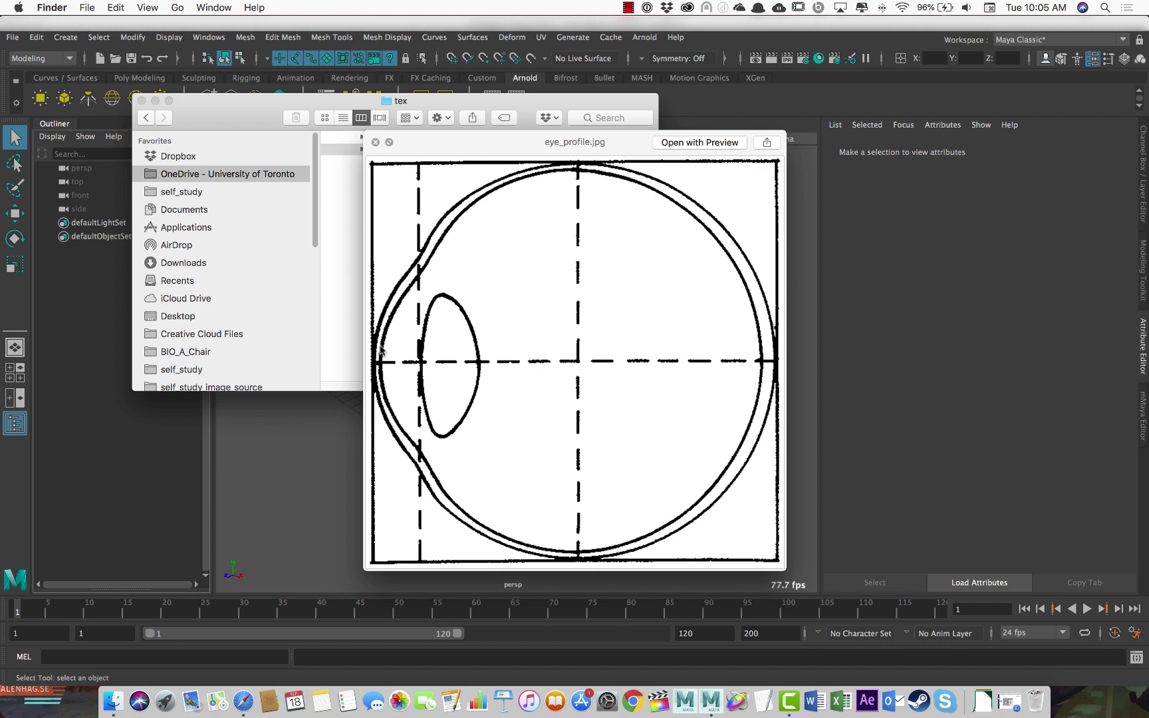
pyautogui.press('space')
pyautogui.click(607, 442)
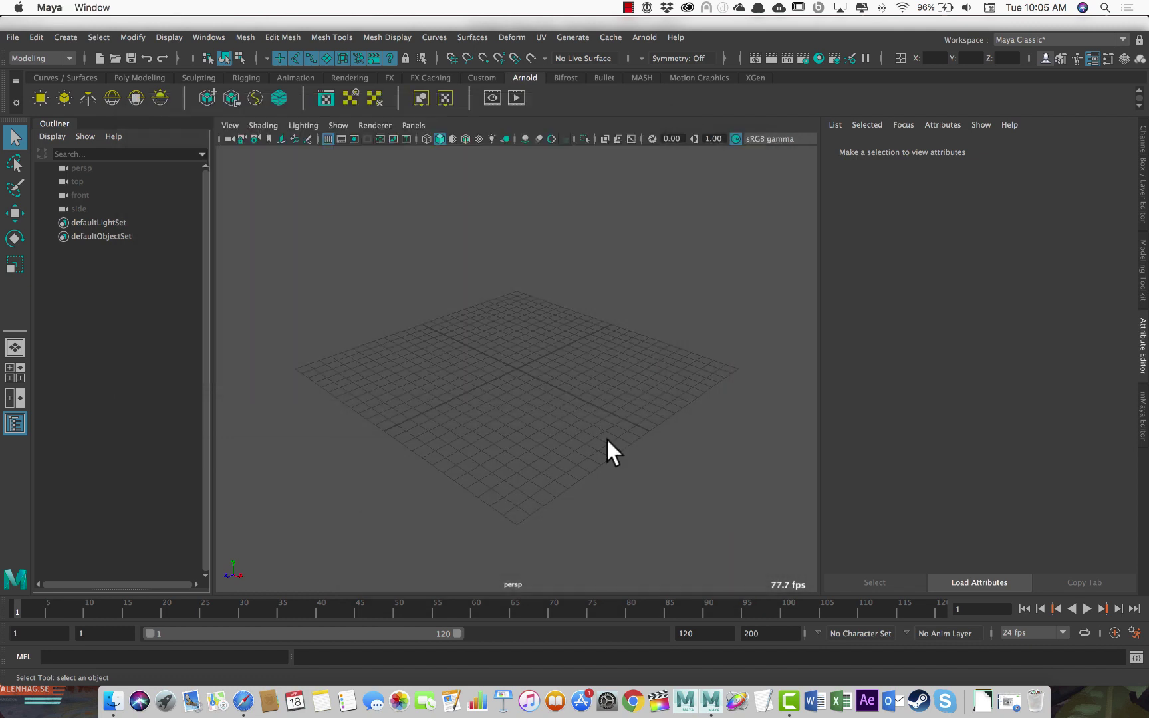
# Reset the project location settings and start a new project named eye_video
pyautogui.click(36, 37)
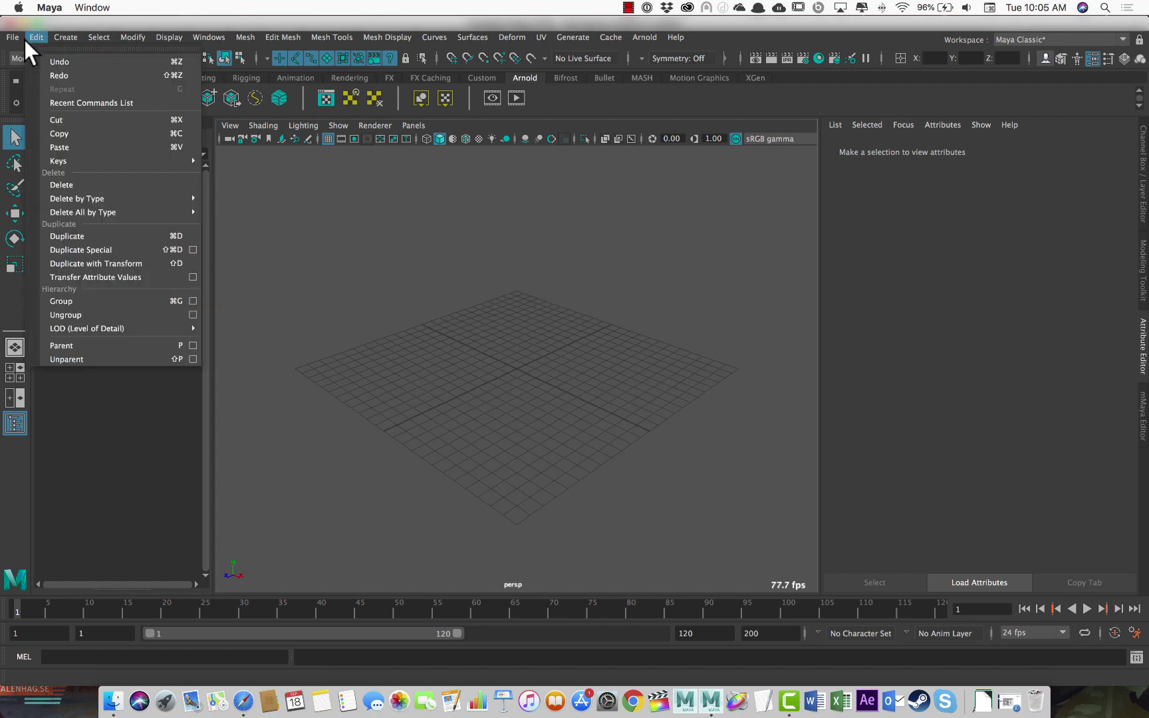
pyautogui.click(12, 38)
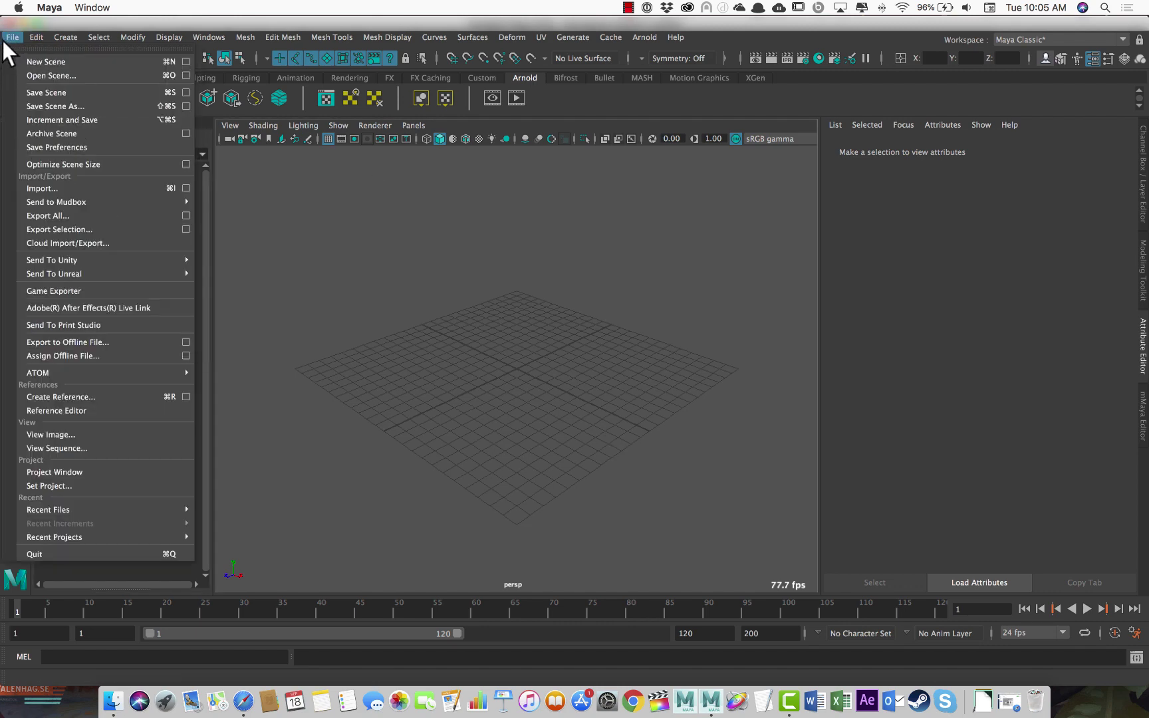
pyautogui.click(65, 474)
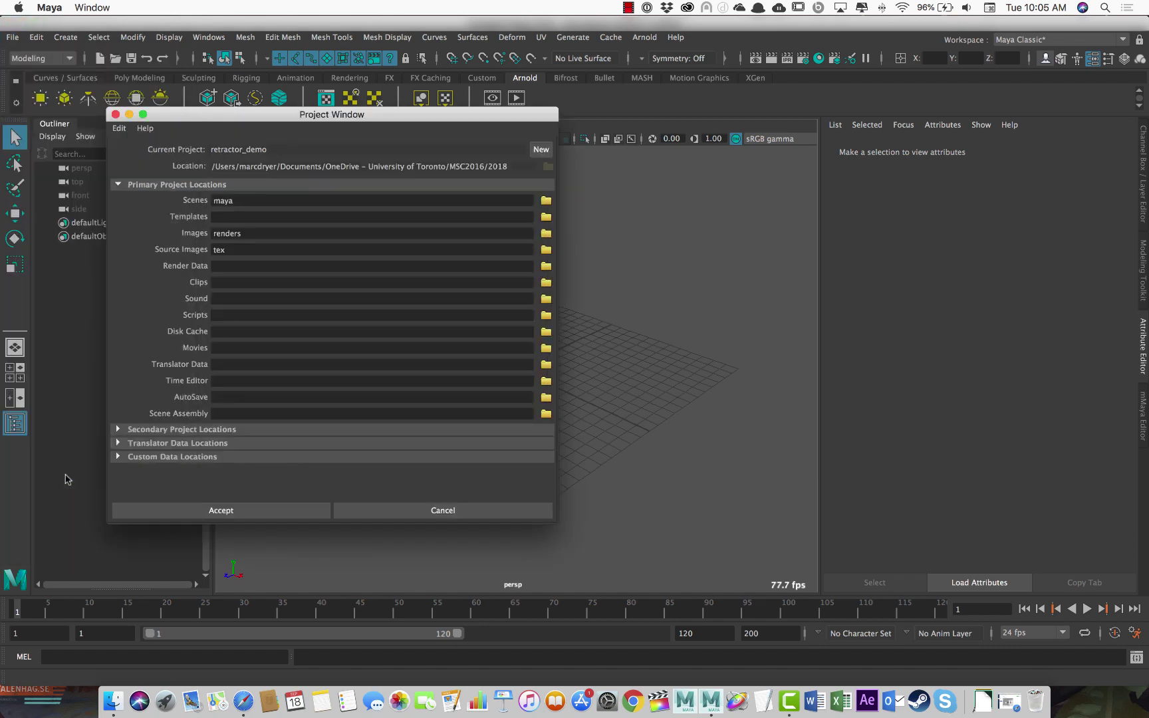
pyautogui.click(120, 128)
pyautogui.click(128, 142)
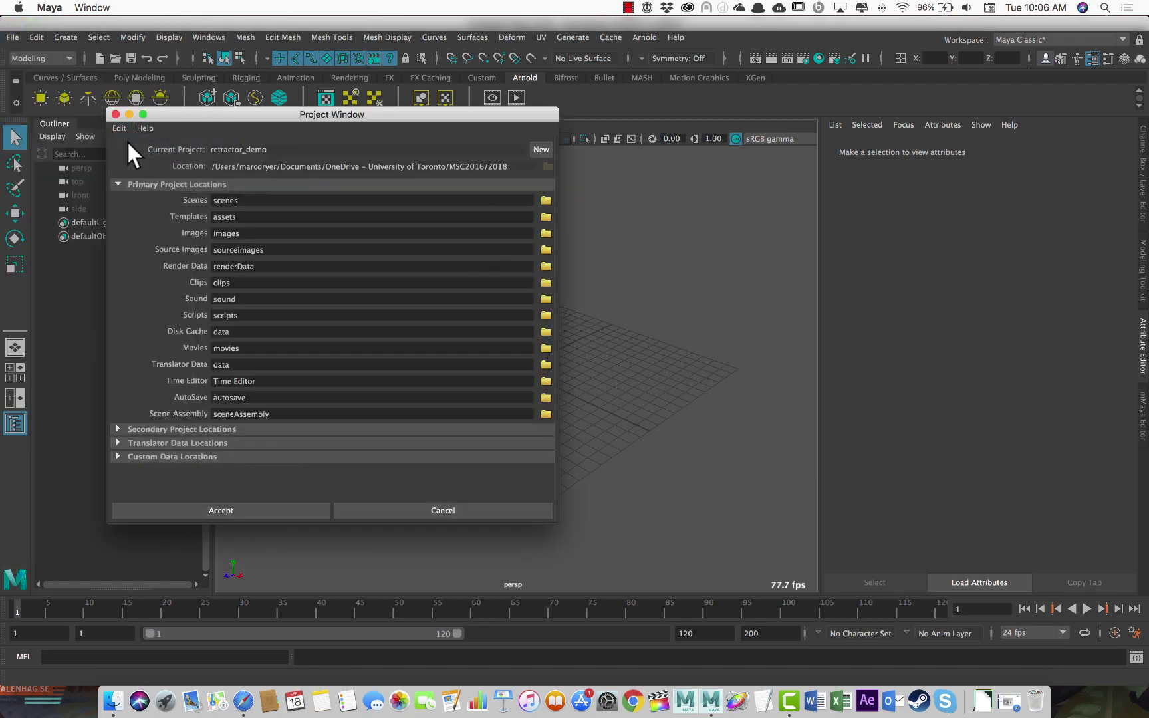
pyautogui.click(540, 149)
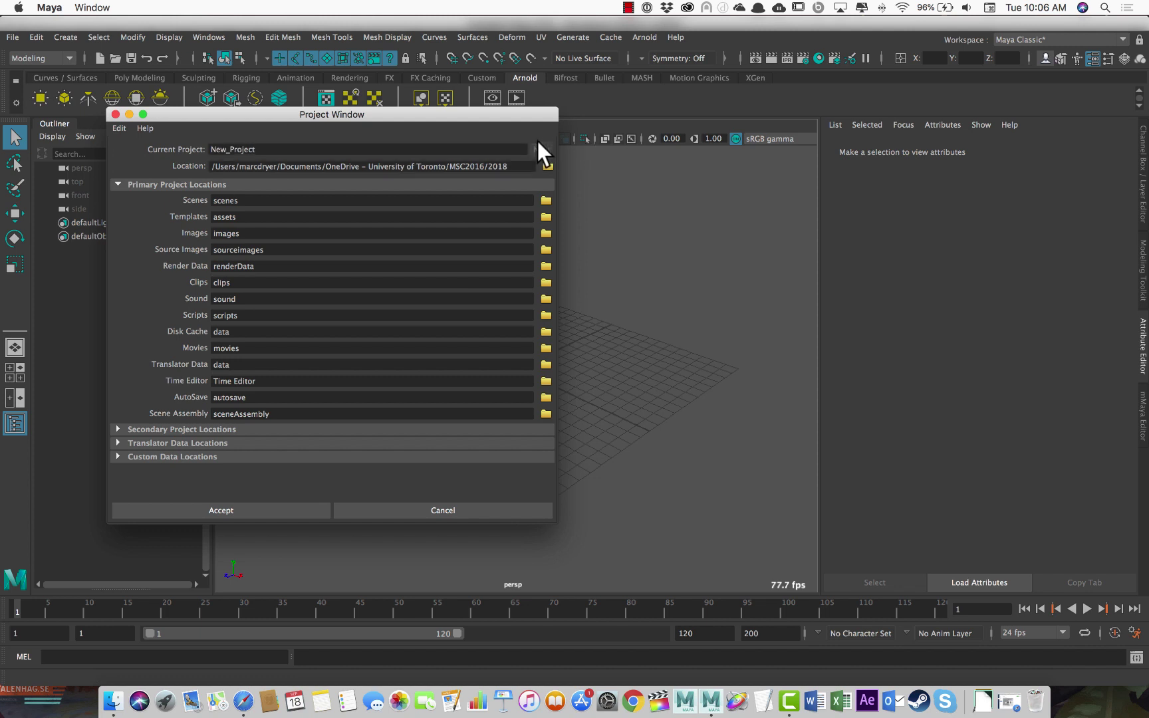
pyautogui.doubleClick(310, 149)
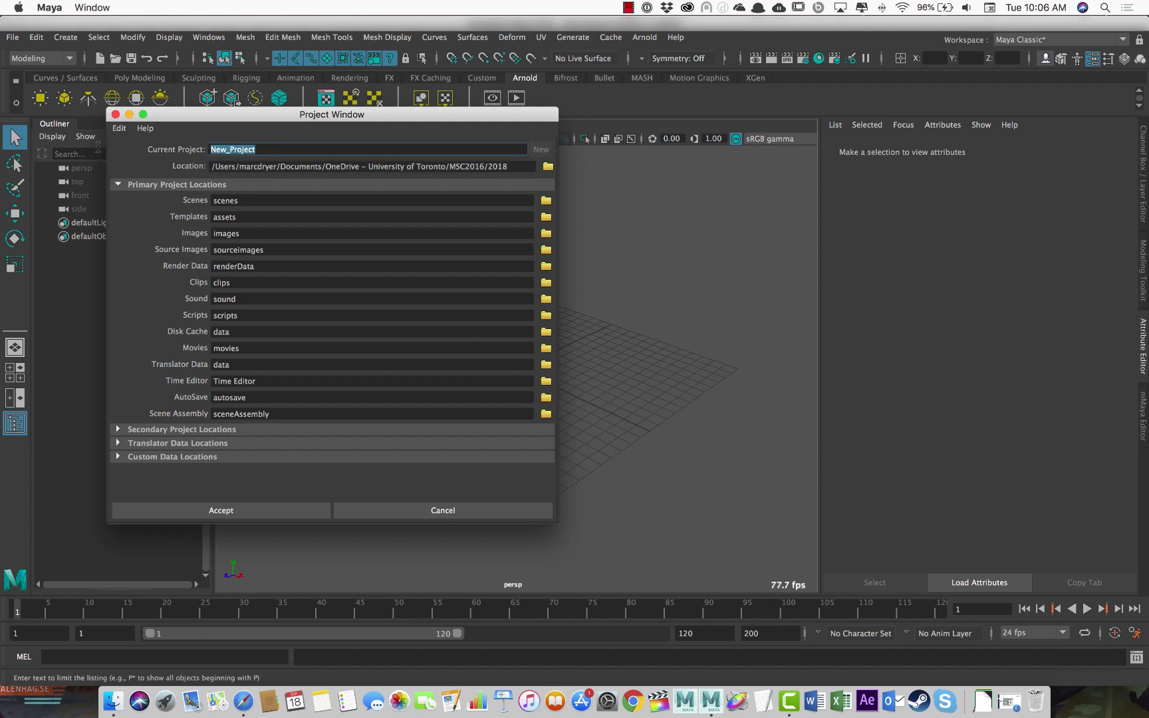
pyautogui.write('eye_video')
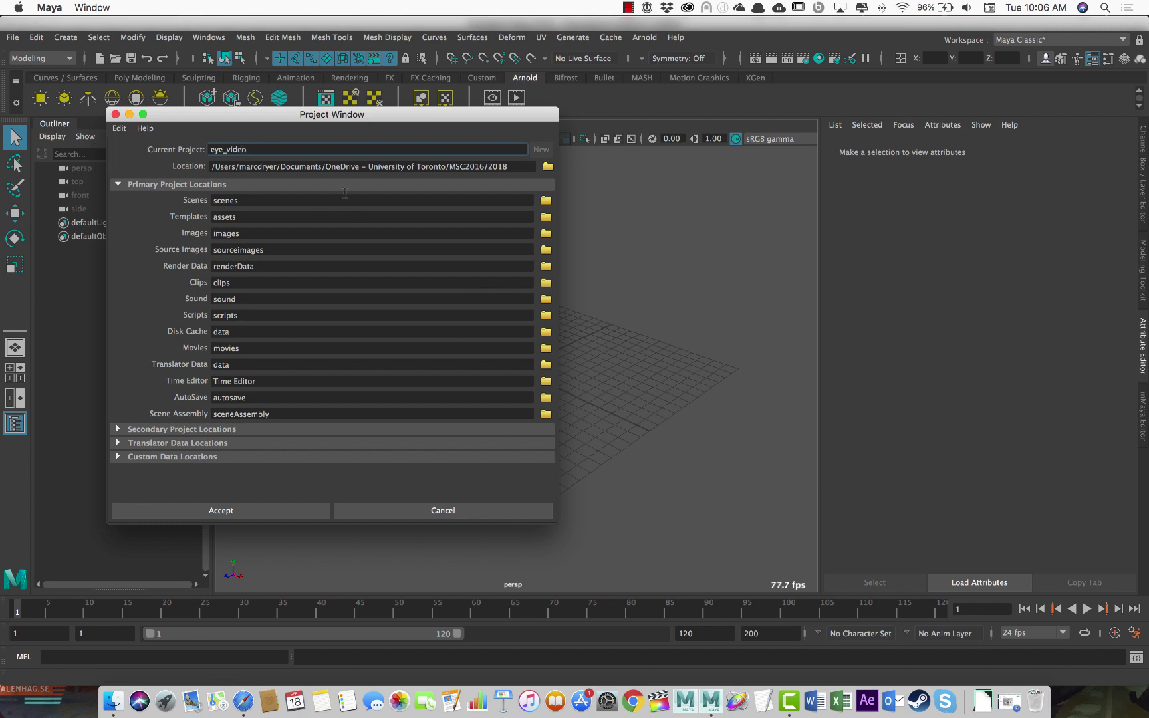
# Clear the default project locations and set Scenes to maya, Images to renders and Source Images to tex
pyautogui.click(119, 128)
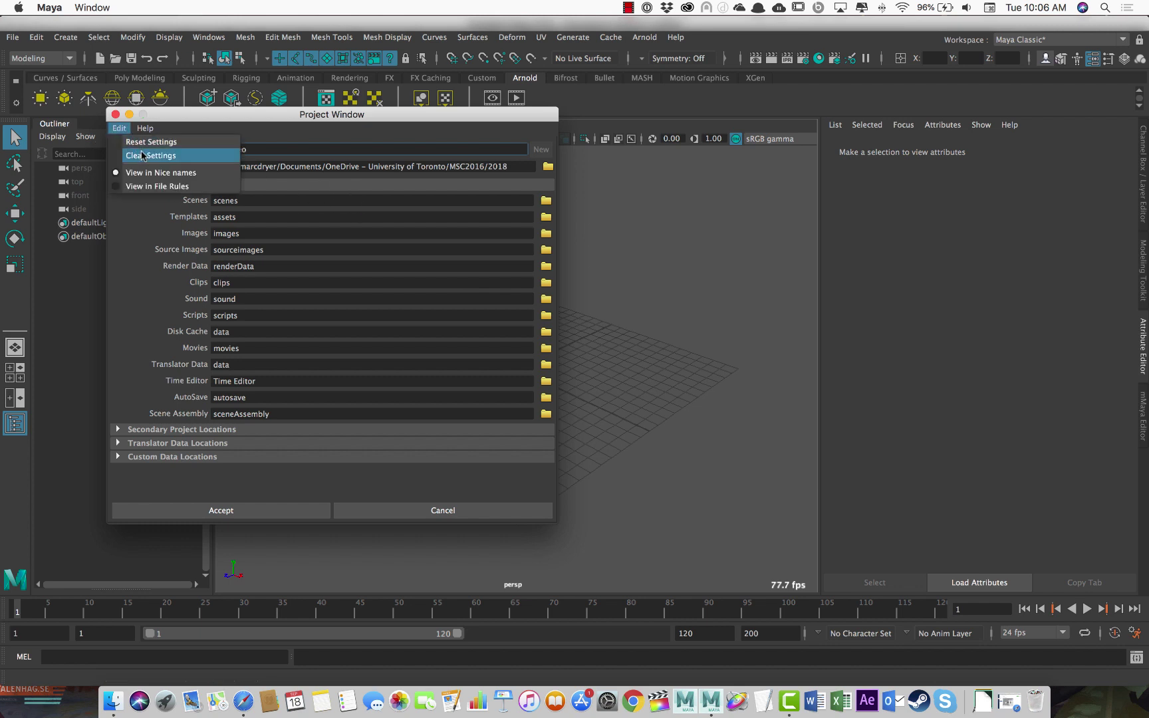
pyautogui.click(140, 155)
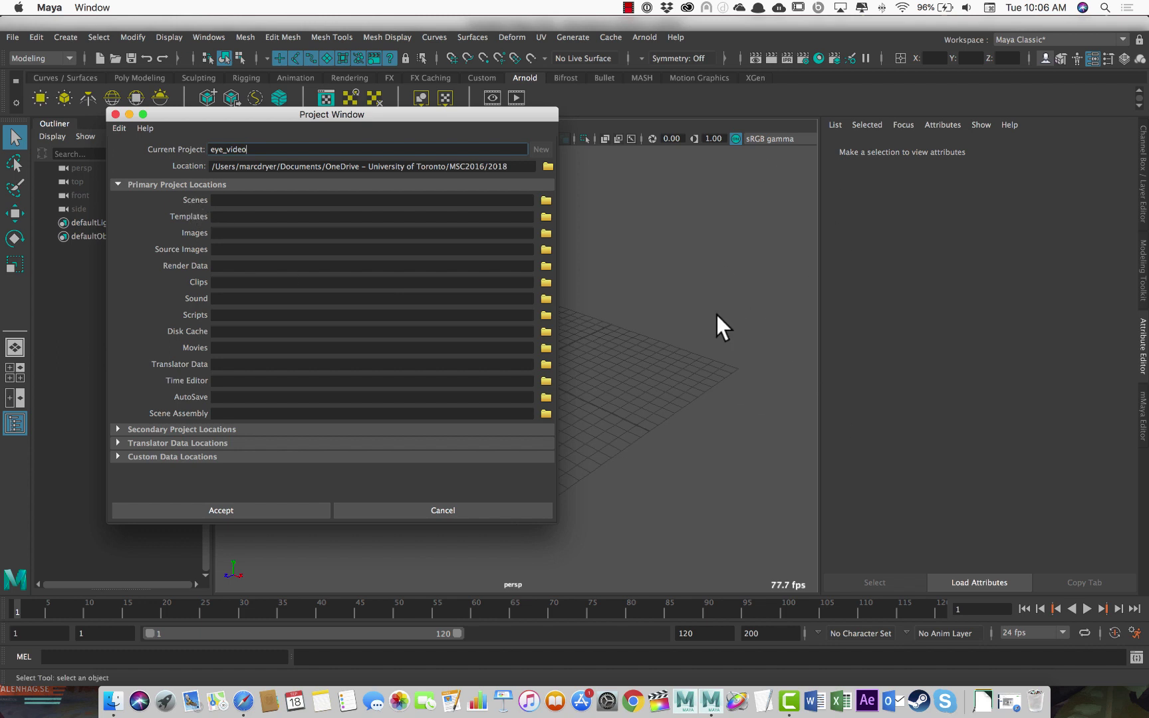
pyautogui.press('Tab')
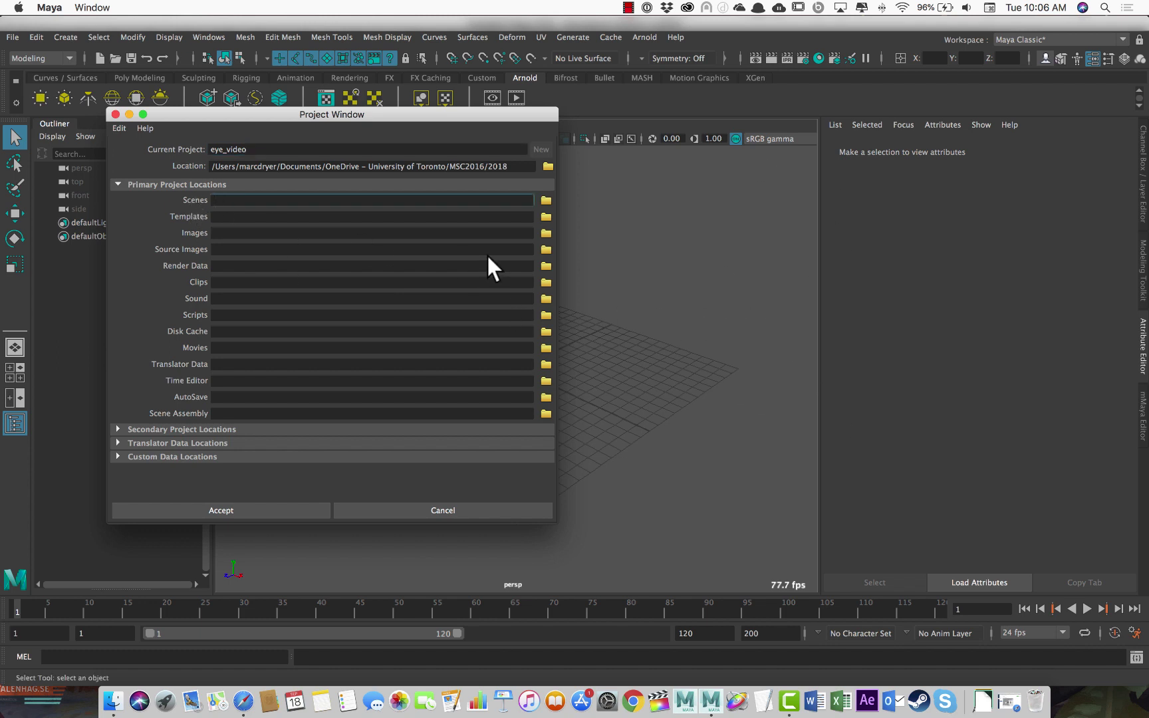
pyautogui.write('maya')
pyautogui.press('Tab')
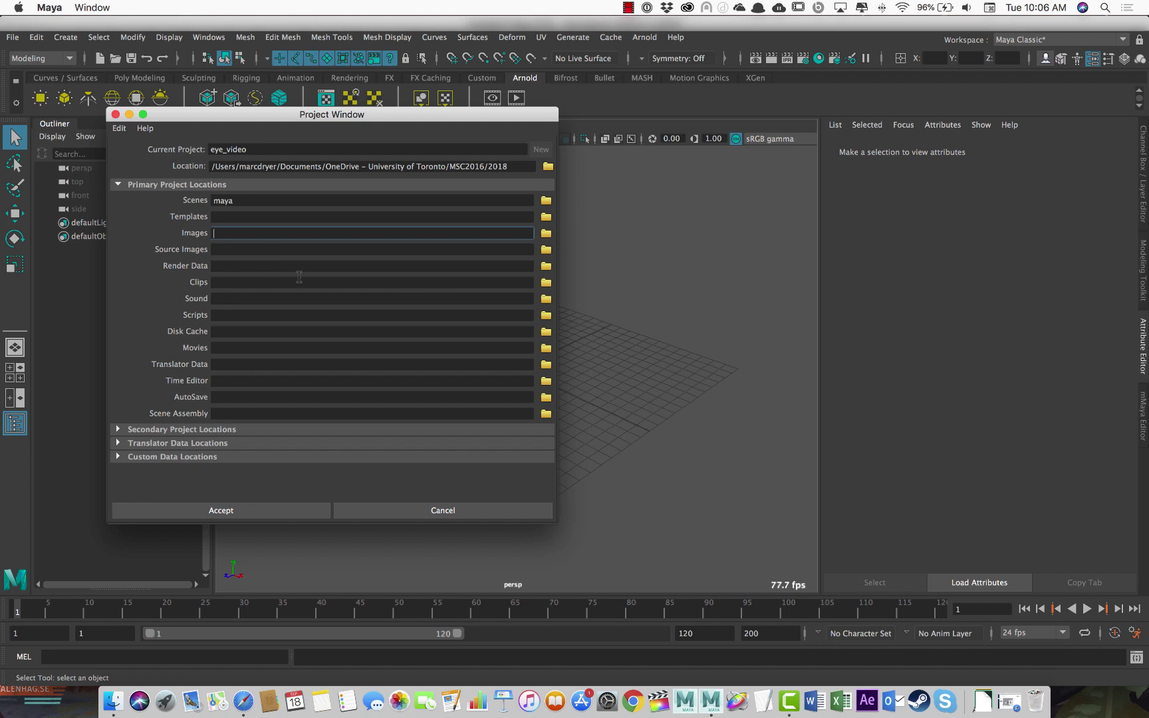
pyautogui.write('renders')
pyautogui.click(222, 252)
pyautogui.write('tex')
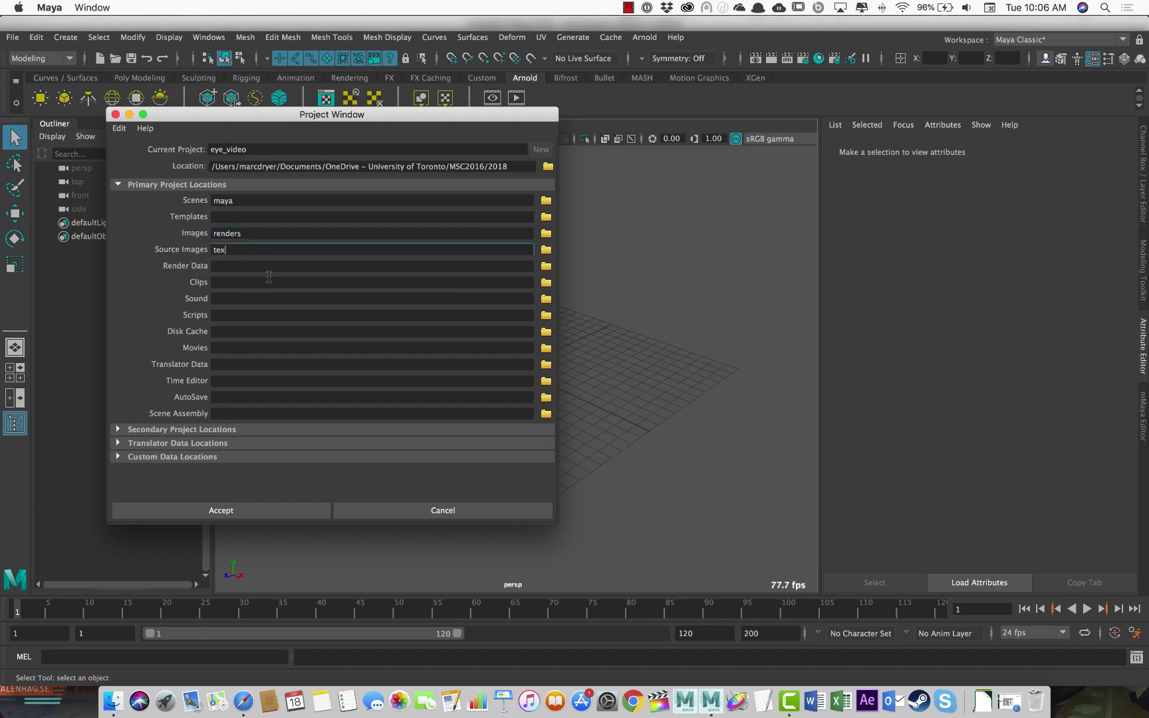
pyautogui.click(271, 264)
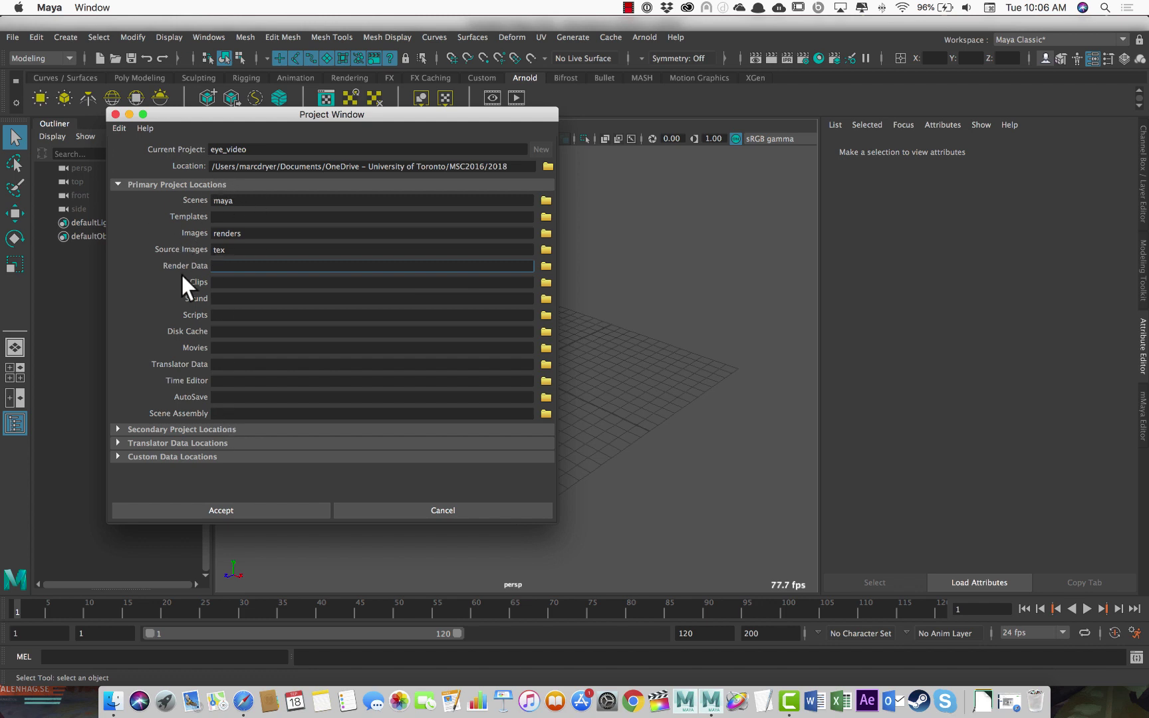
pyautogui.click(221, 252)
pyautogui.click(234, 250)
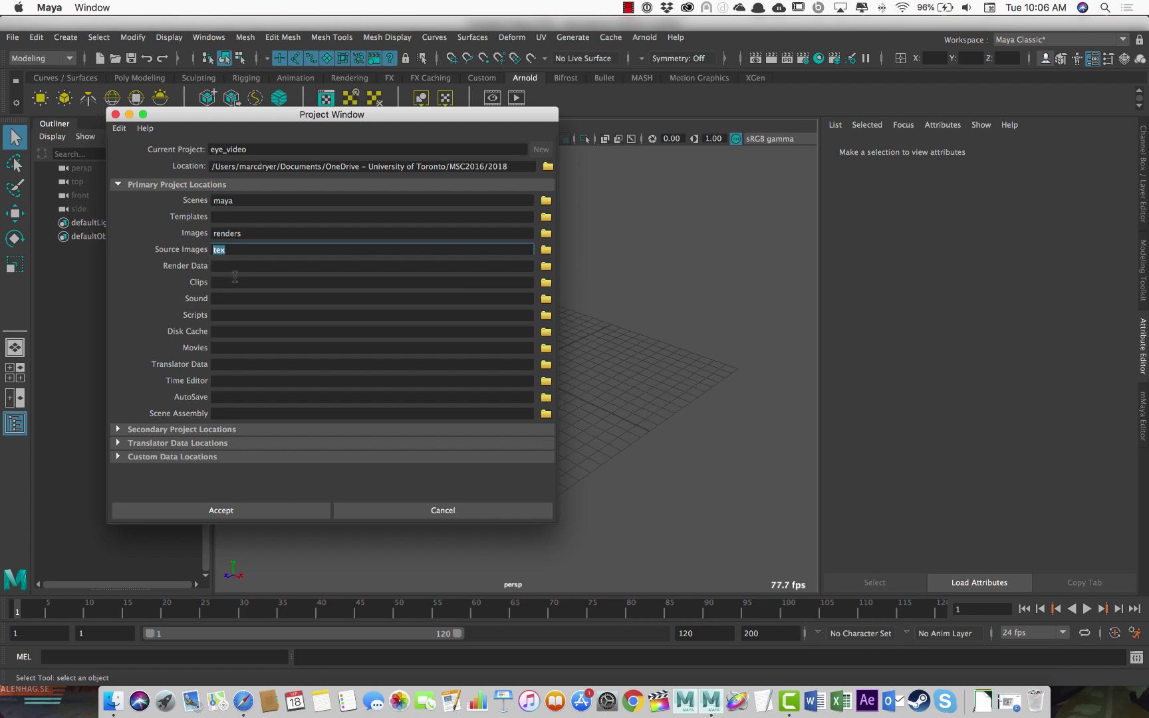
pyautogui.click(235, 280)
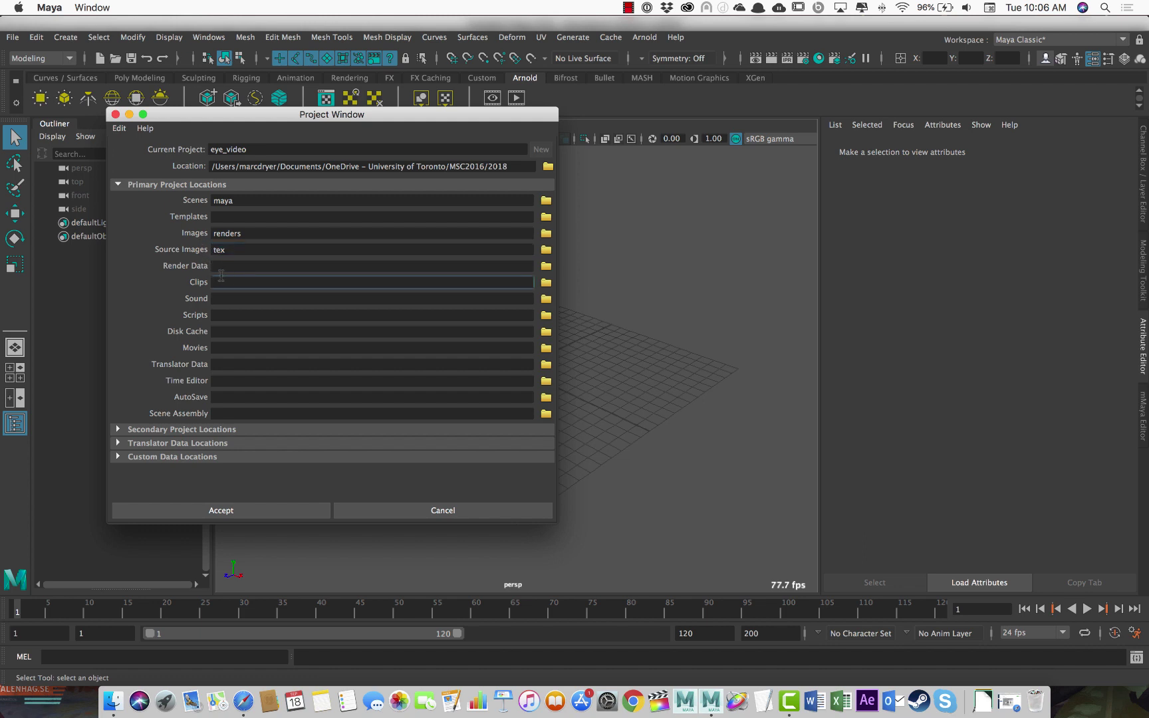
pyautogui.write('bluejay')
pyautogui.press('BackSpace')
pyautogui.press('BackSpace')
pyautogui.press('BackSpace')
pyautogui.press('BackSpace')
pyautogui.press('BackSpace')
pyautogui.press('BackSpace')
pyautogui.press('BackSpace')
# Accept the project setup and save the scene as eyeball in the project's maya folder
pyautogui.click(208, 509)
pyautogui.click(13, 37)
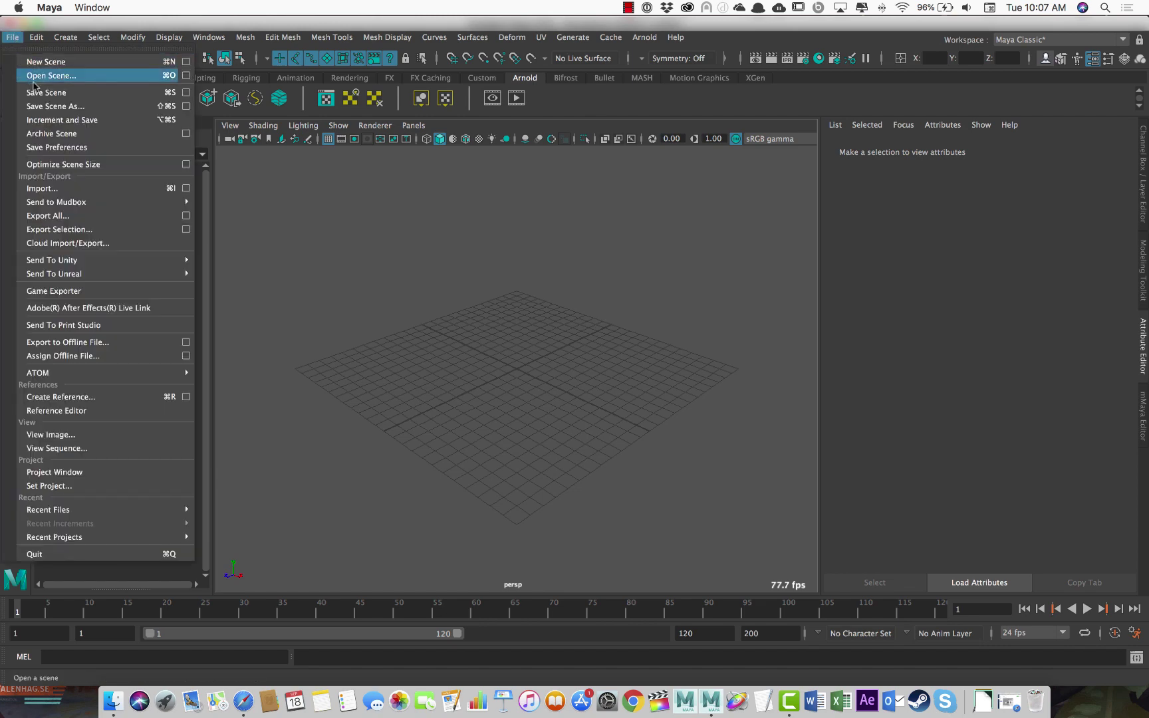
pyautogui.click(40, 107)
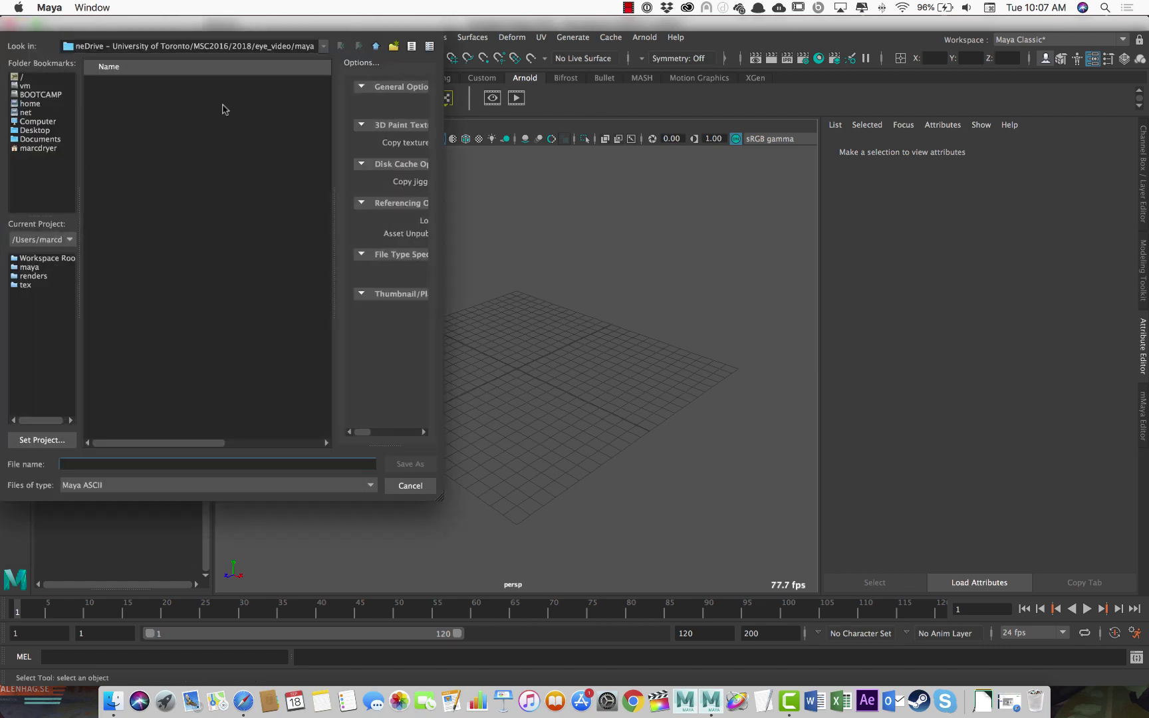
pyautogui.moveTo(210, 46); pyautogui.dragTo(314, 47)
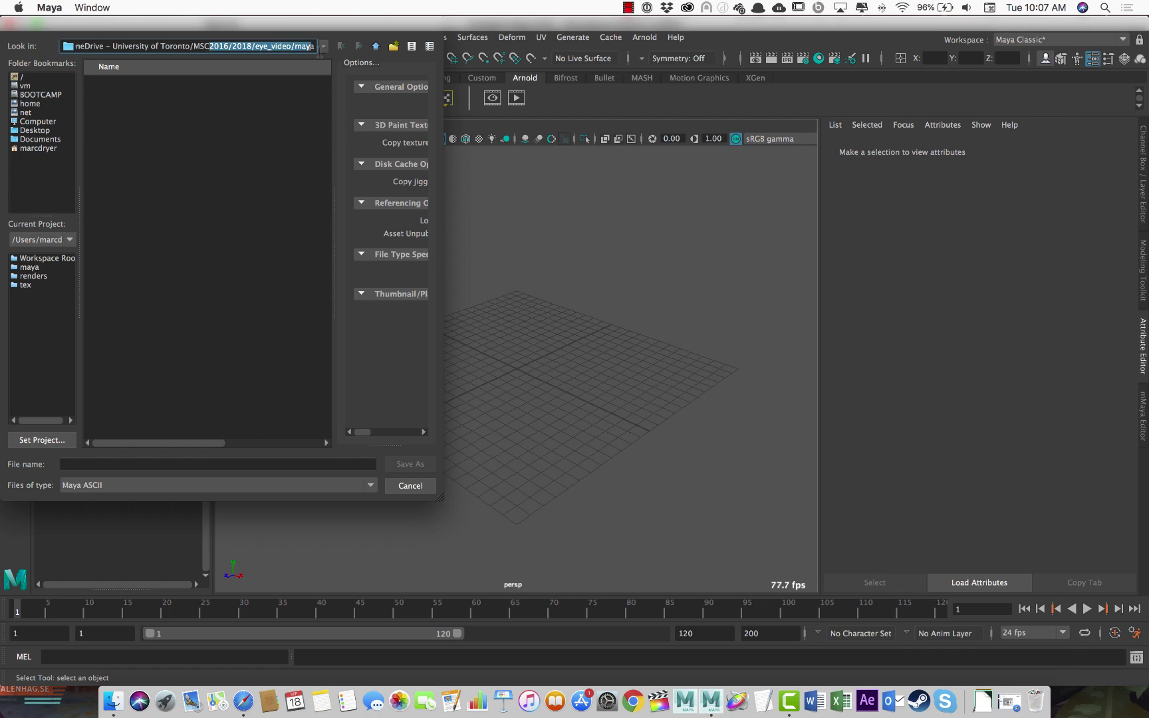
pyautogui.click(99, 465)
pyautogui.write('eyeball')
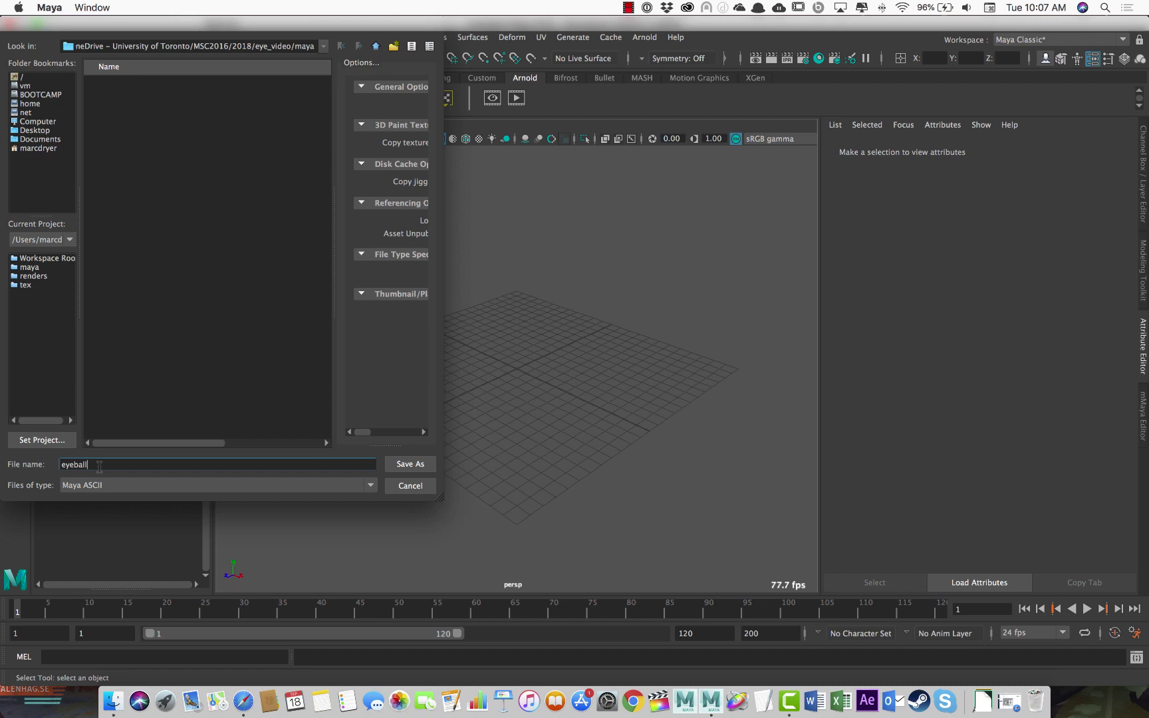
pyautogui.click(409, 464)
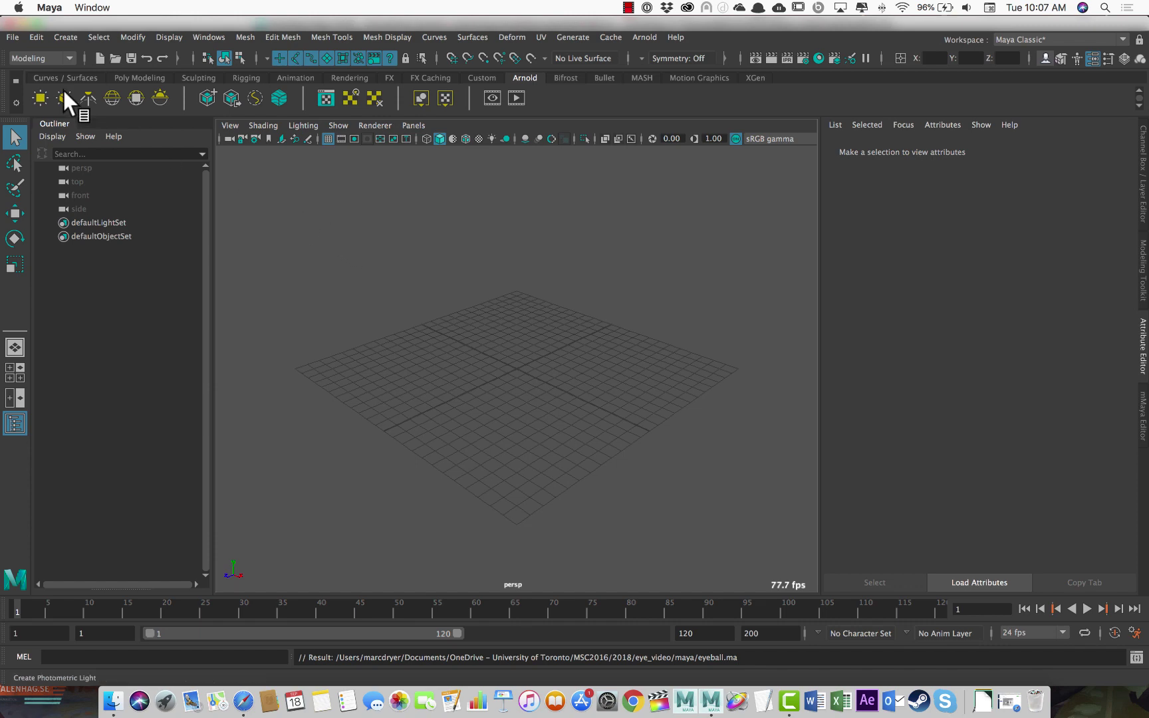
# Save the scene from the Save Scene options with incremental save enabled
pyautogui.click(8, 38)
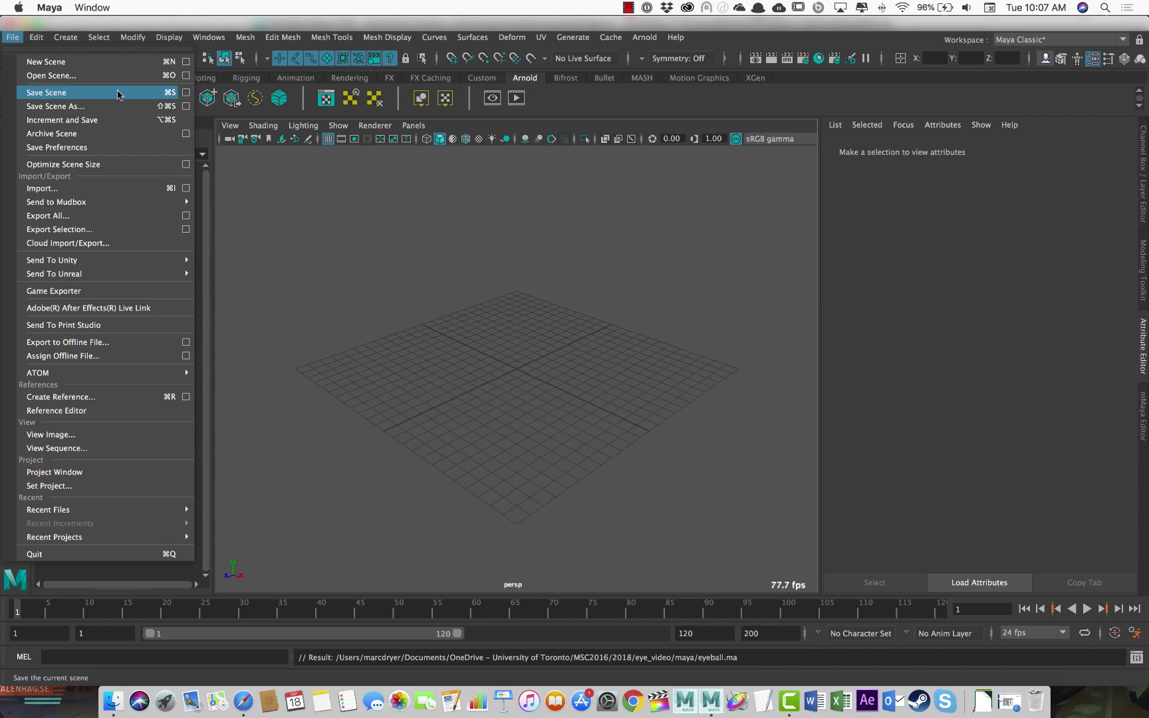
pyautogui.click(186, 92)
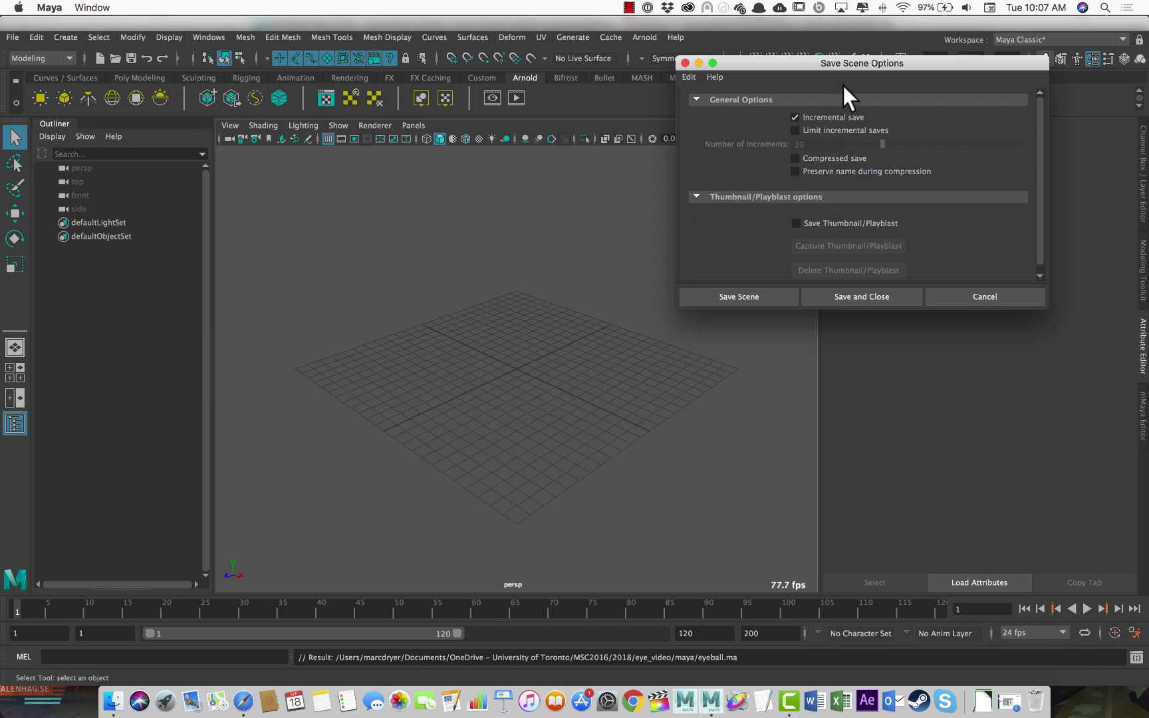
pyautogui.moveTo(816, 67); pyautogui.dragTo(508, 166)
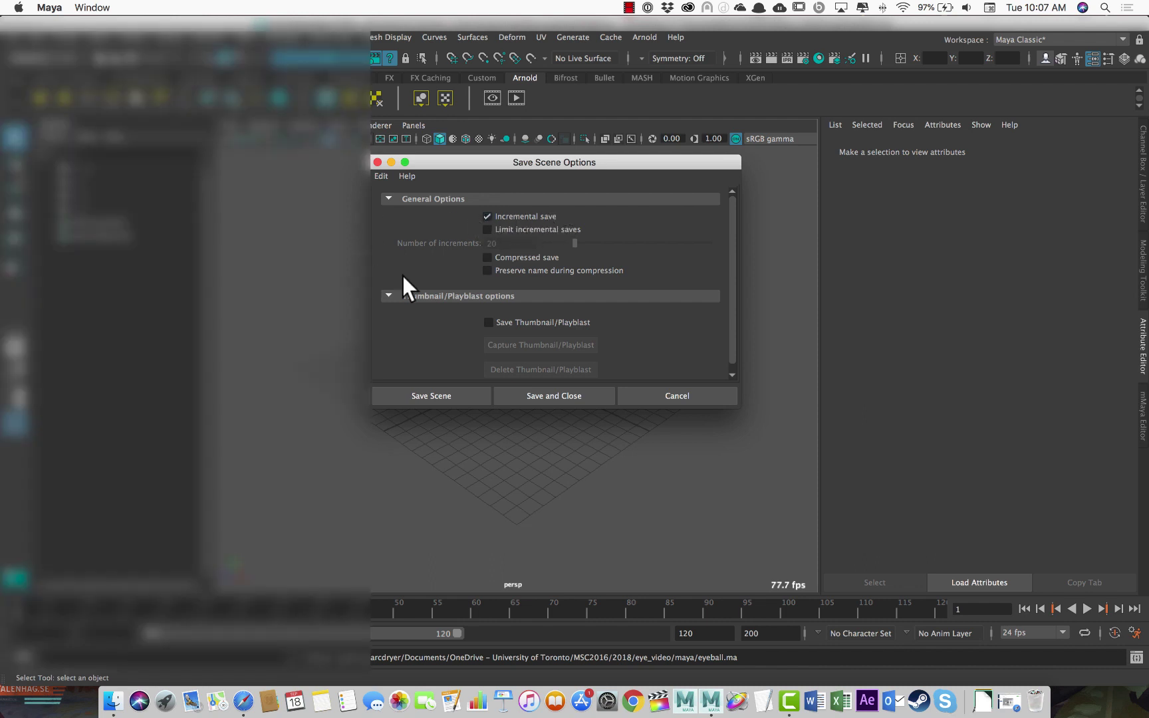
pyautogui.click(429, 395)
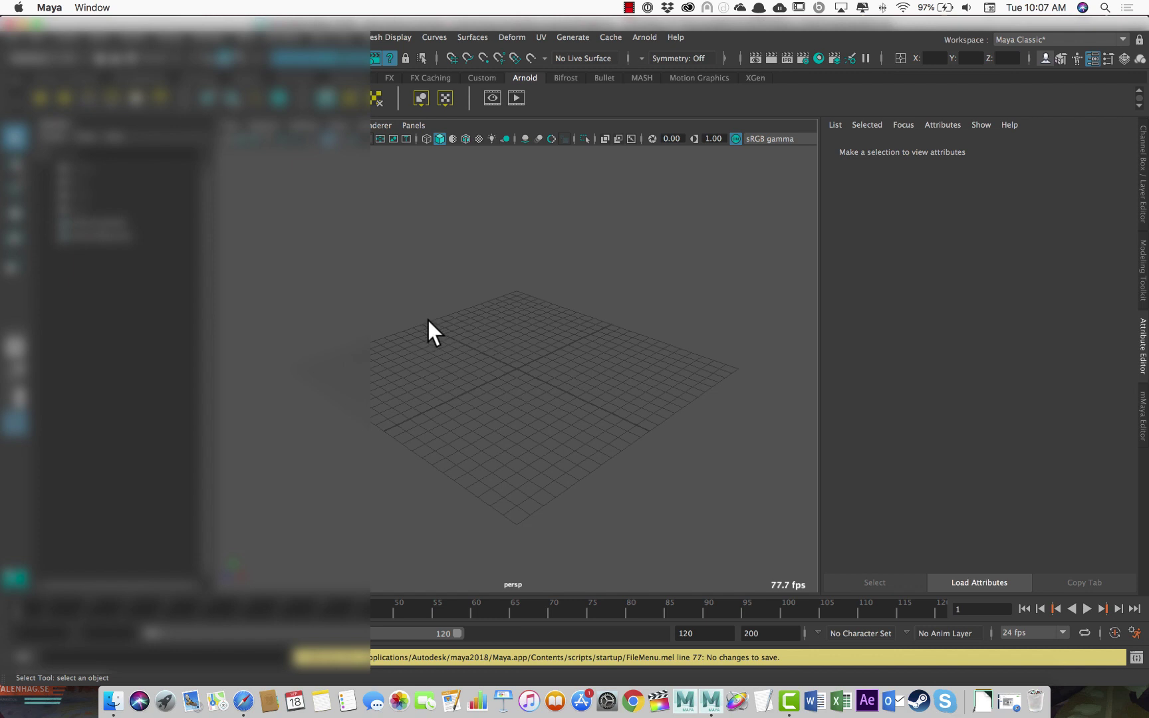
# Switch to Finder, copy eye_profile.jpg into the tex folder of the eye_video project, and return to Maya
pyautogui.click(119, 699)
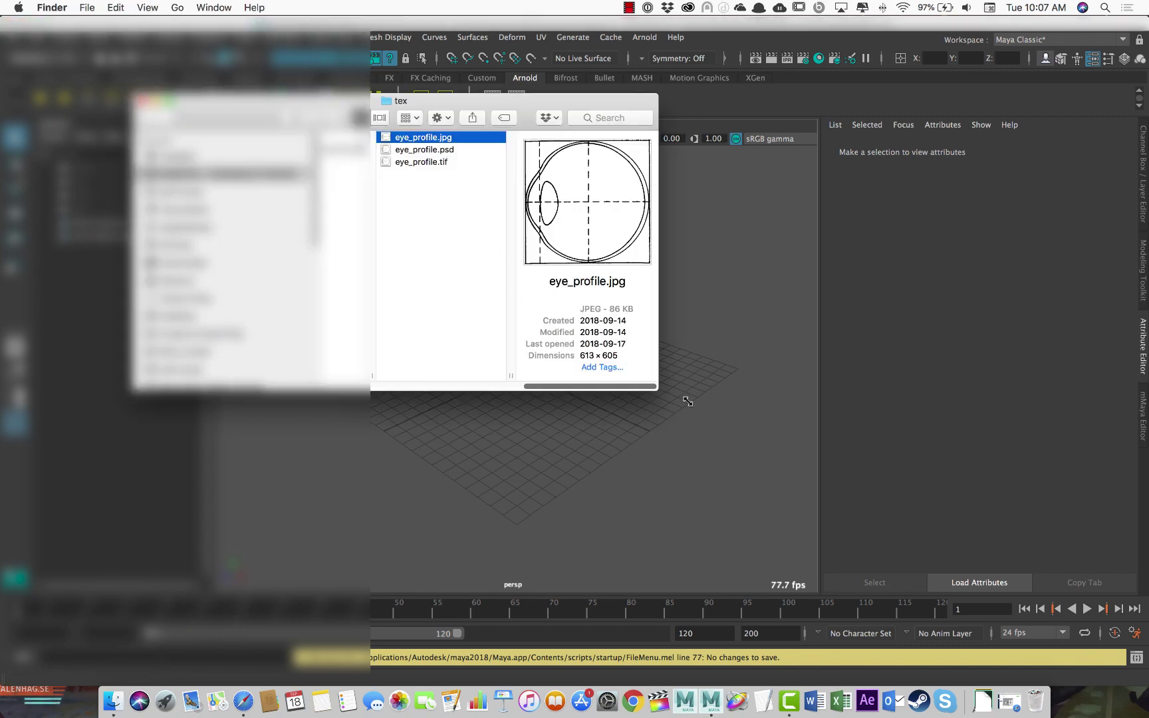
pyautogui.moveTo(656, 390); pyautogui.dragTo(975, 499)
pyautogui.click(488, 318)
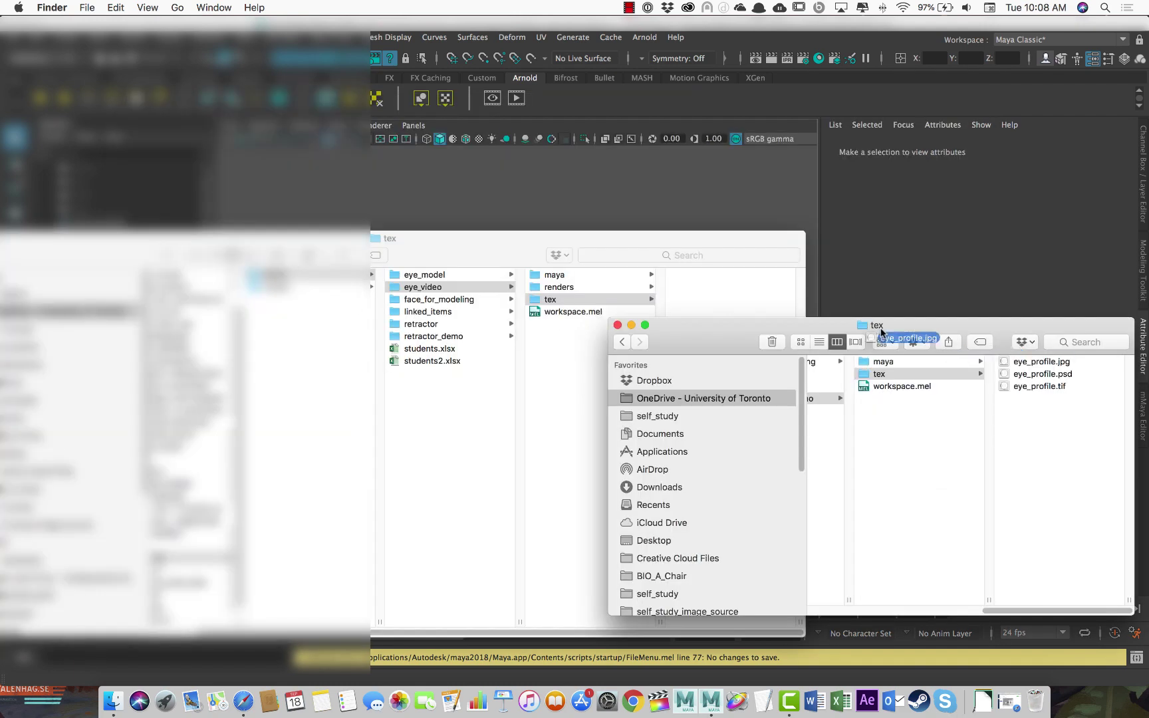
pyautogui.moveTo(881, 333); pyautogui.dragTo(725, 286)
pyautogui.click(868, 203)
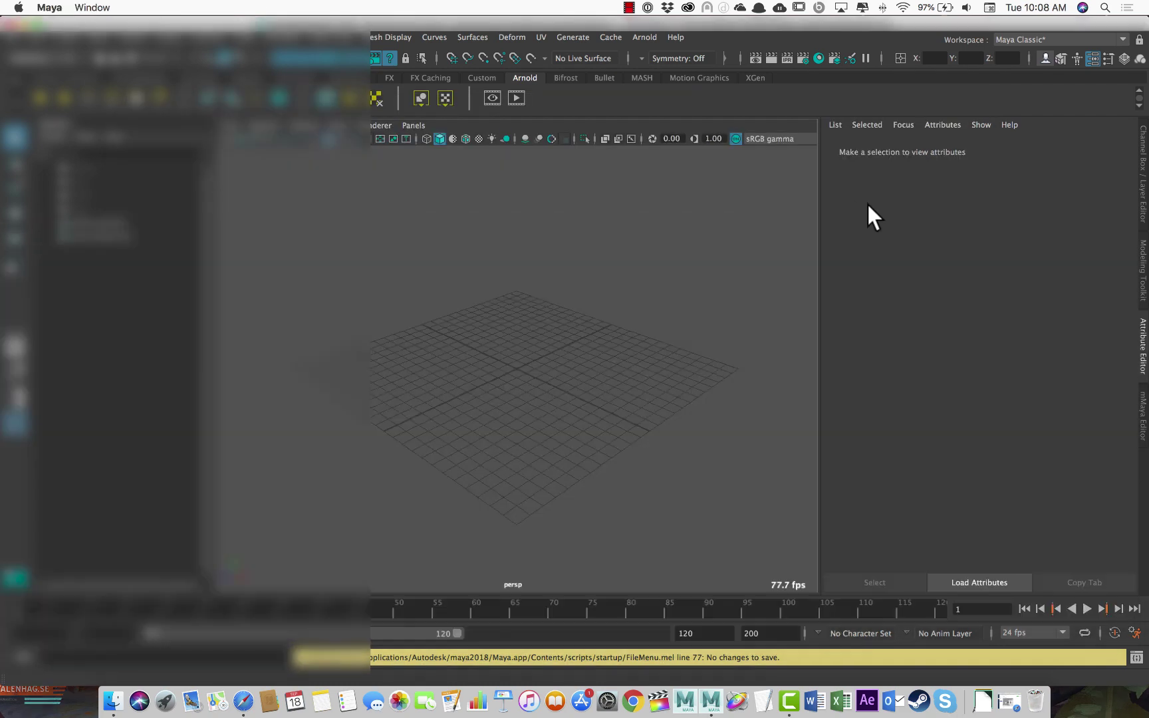
# Import eye_profile.jpg from the project's tex folder as an image plane in the maximised side view
pyautogui.press('space')
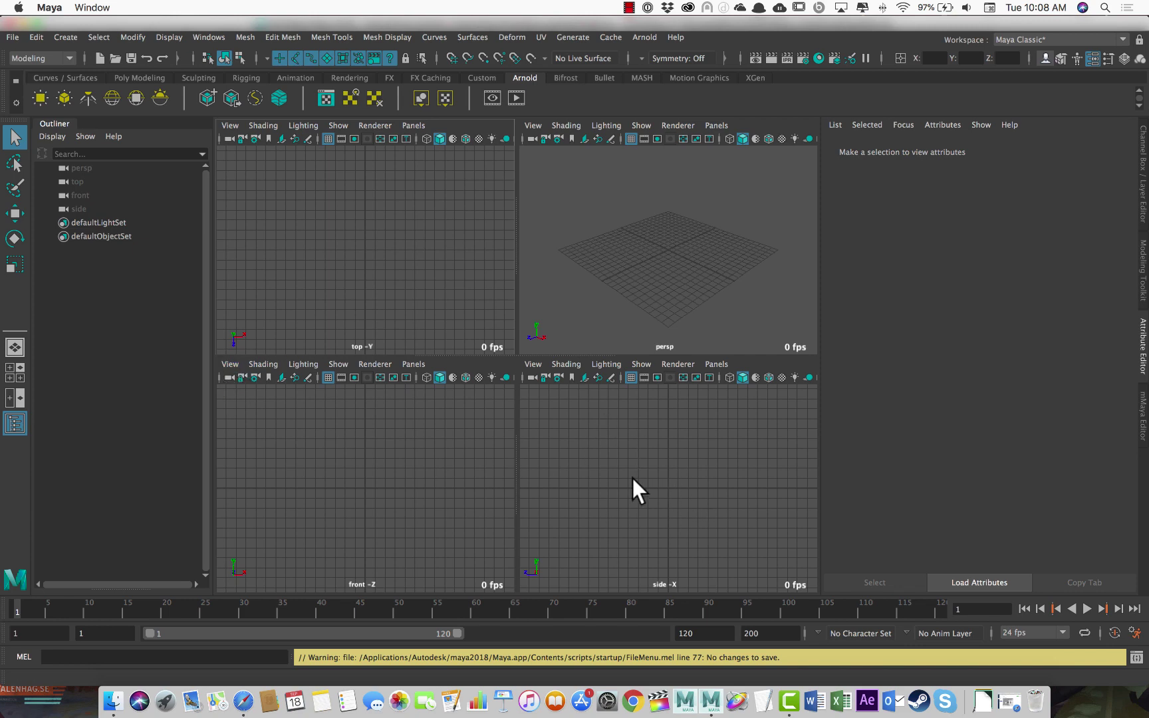
pyautogui.press('space')
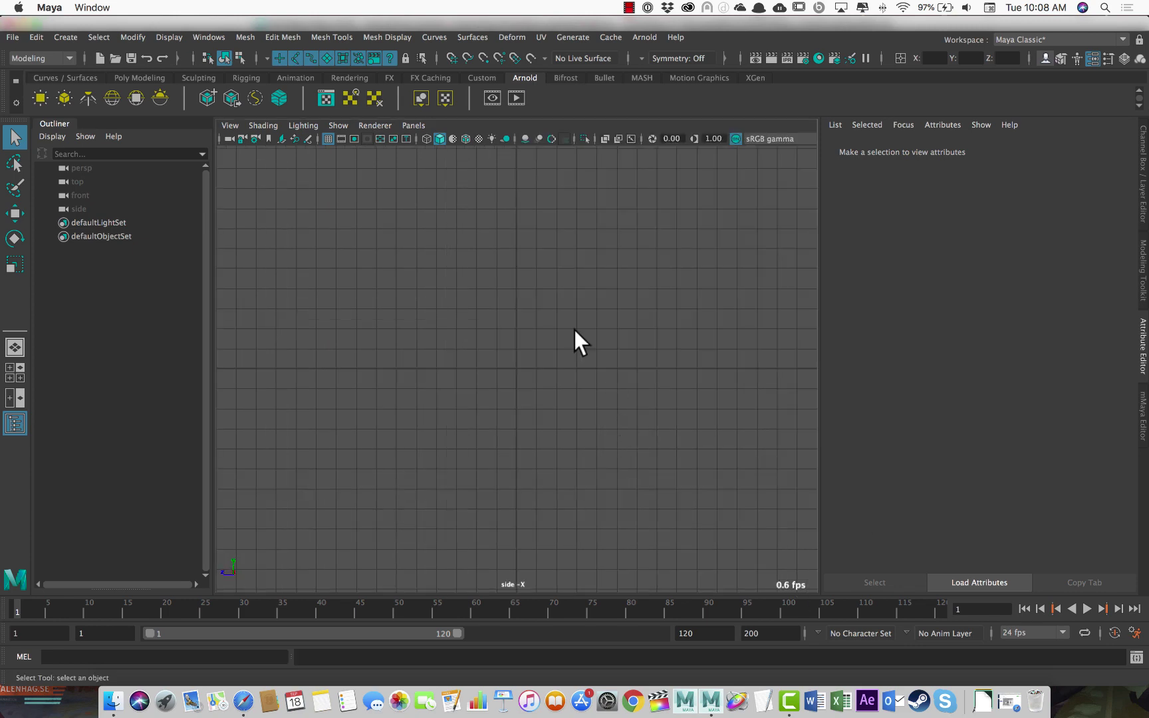
pyautogui.click(231, 126)
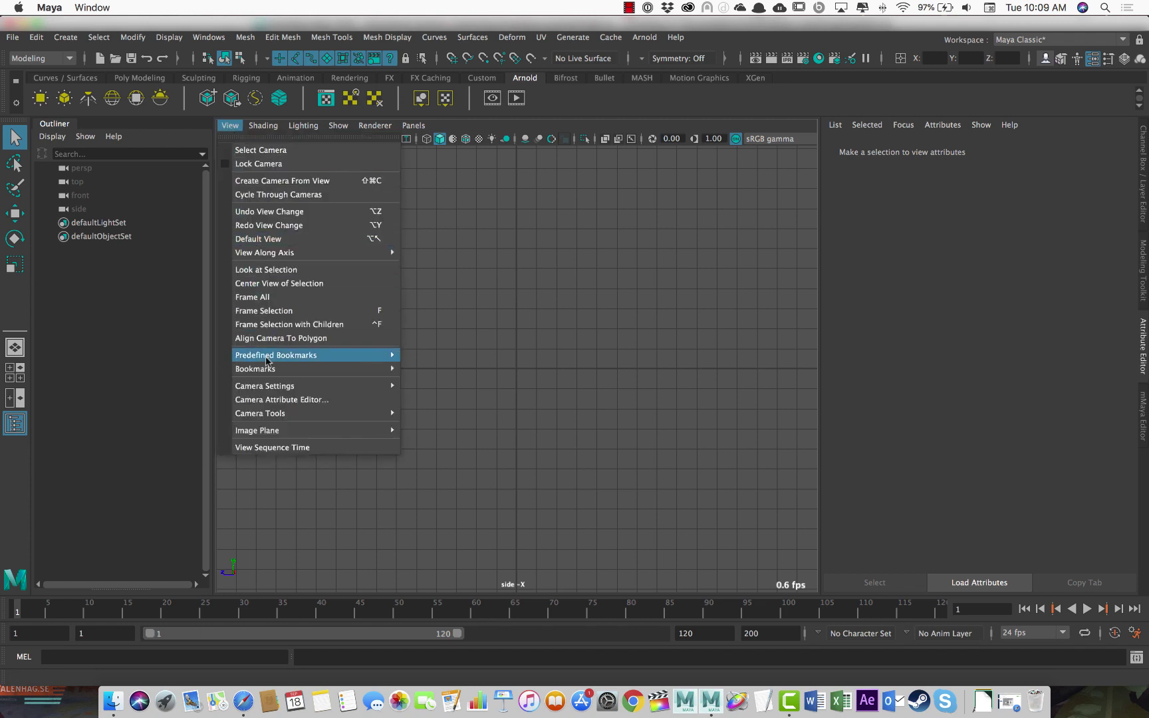
pyautogui.moveTo(282, 429)
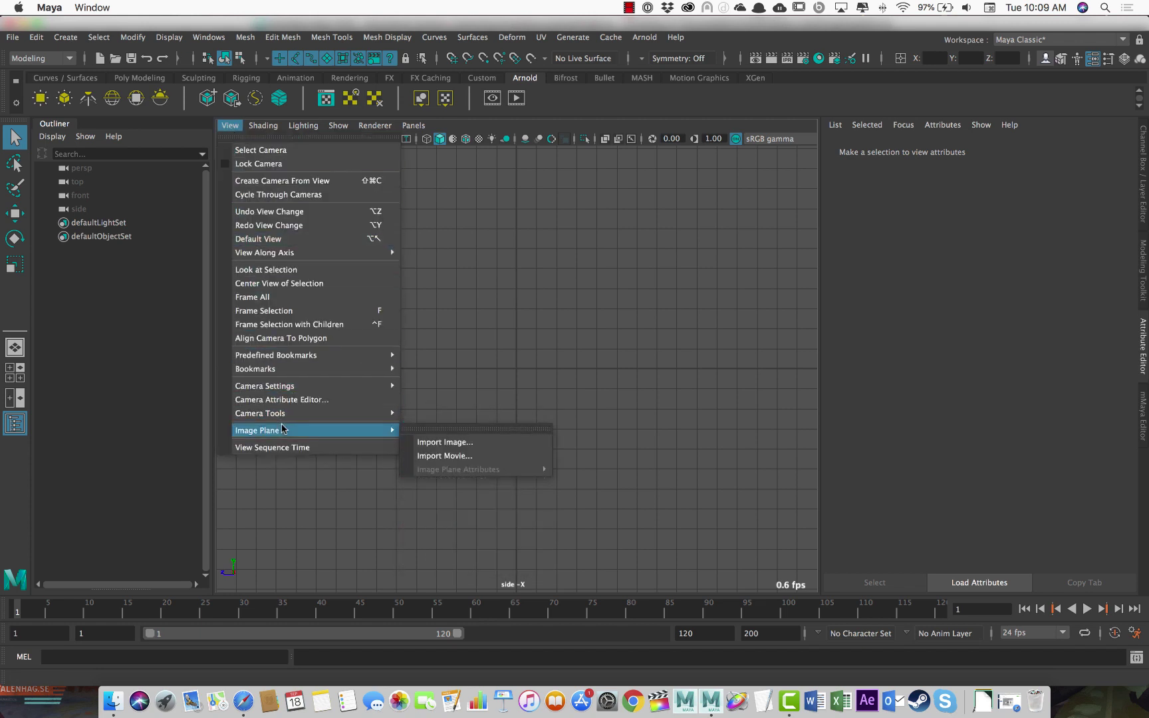
pyautogui.click(446, 442)
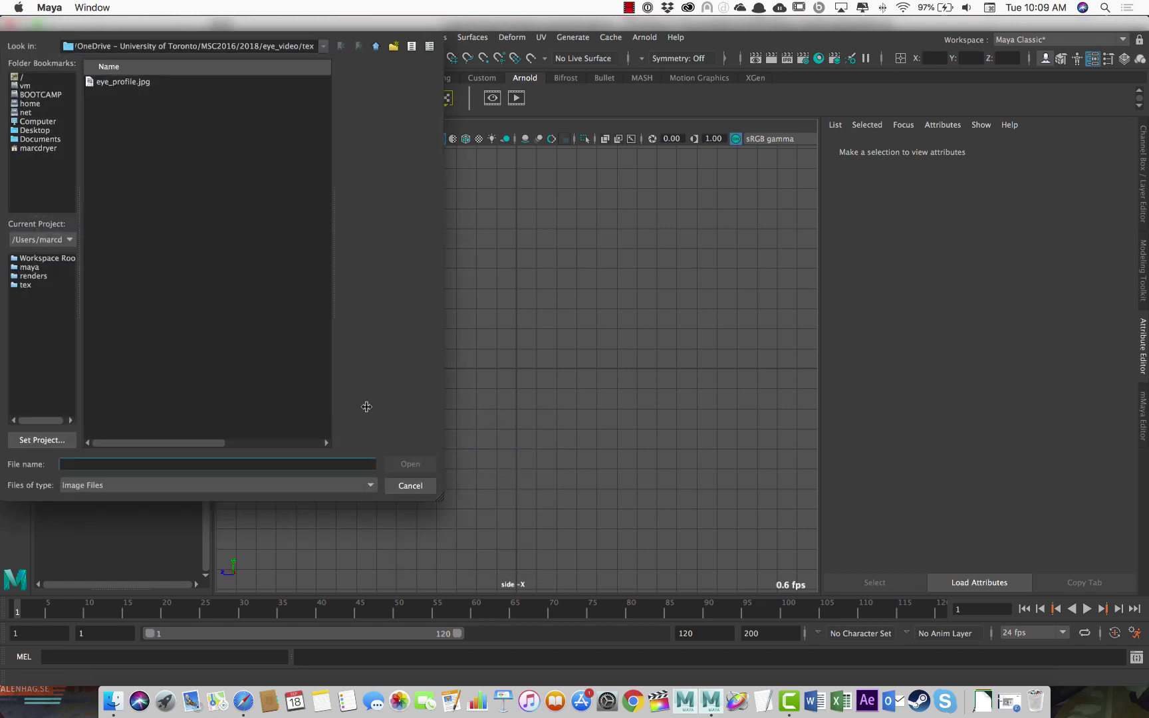
pyautogui.click(131, 83)
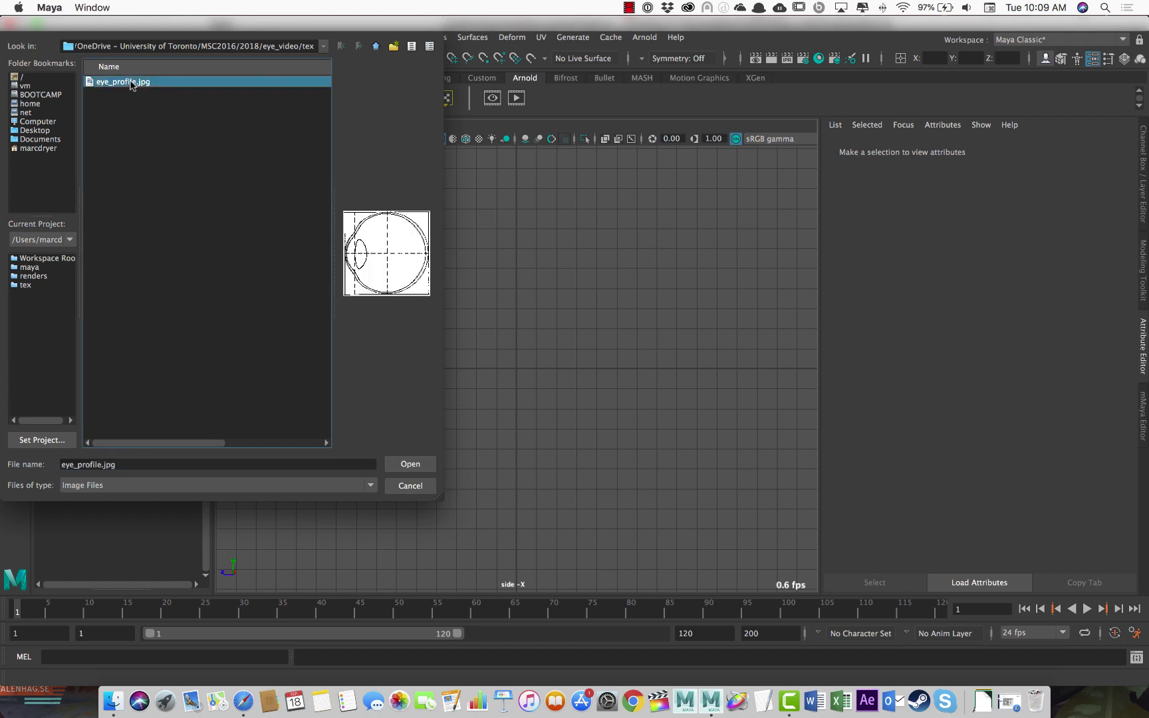
pyautogui.click(426, 465)
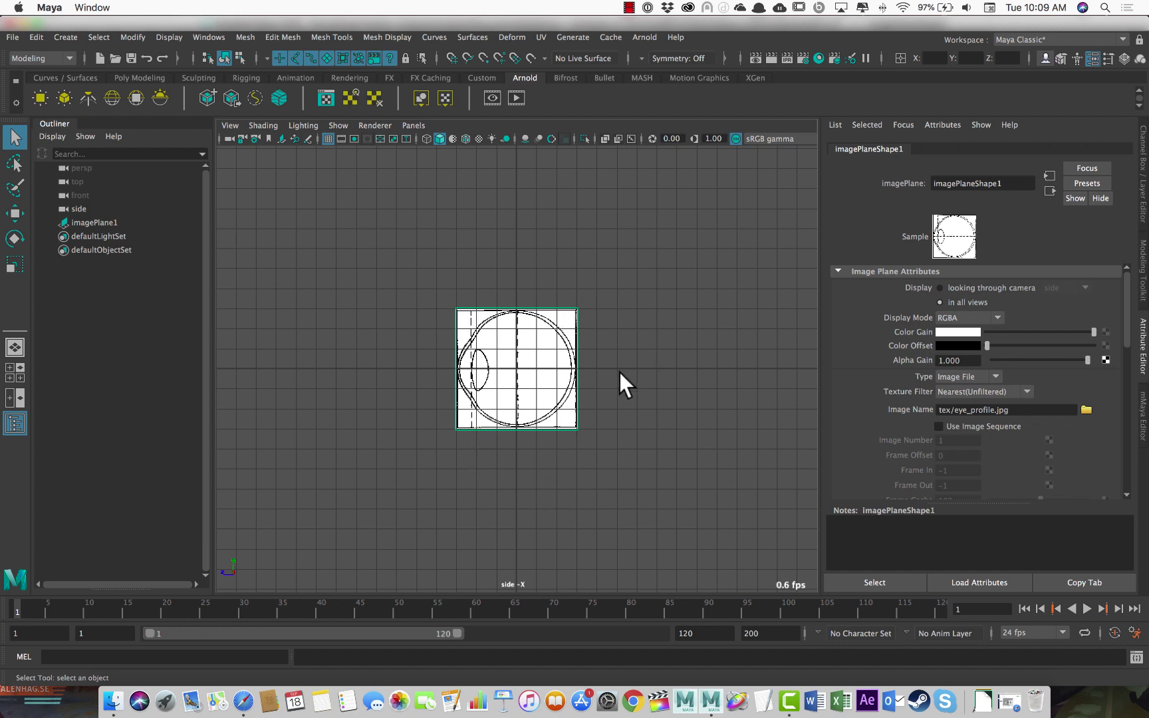
# Move the eye profile image plane back along X to about -4.839 and lower its alpha gain to about 0.287
pyautogui.press('space')
pyautogui.press('space')
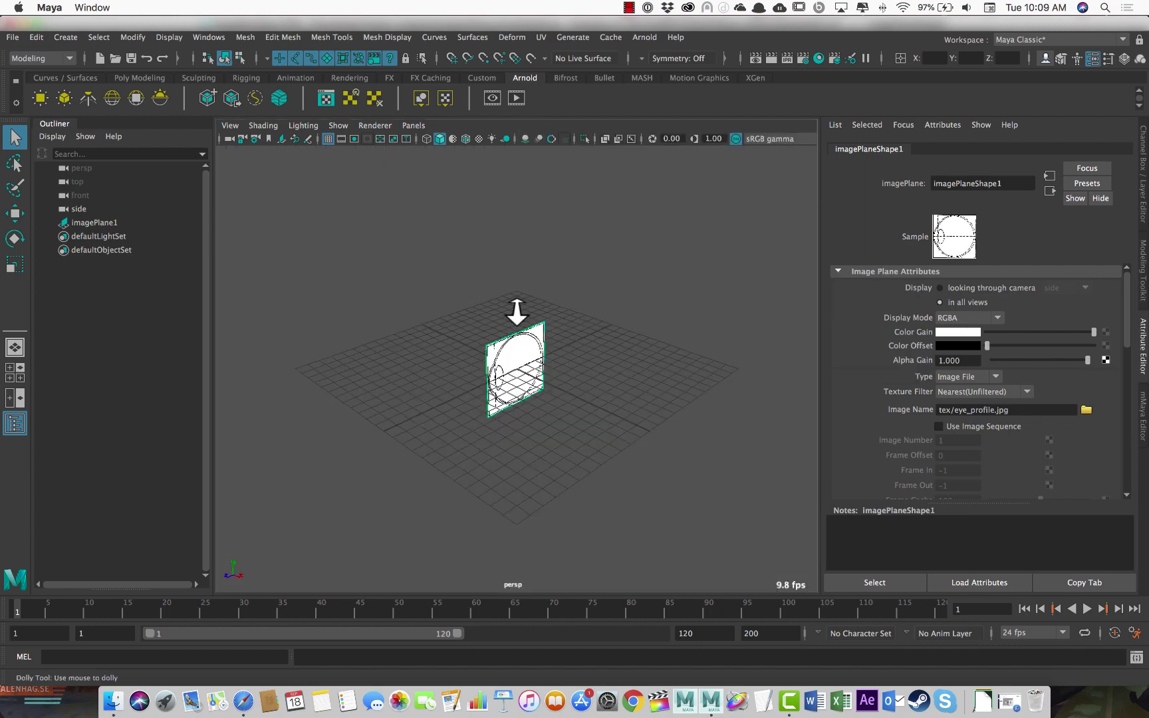
pyautogui.keyDown('alt'); pyautogui.moveTo(524, 311); pyautogui.dragTo(532, 312, button='right'); pyautogui.keyUp('alt')
pyautogui.keyDown('alt'); pyautogui.moveTo(532, 312); pyautogui.dragTo(441, 326); pyautogui.keyUp('alt')
pyautogui.click(432, 318)
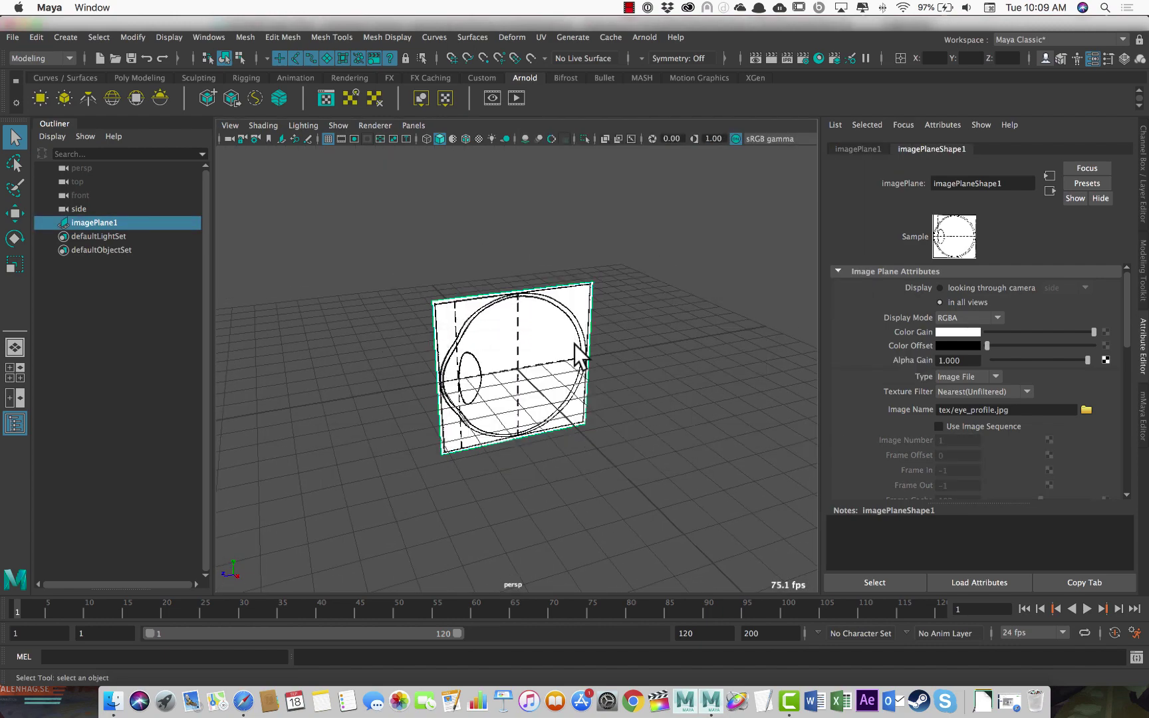
pyautogui.press('space')
pyautogui.moveTo(710, 457)
pyautogui.keyDown('alt'); pyautogui.mouseDown(button='right')
pyautogui.moveTo(608, 447)
pyautogui.moveTo(732, 452)
pyautogui.mouseUp(button='right'); pyautogui.keyUp('alt')
pyautogui.press('w')
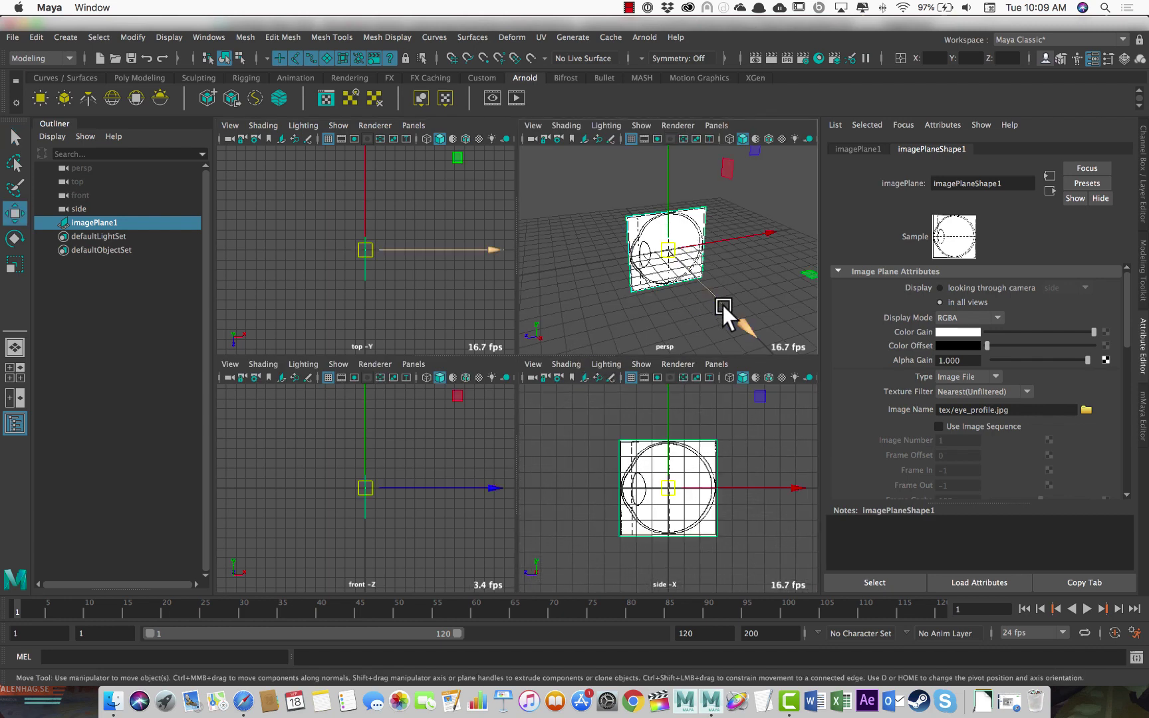
pyautogui.moveTo(742, 325); pyautogui.dragTo(723, 315)
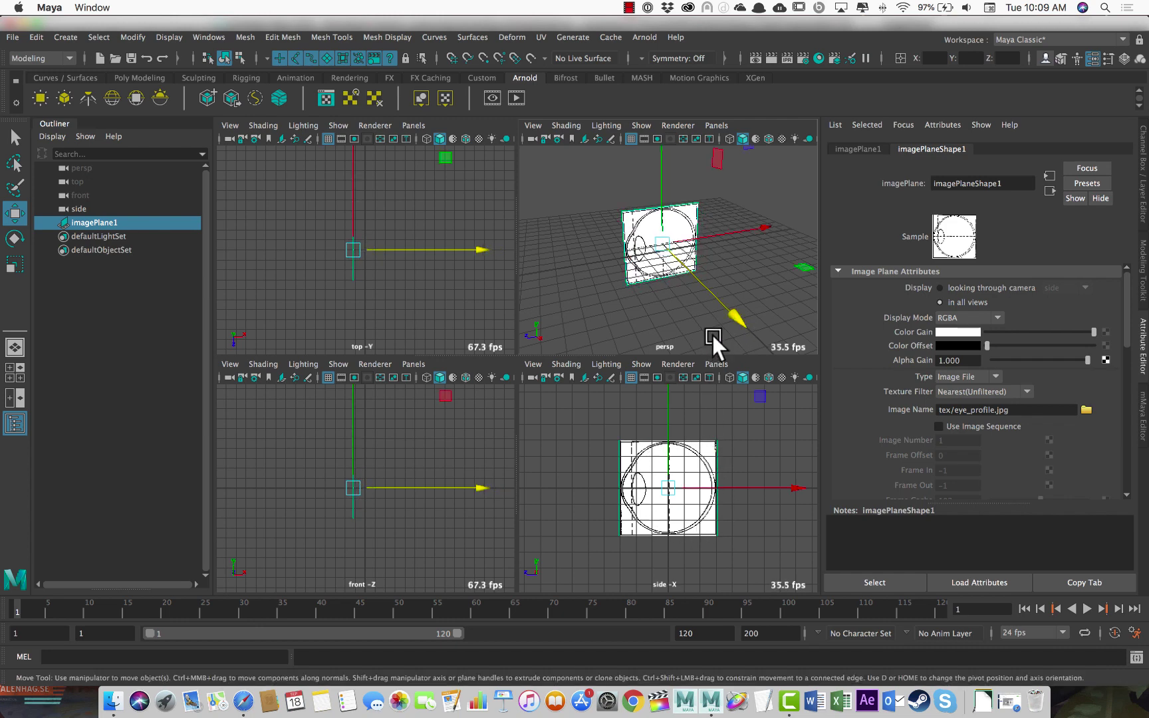
pyautogui.moveTo(734, 316); pyautogui.dragTo(695, 309)
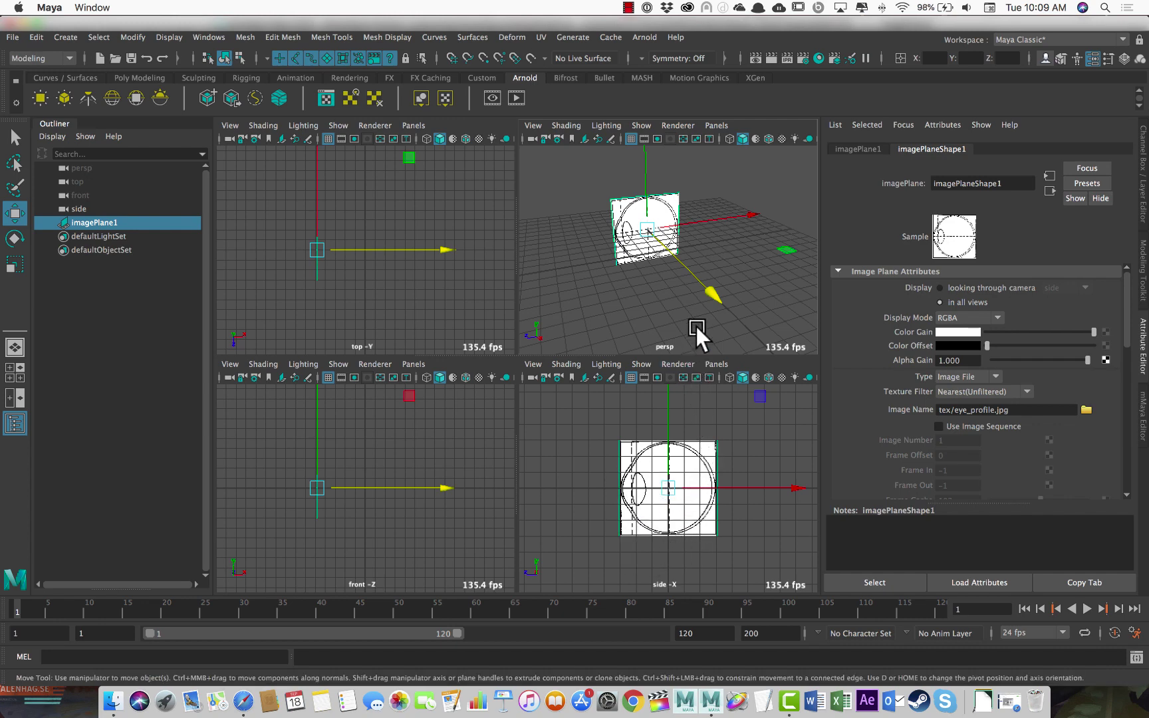
pyautogui.click(710, 288)
pyautogui.moveTo(1089, 361); pyautogui.dragTo(1019, 364)
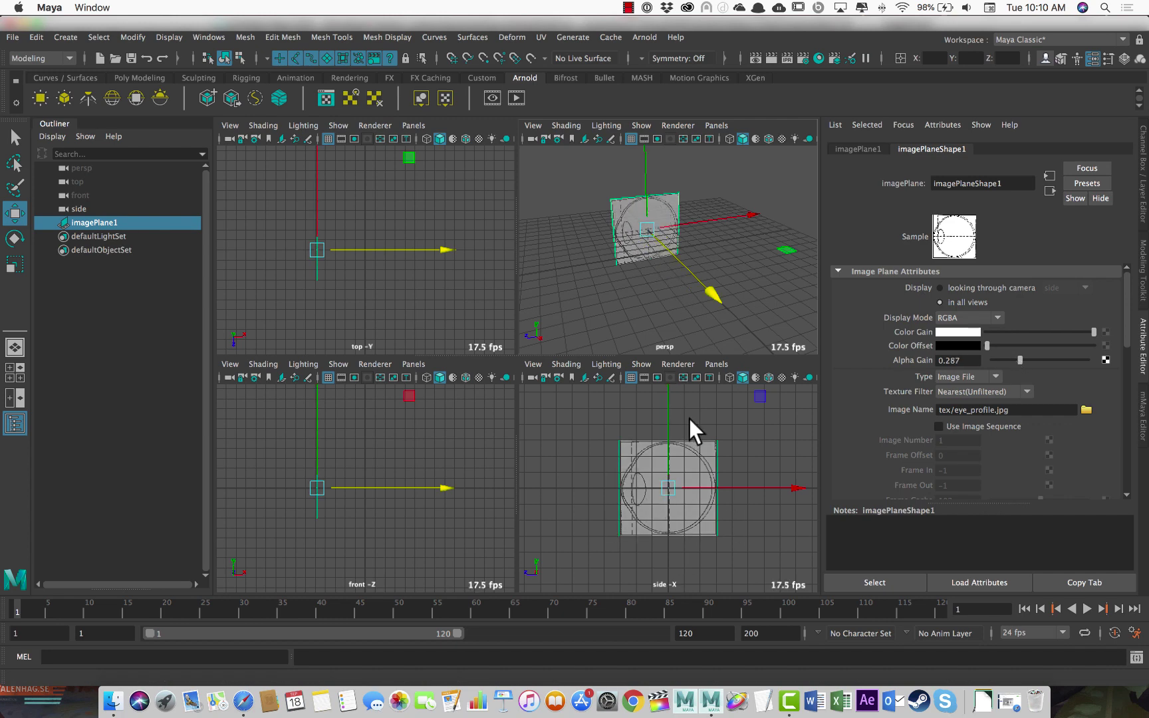
# Create a display layer from the selected image plane, test its visibility toggle, and enlarge the layer list area
pyautogui.click(1144, 180)
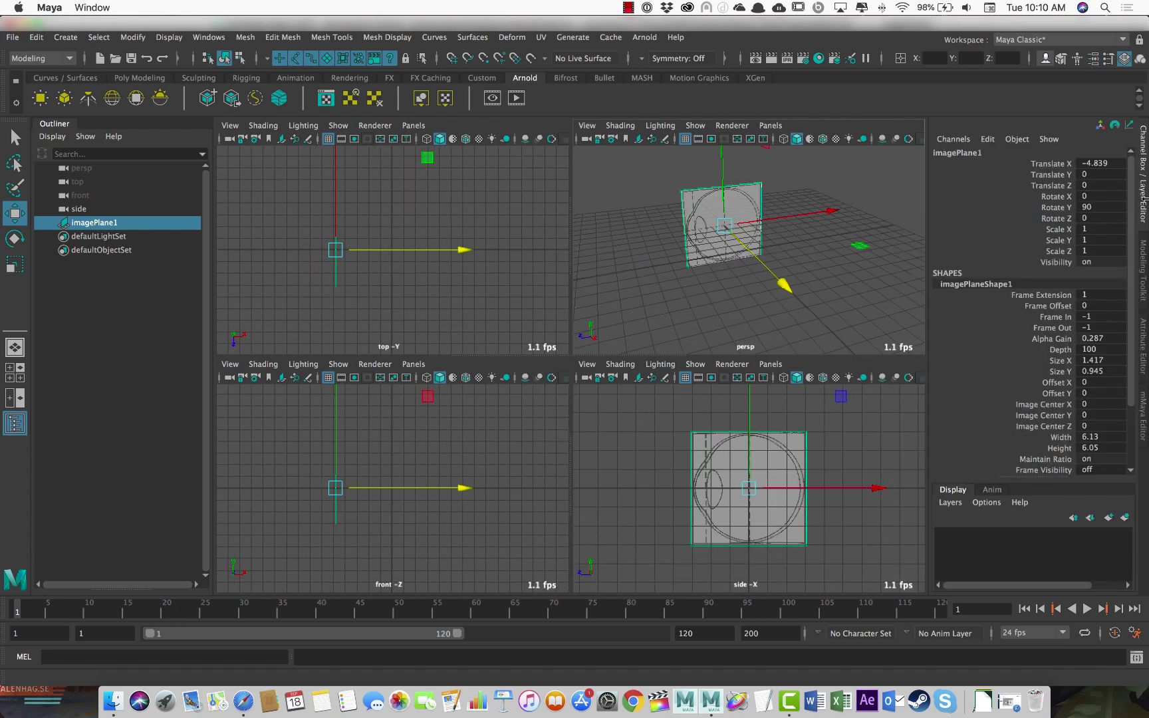
pyautogui.click(1124, 518)
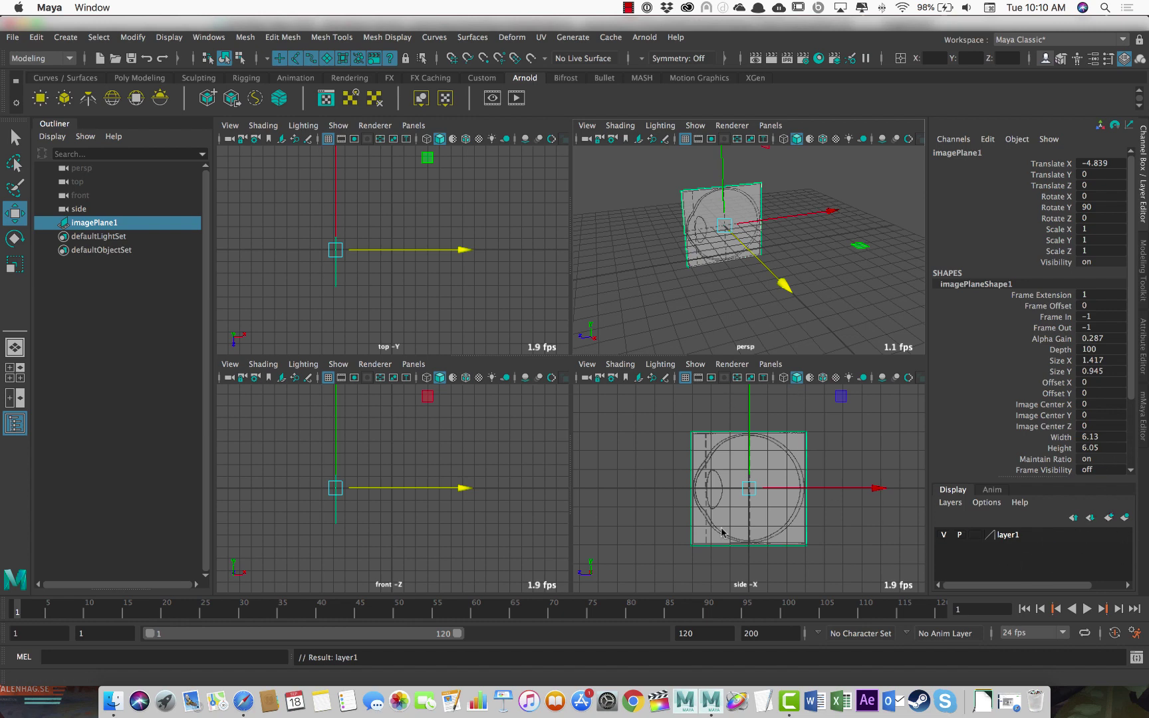
pyautogui.click(941, 532)
pyautogui.click(942, 532)
pyautogui.click(941, 532)
pyautogui.click(942, 532)
pyautogui.moveTo(1024, 480); pyautogui.dragTo(1024, 354)
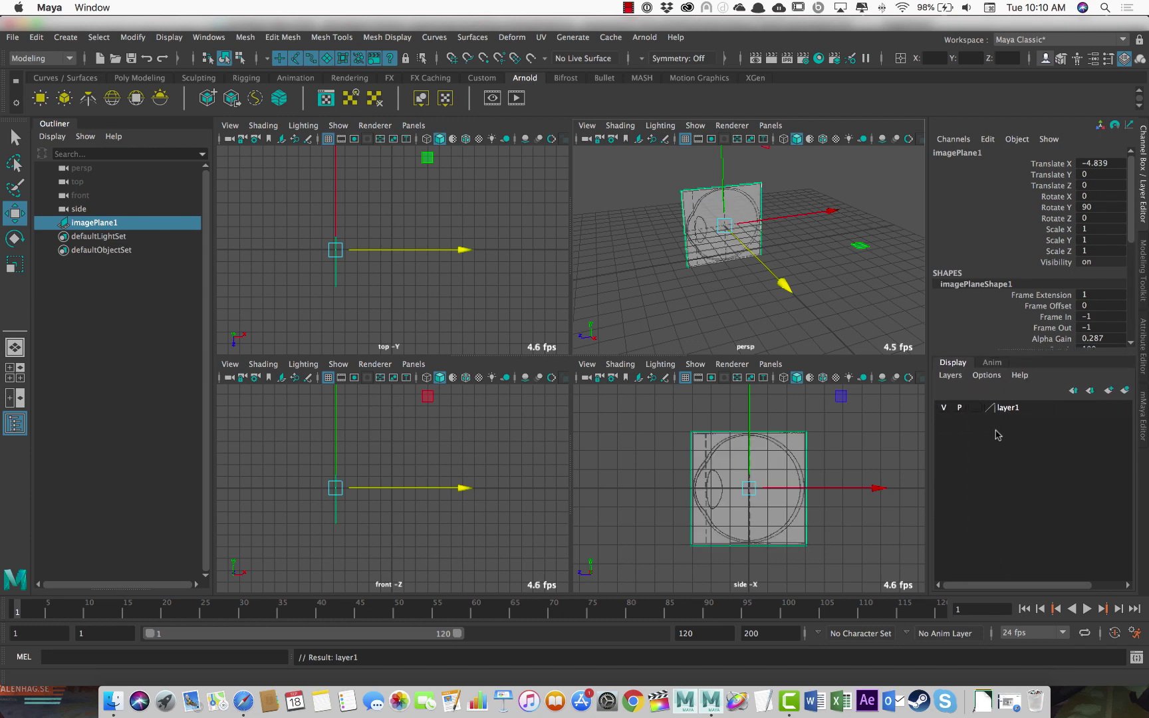
# Set the image plane's display layer to Reference and test in the side view whether the image can still be selected
pyautogui.click(973, 405)
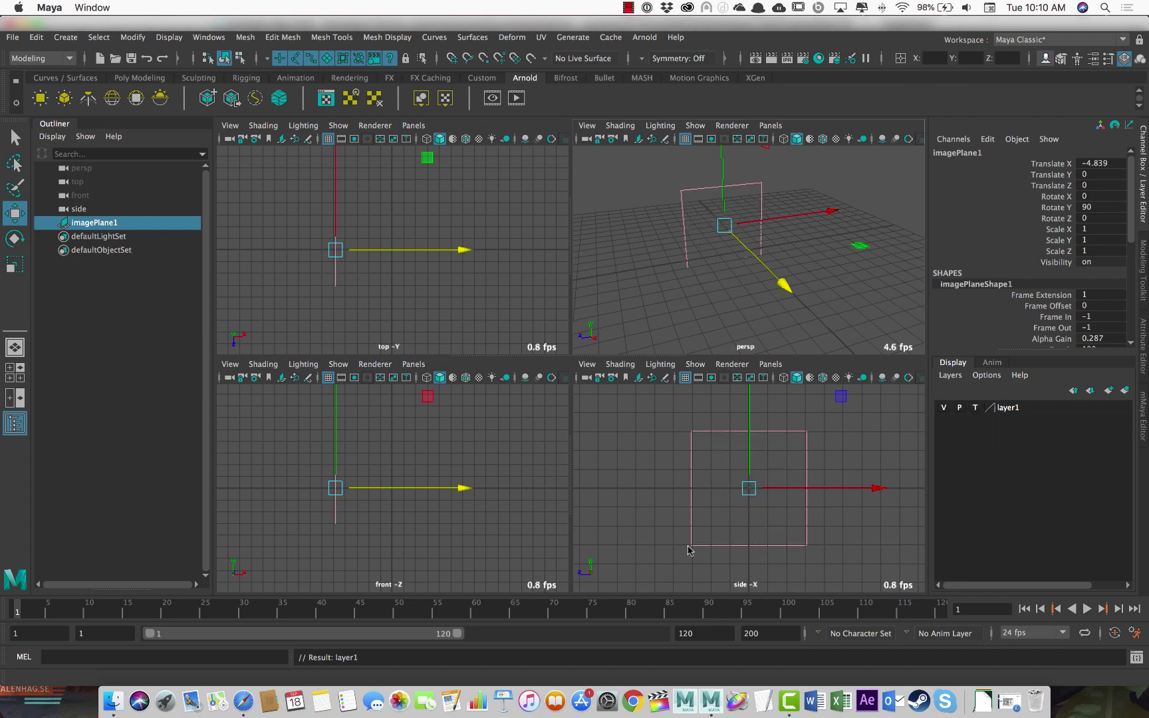
pyautogui.click(972, 405)
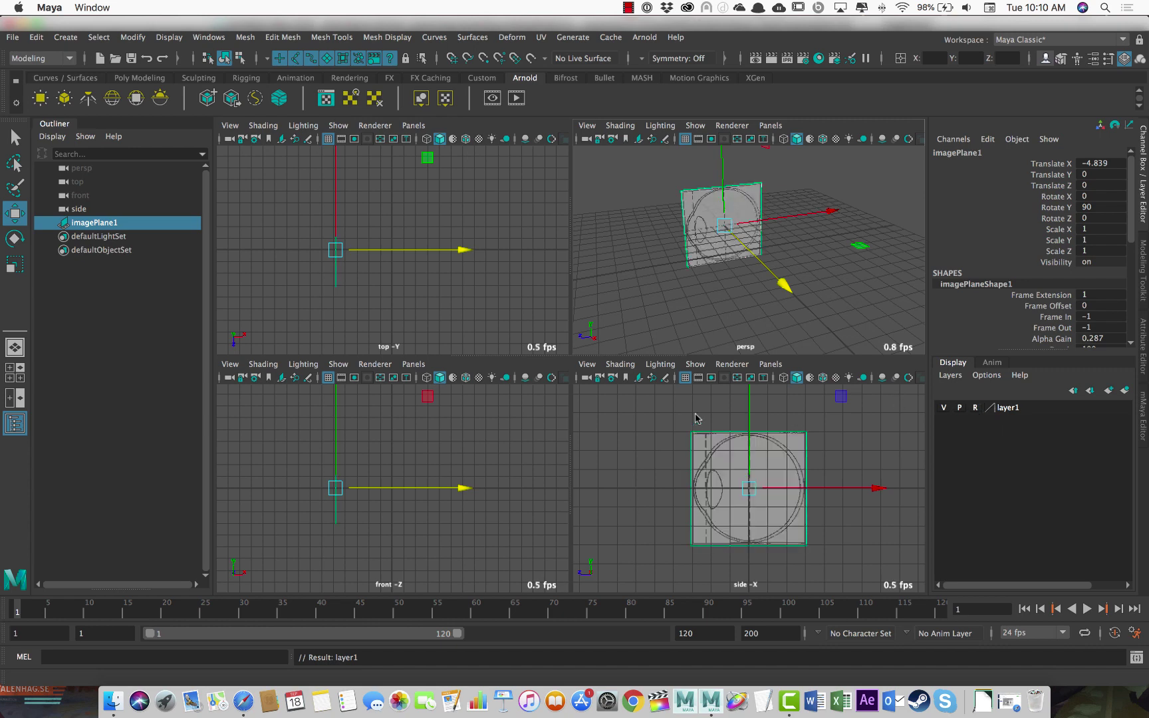
pyautogui.moveTo(654, 391); pyautogui.dragTo(731, 478)
pyautogui.moveTo(672, 437); pyautogui.dragTo(730, 487)
pyautogui.moveTo(849, 500); pyautogui.dragTo(857, 509)
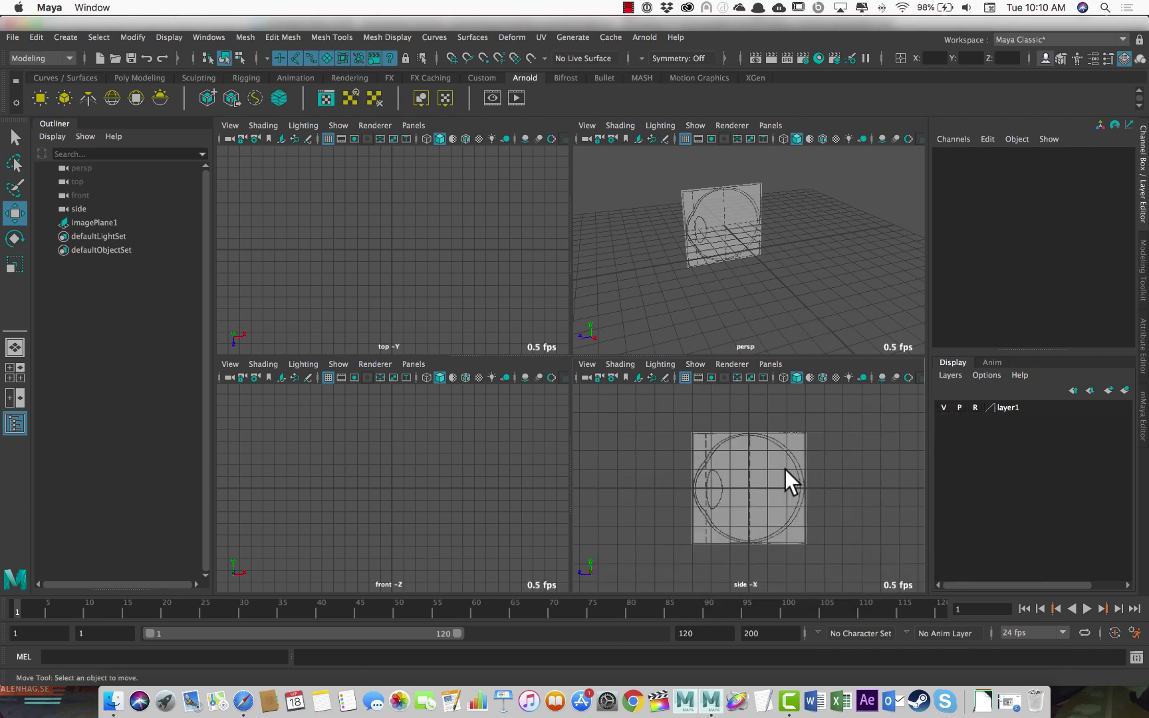
# Start a CV curve in the side view, grid-snapping the first point at the cornea's front on the centre line and placing the second straight above
pyautogui.press('space')
pyautogui.keyDown('alt'); pyautogui.moveTo(470, 338); pyautogui.dragTo(688, 341, button='right'); pyautogui.keyUp('alt')
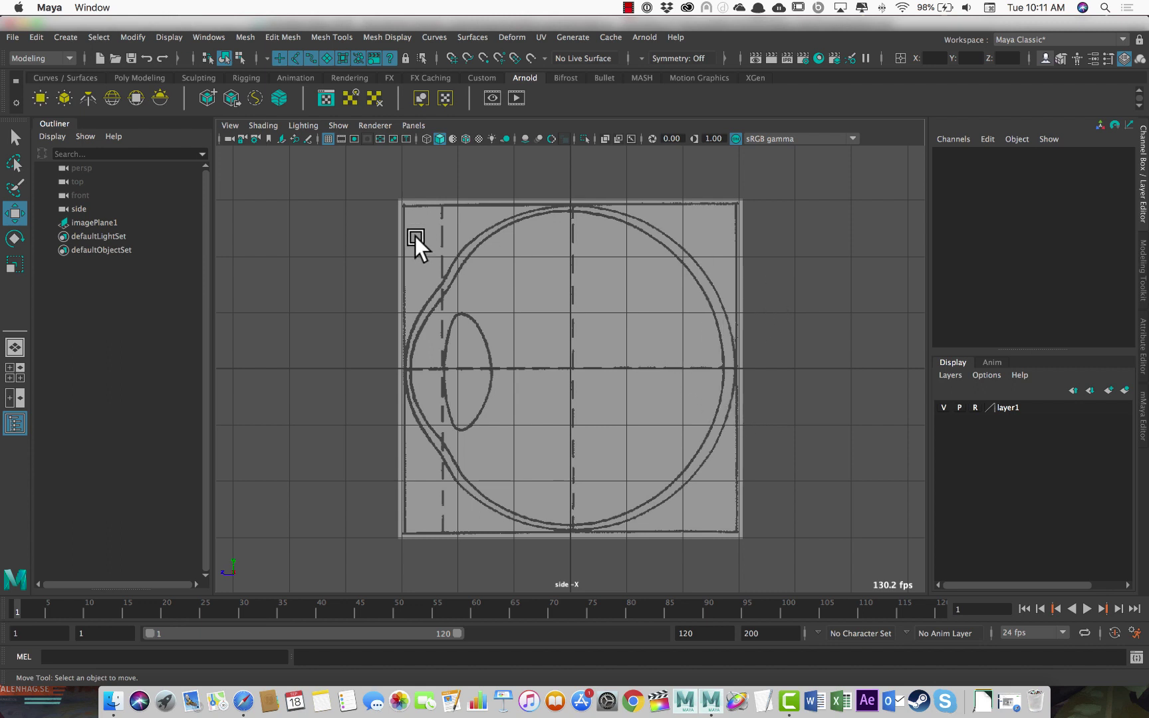
pyautogui.click(66, 37)
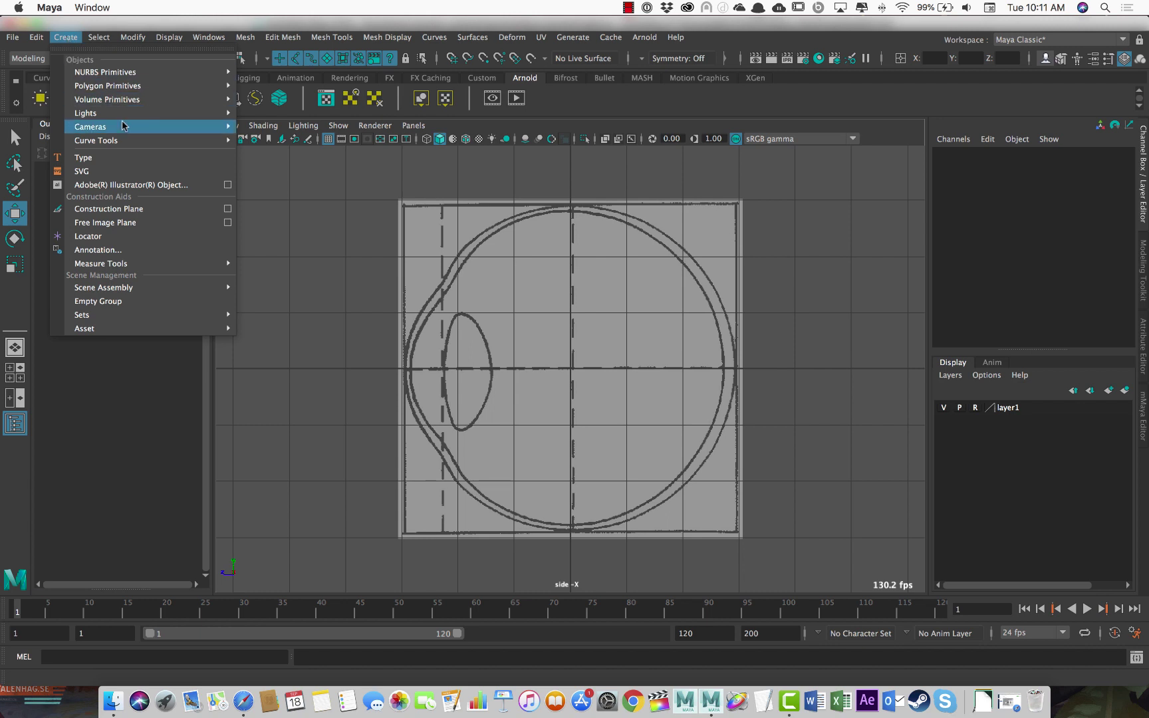
pyautogui.moveTo(124, 140)
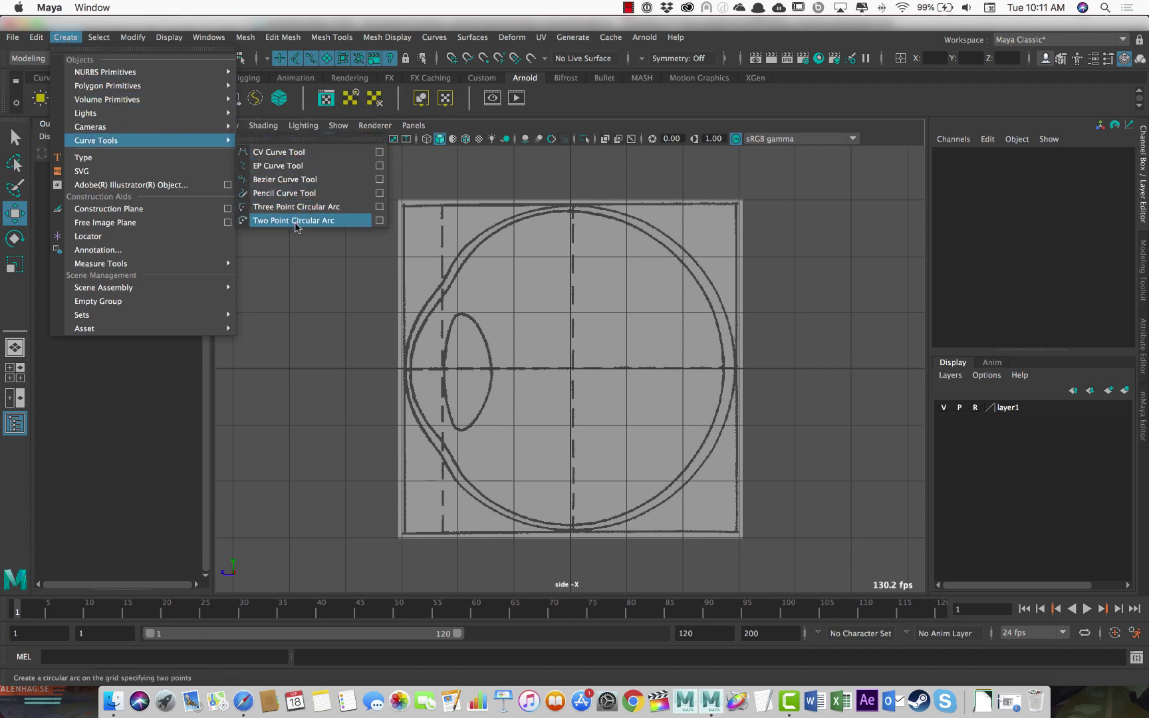
pyautogui.click(274, 154)
pyautogui.scroll(5, 623, 336)
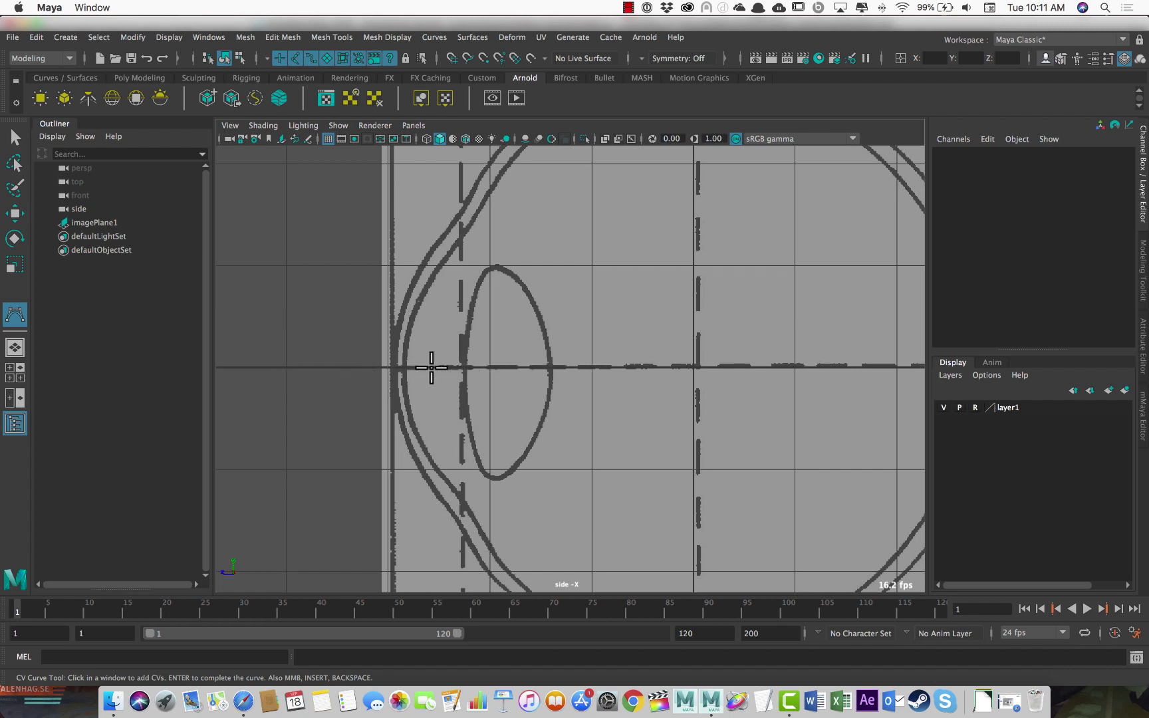
pyautogui.press('x')
pyautogui.click(391, 367)
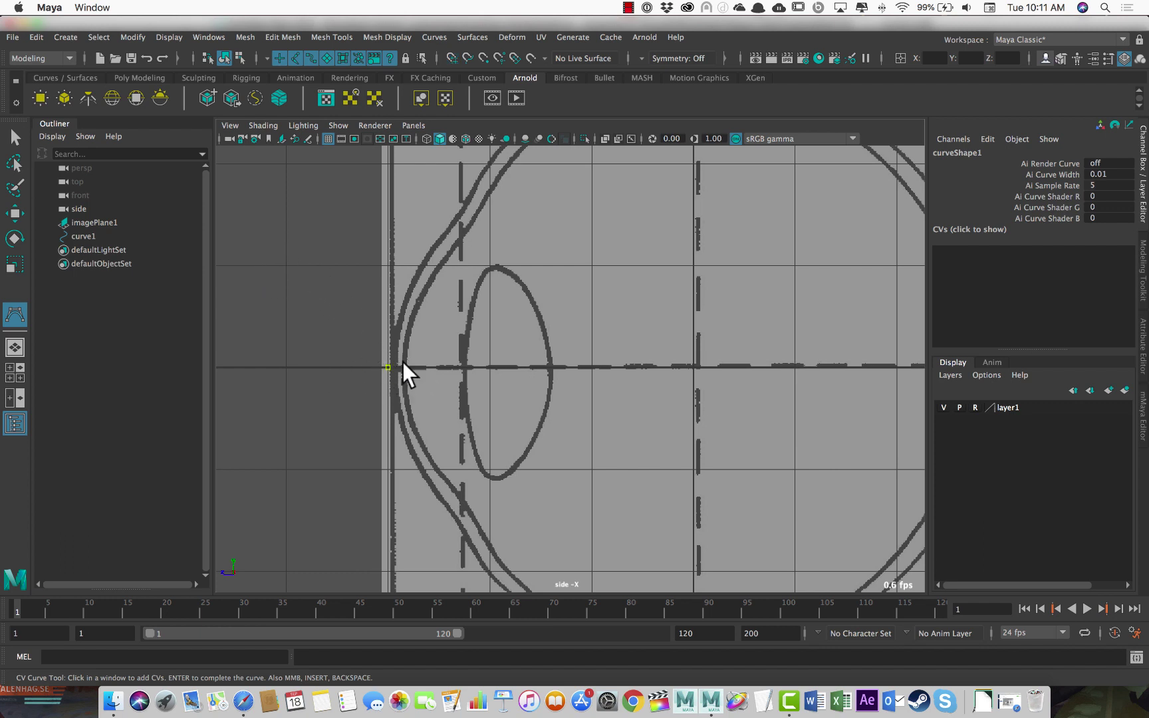
pyautogui.click(388, 329)
pyautogui.click(944, 408)
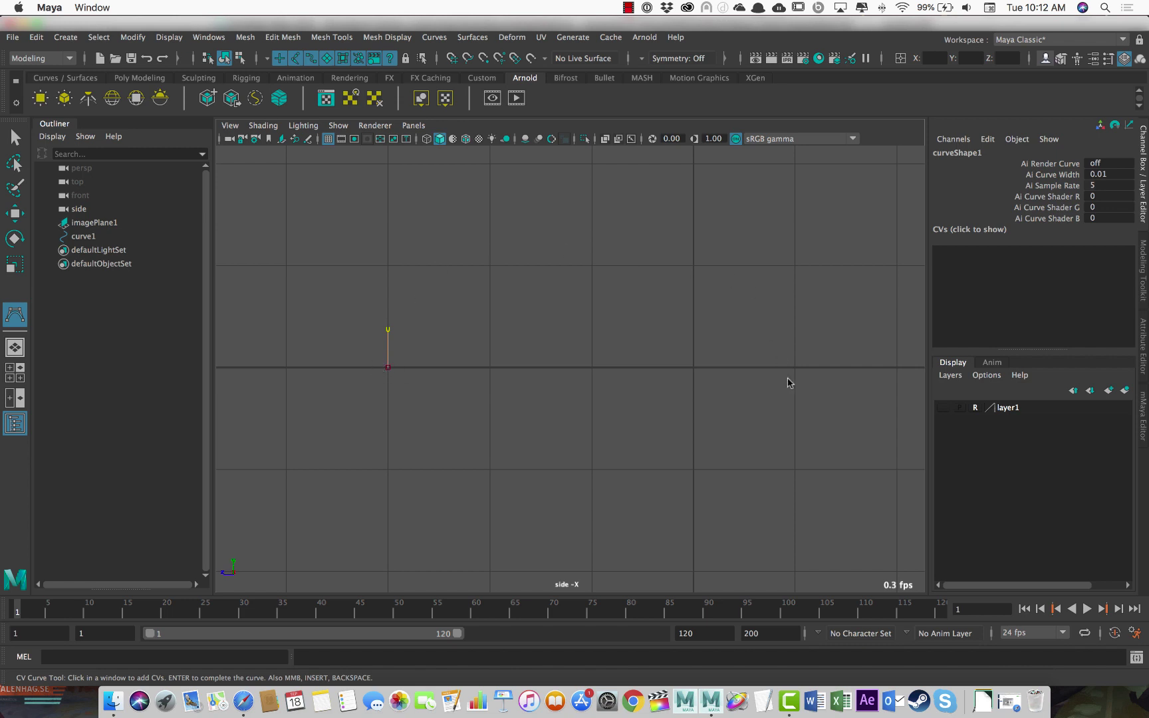
pyautogui.click(943, 407)
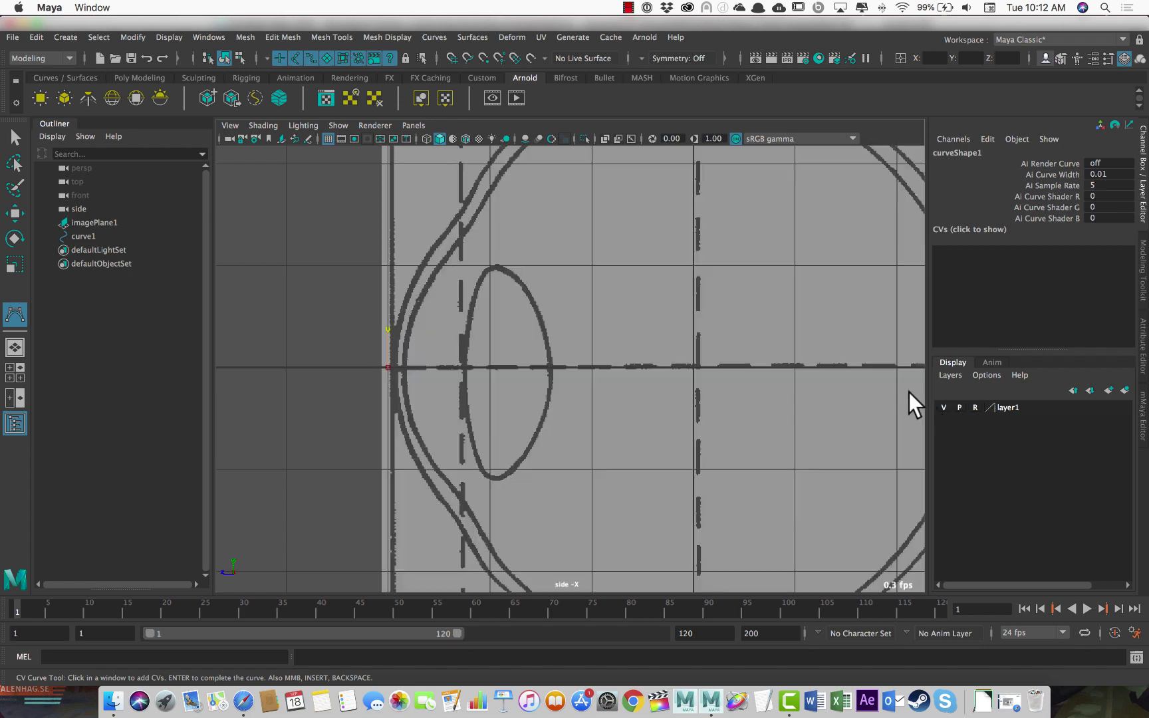
# Add two curve points along the upper outer cornea outline, hiding and showing the reference layer to check the curve
pyautogui.click(413, 278)
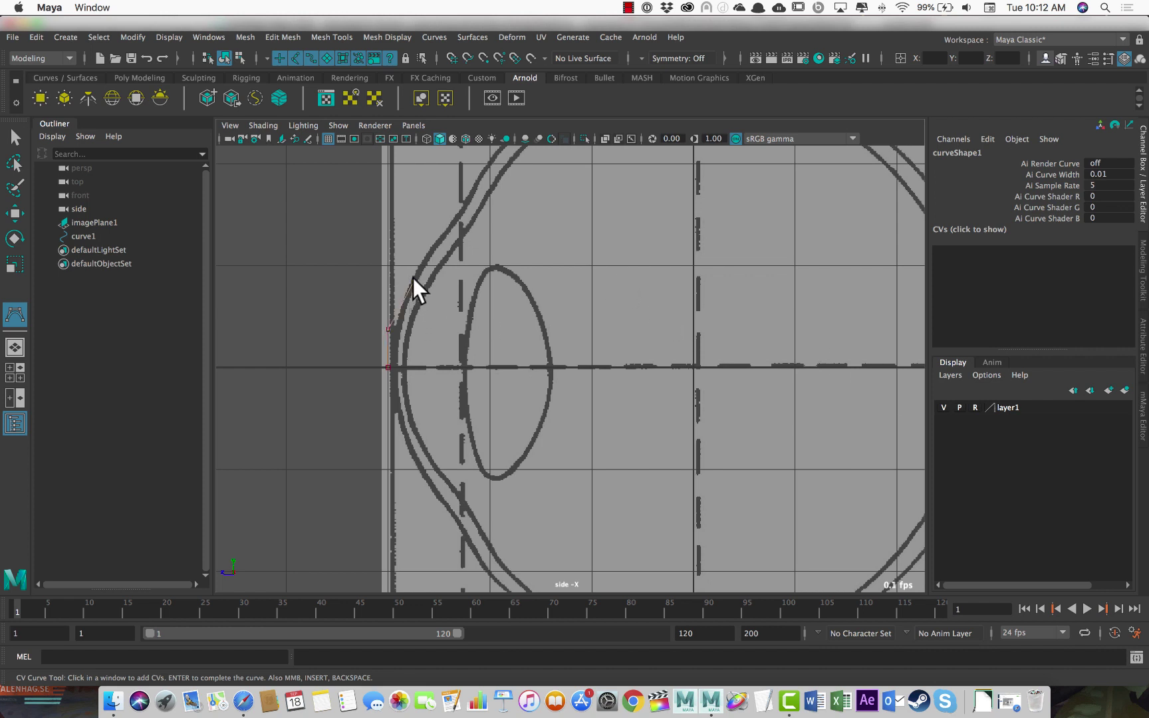
pyautogui.click(944, 407)
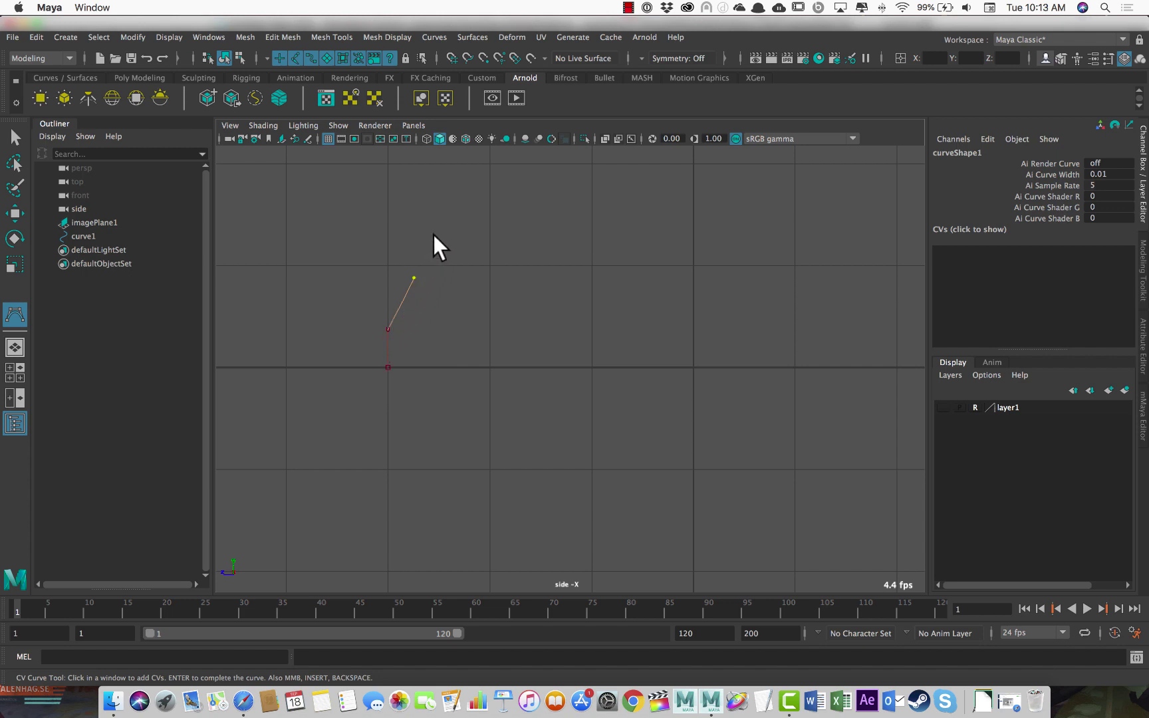
pyautogui.click(943, 407)
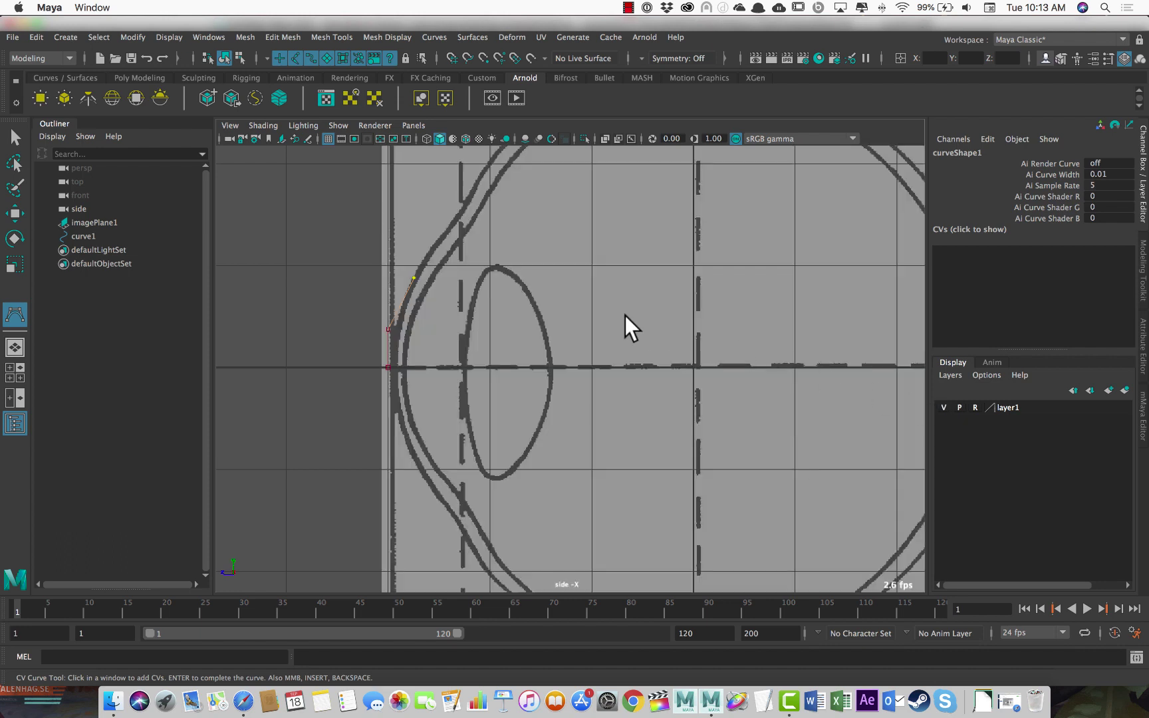
pyautogui.click(447, 230)
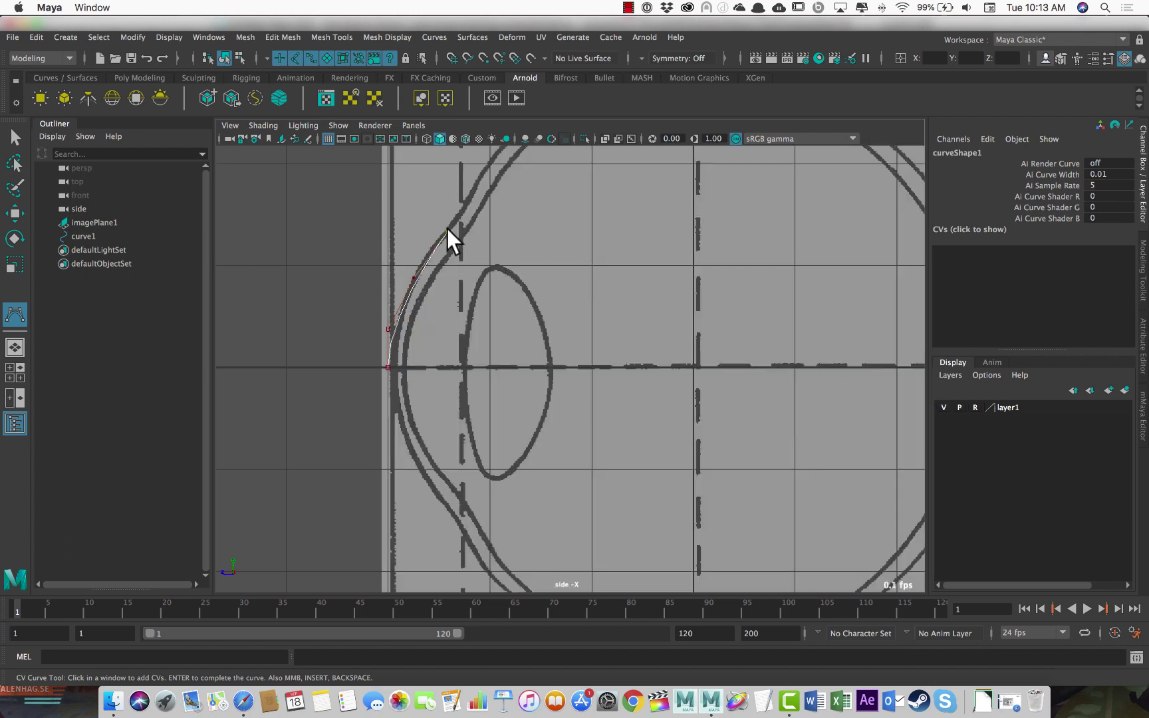
pyautogui.click(943, 407)
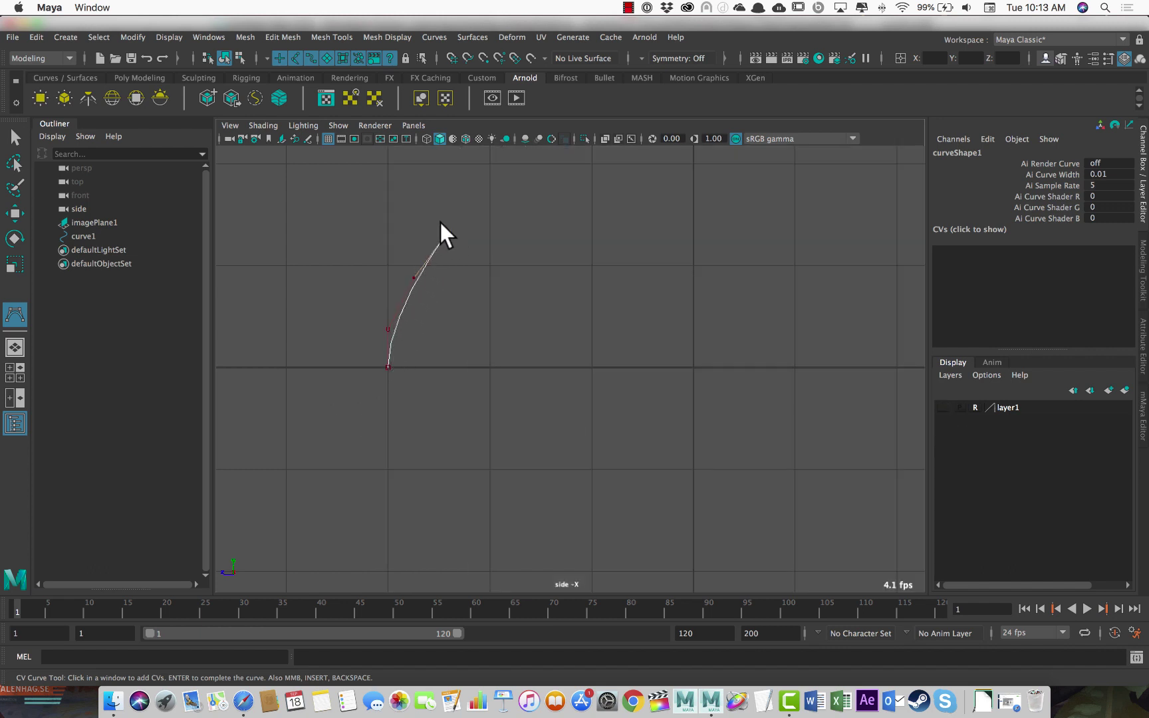
pyautogui.click(942, 408)
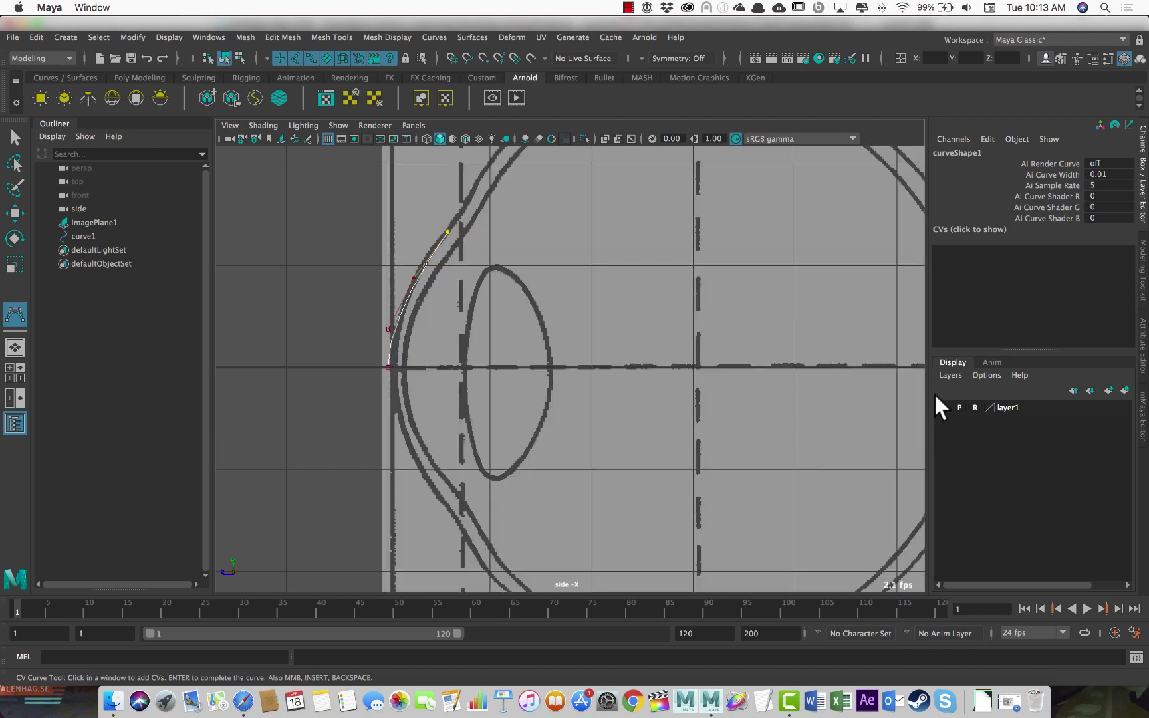
# Add curve points through the bend between cornea and sclera and onto the upper sclera outline, hiding and showing the reference layer to check
pyautogui.keyDown('alt'); pyautogui.moveTo(410, 256); pyautogui.dragTo(394, 341, button='middle'); pyautogui.keyUp('alt')
pyautogui.click(438, 301)
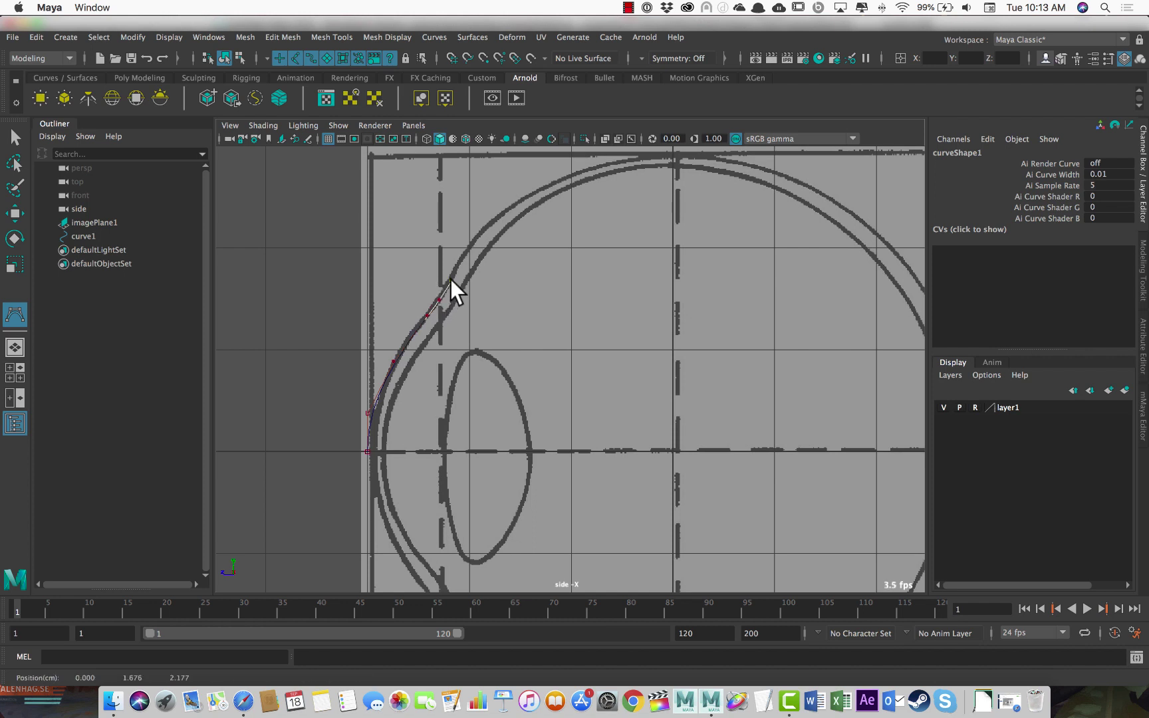
pyautogui.click(450, 277)
pyautogui.click(474, 238)
pyautogui.click(510, 208)
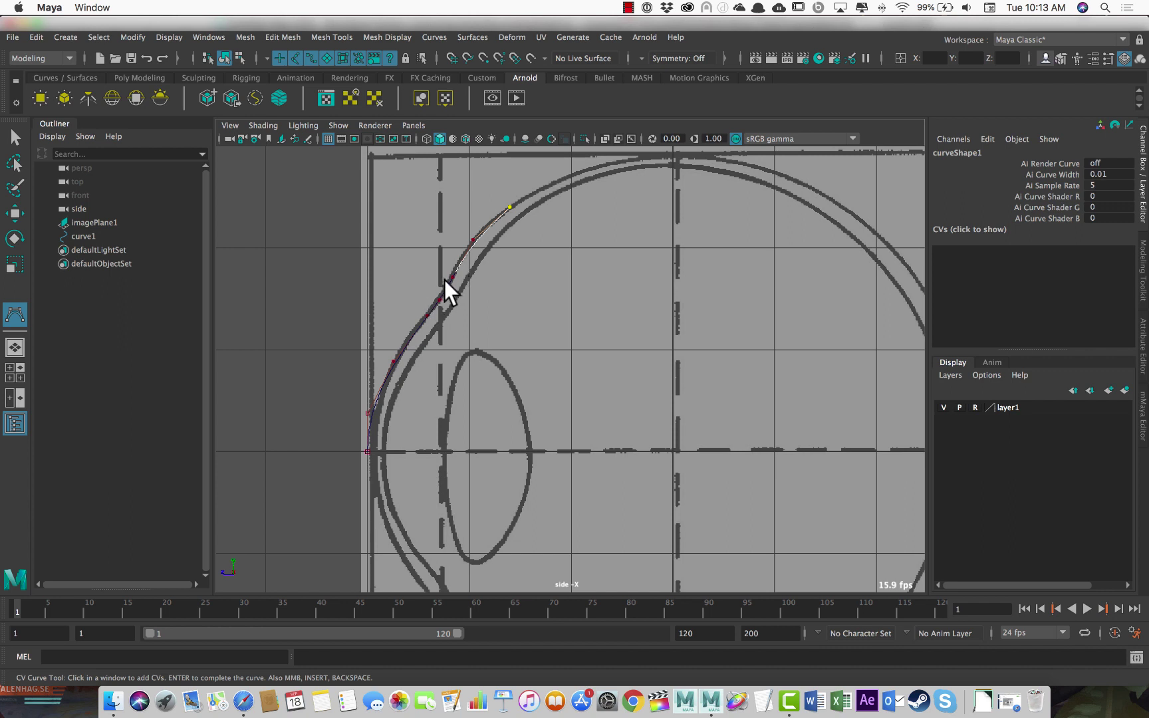
pyautogui.click(945, 405)
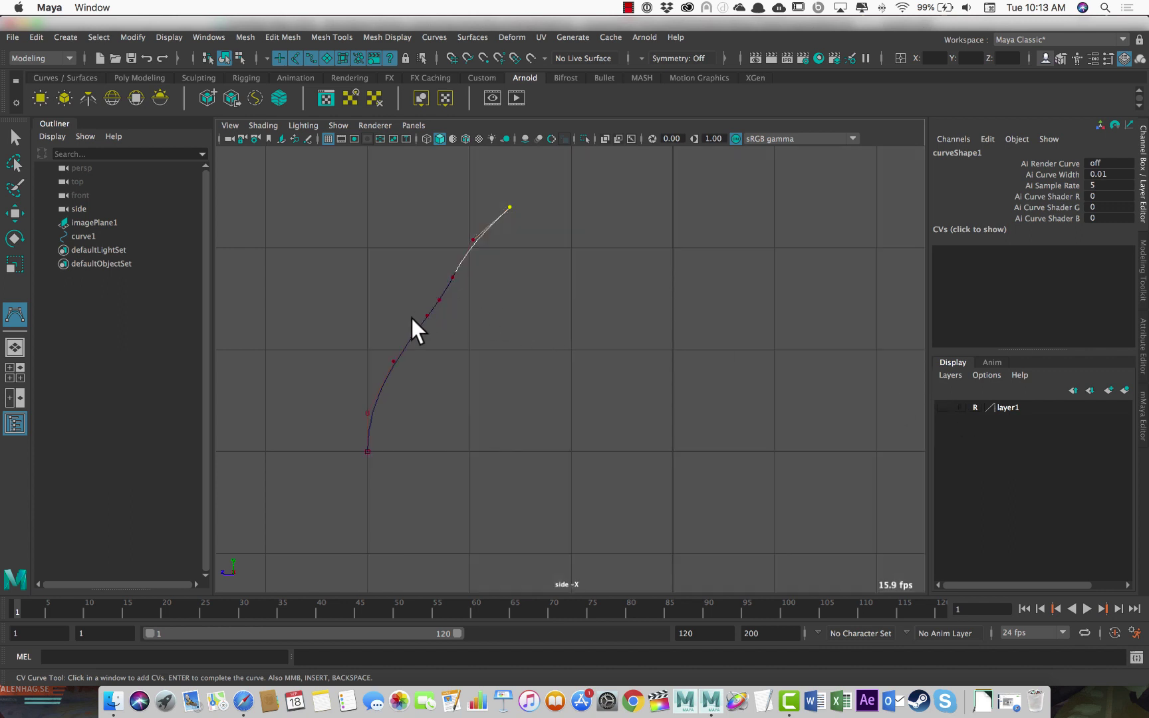
pyautogui.click(942, 408)
pyautogui.click(944, 407)
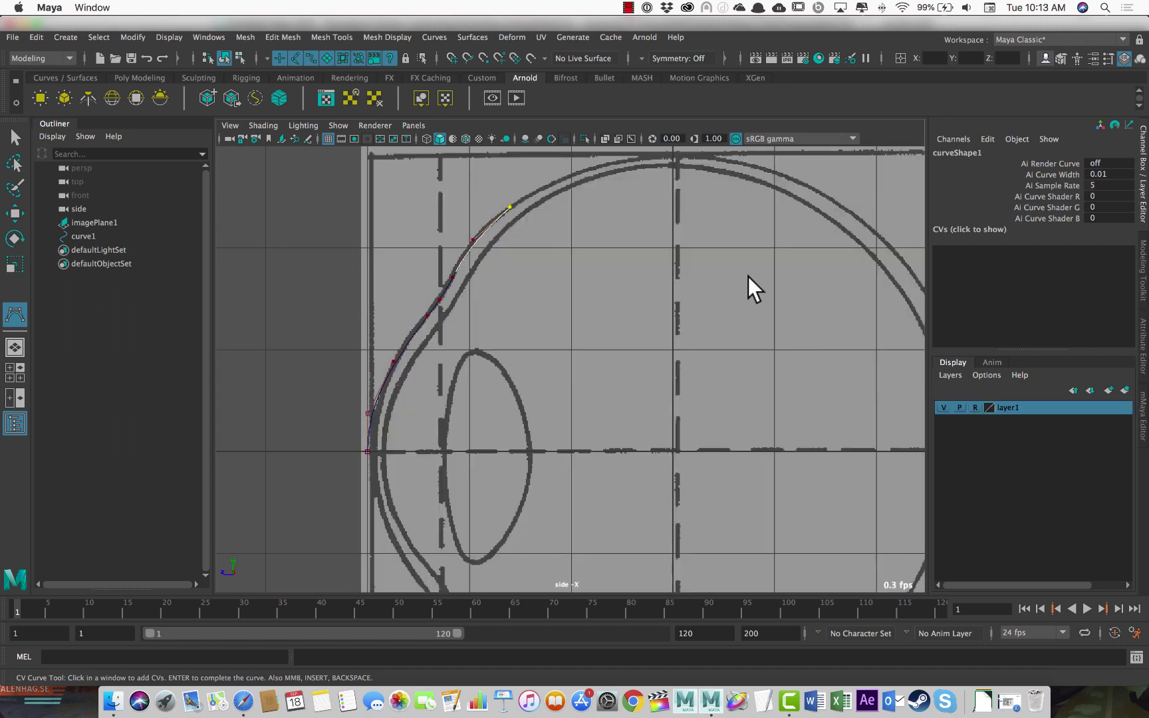
# Continue the curve with four points along the outer sclera outline, over the eyeball's top and onto its rear upper side
pyautogui.keyDown('alt'); pyautogui.moveTo(577, 182); pyautogui.dragTo(533, 254, button='middle'); pyautogui.keyUp('alt')
pyautogui.click(526, 248)
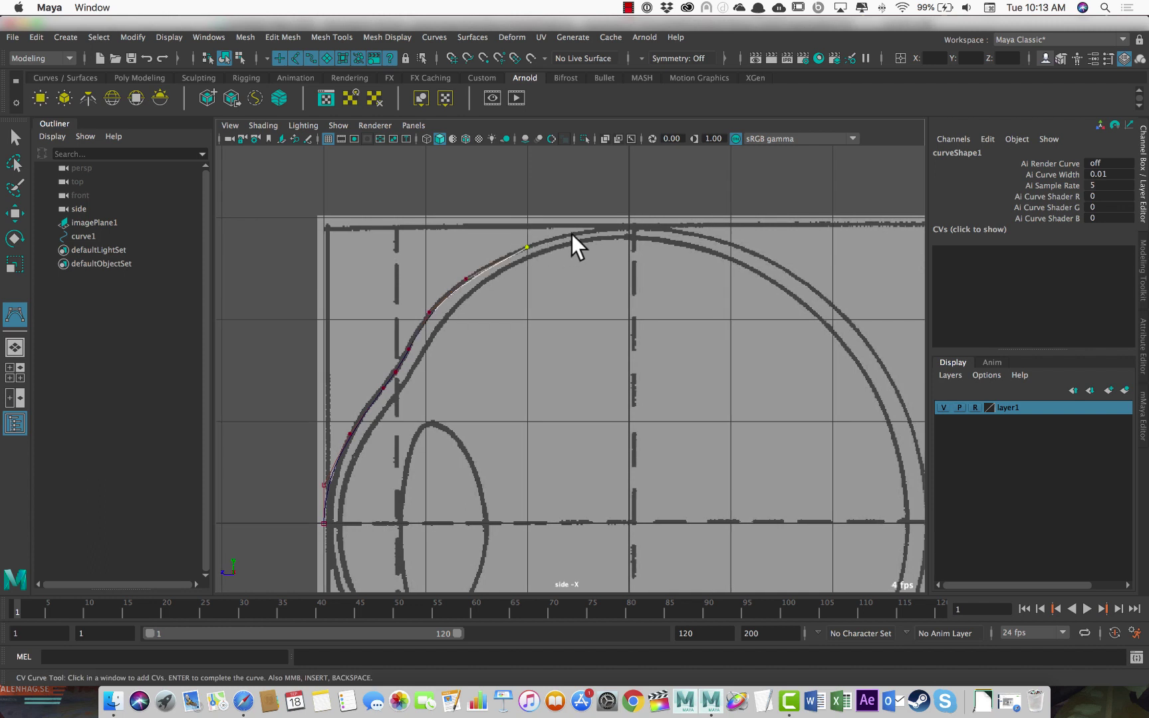
pyautogui.click(627, 225)
pyautogui.click(735, 244)
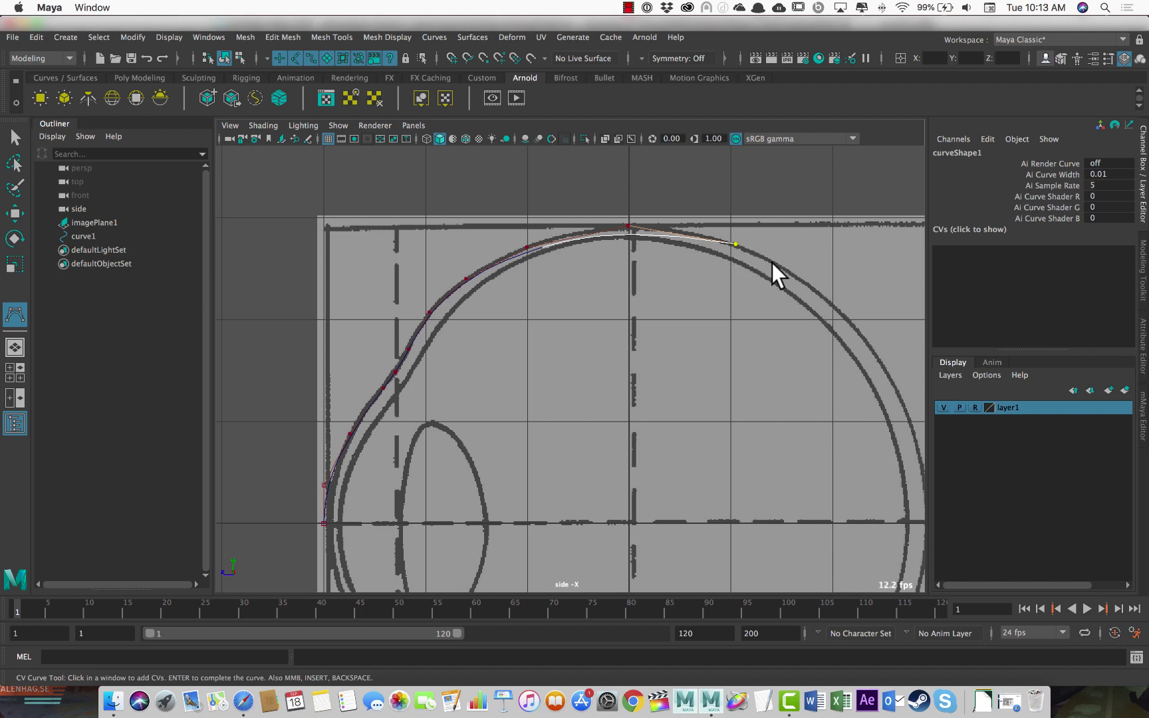
pyautogui.click(808, 284)
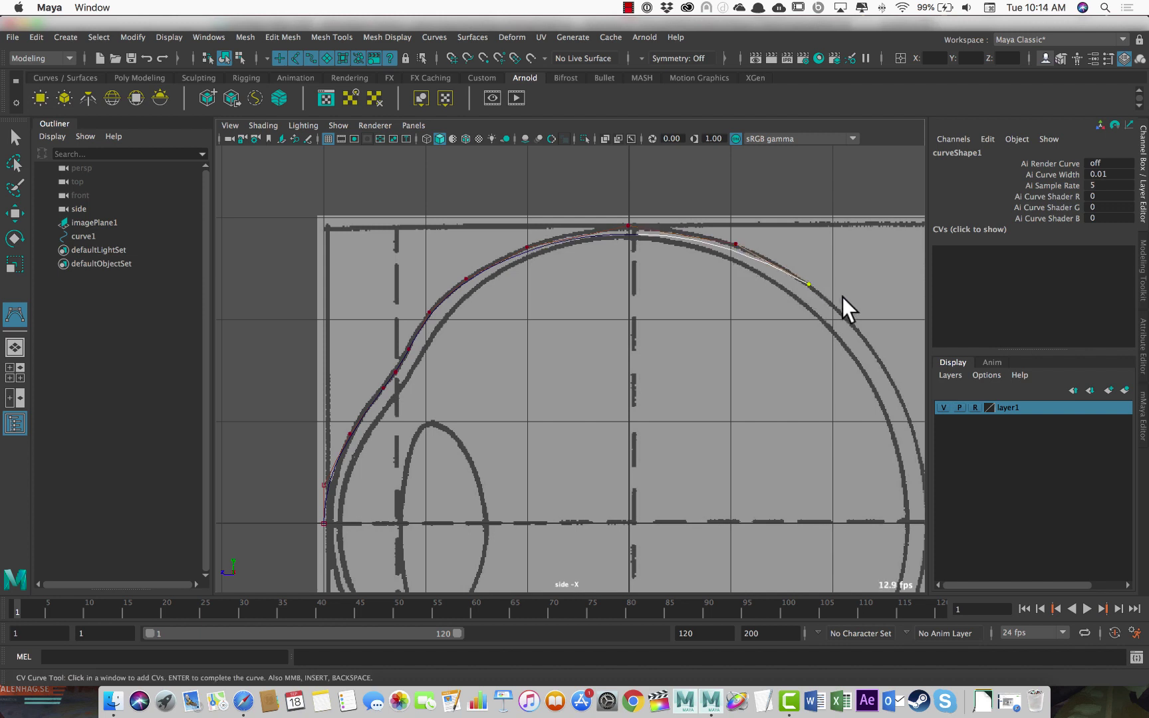
# Add curve points down the back of the eyeball, grid-snap the last one to the horizontal centre line, and complete the curve
pyautogui.keyDown('alt'); pyautogui.moveTo(863, 299); pyautogui.dragTo(710, 239, button='middle'); pyautogui.keyUp('alt')
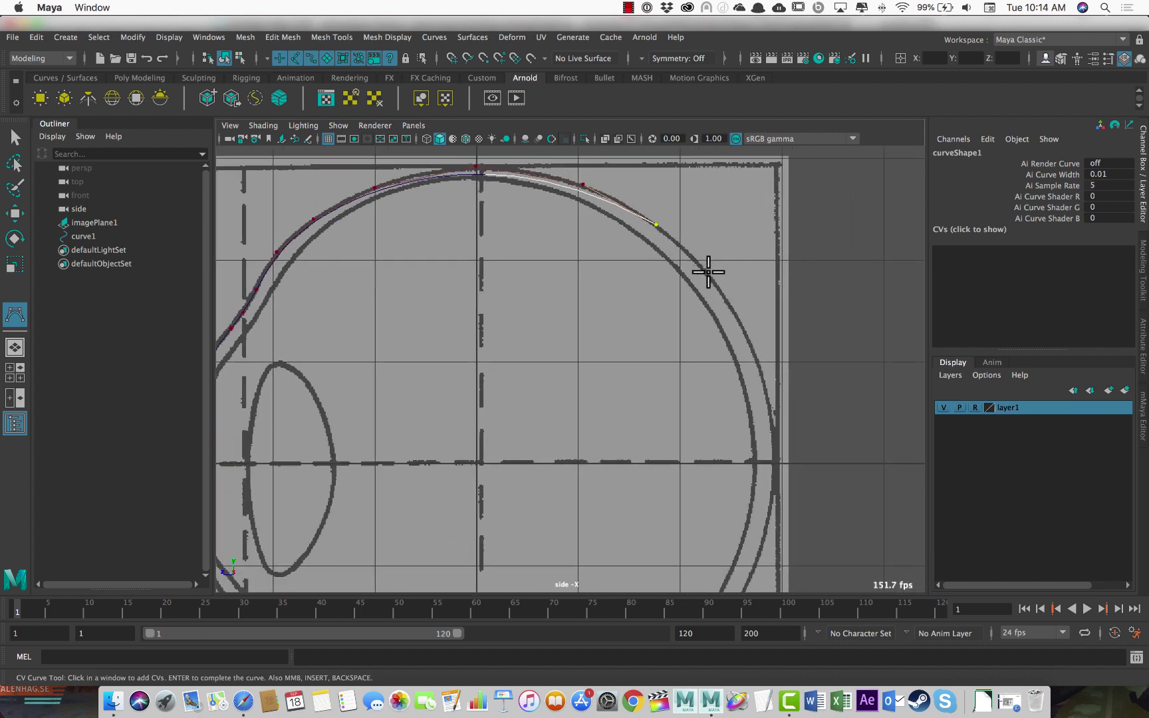
pyautogui.click(746, 332)
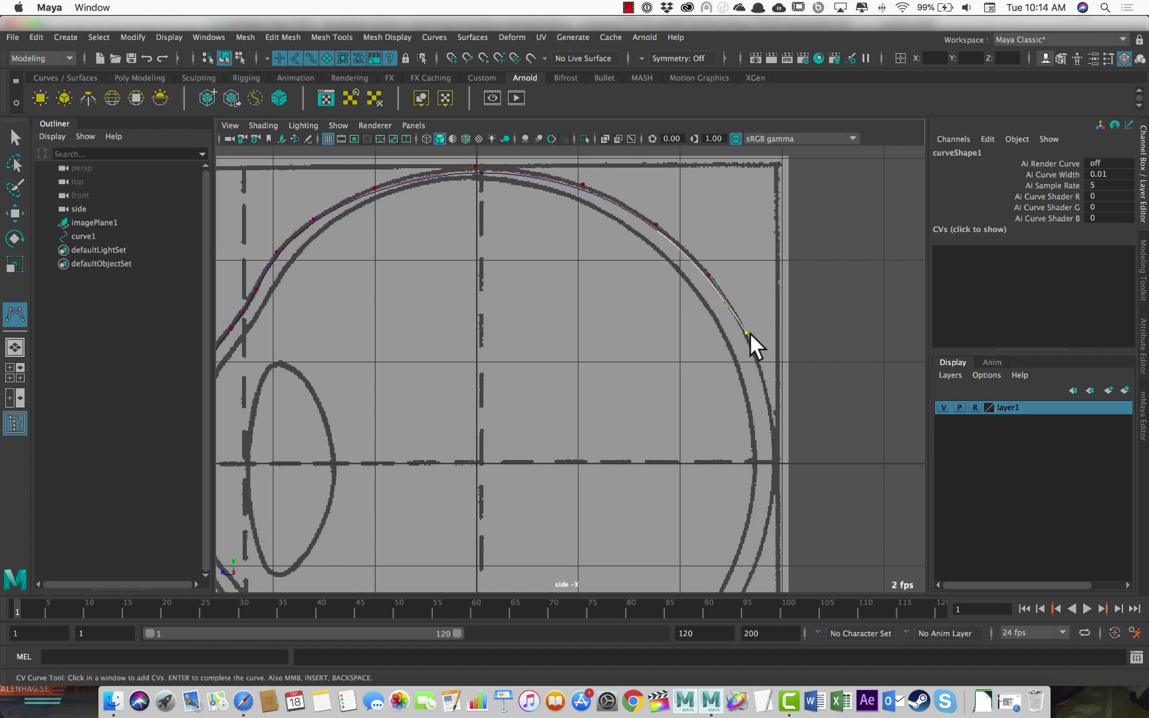
pyautogui.click(772, 417)
pyautogui.press('x')
pyautogui.click(784, 463)
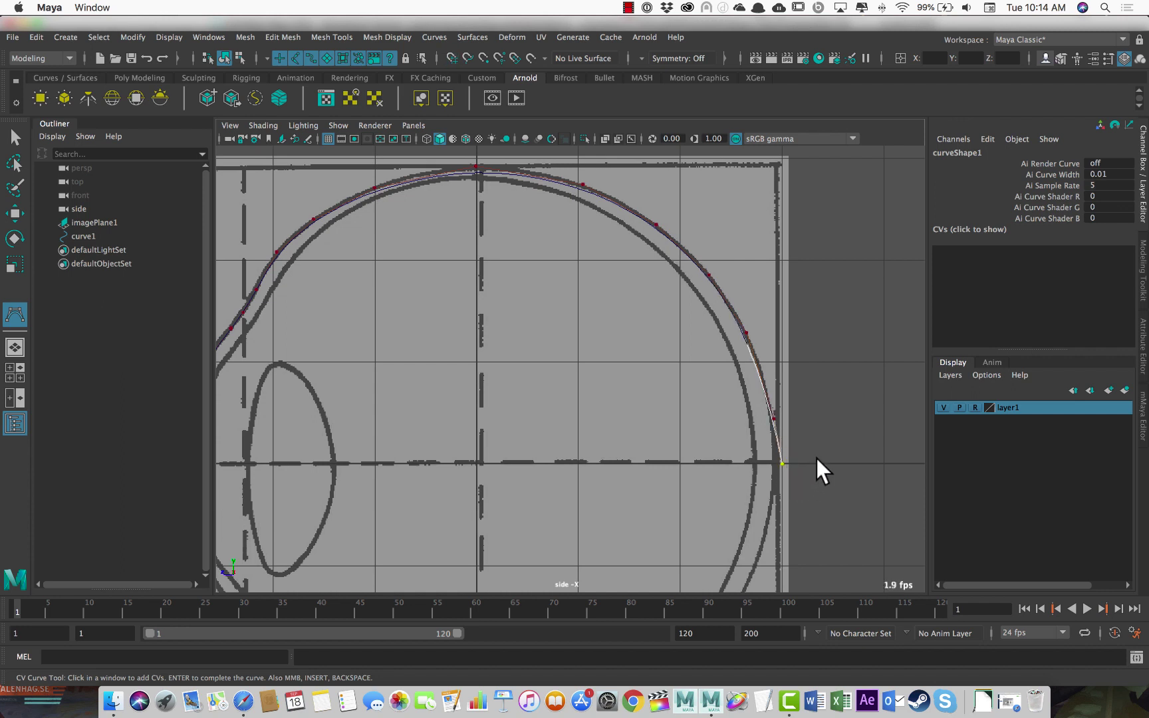
pyautogui.press('Return')
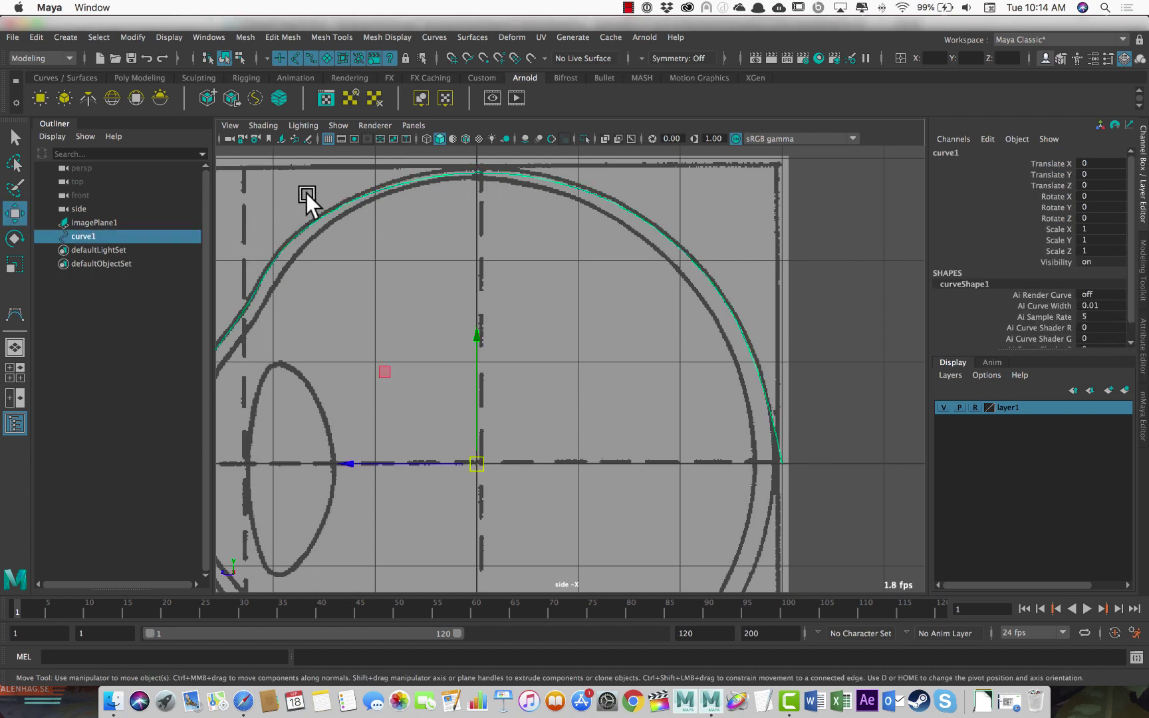
# Switch the curve to control vertex editing and move the two front vertices of the cornea together back onto the outer outline
pyautogui.keyDown('alt'); pyautogui.moveTo(330, 246); pyautogui.dragTo(520, 198, button='middle'); pyautogui.keyUp('alt')
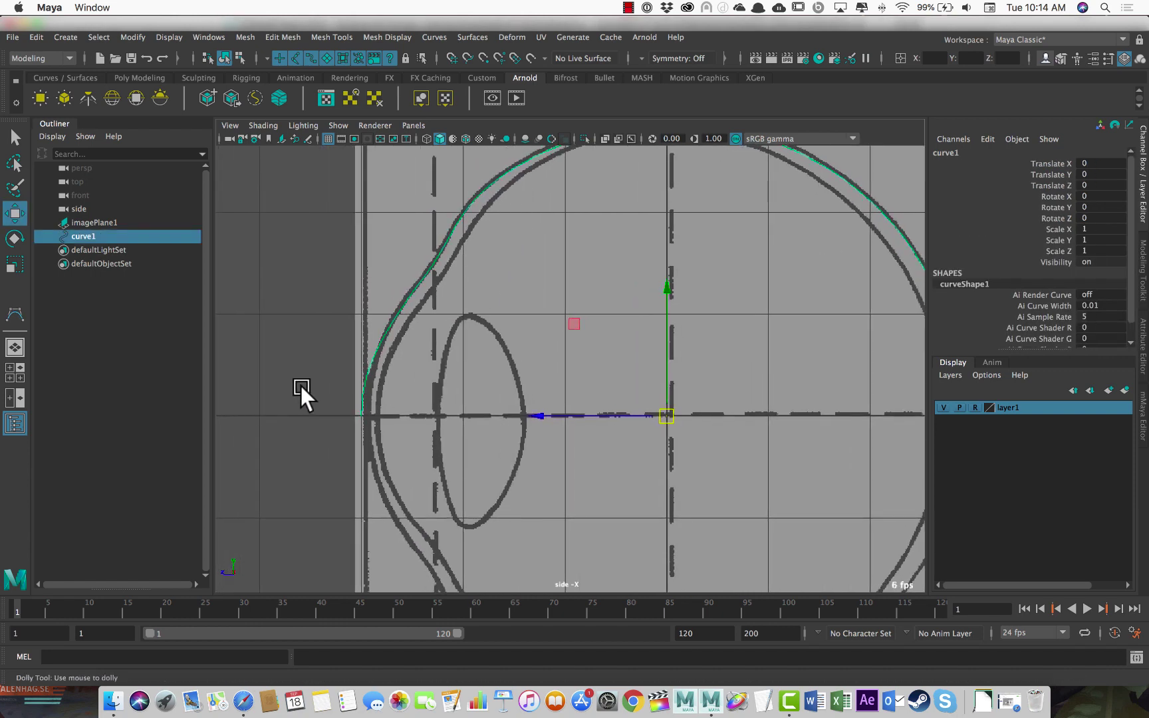
pyautogui.keyDown('alt'); pyautogui.moveTo(300, 386); pyautogui.dragTo(410, 341, button='right'); pyautogui.keyUp('alt')
pyautogui.keyDown('alt'); pyautogui.moveTo(410, 341); pyautogui.dragTo(501, 341, button='middle'); pyautogui.keyUp('alt')
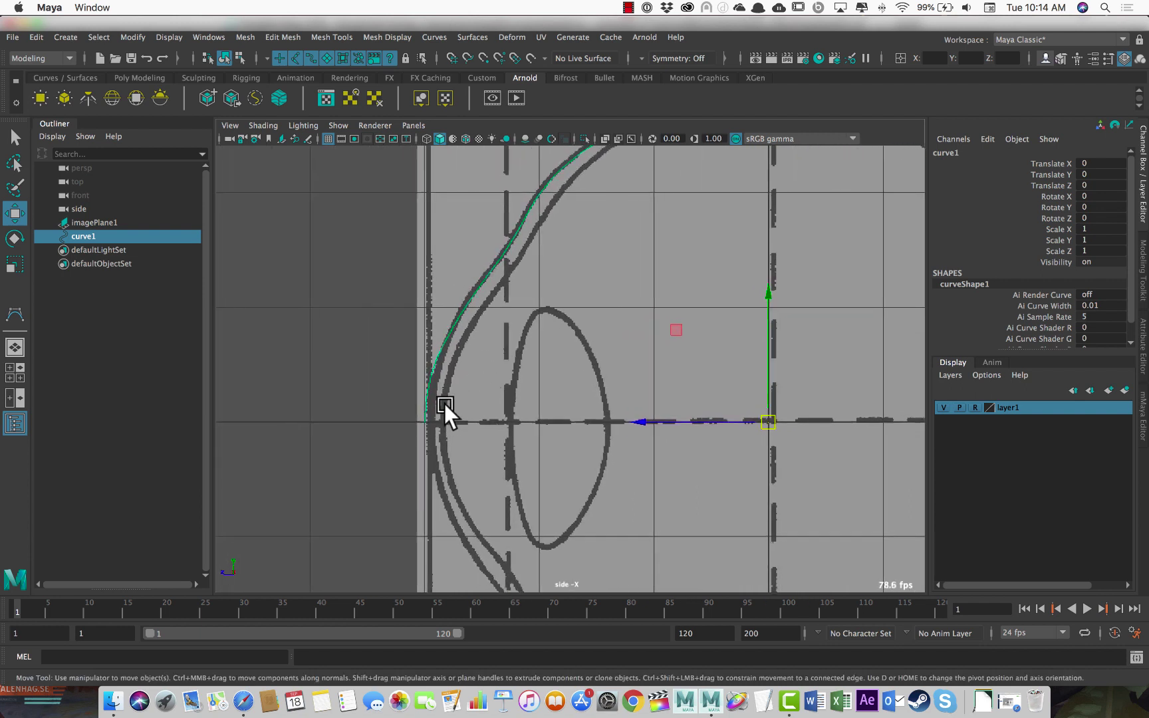
pyautogui.moveTo(368, 357); pyautogui.dragTo(250, 367, button='right')
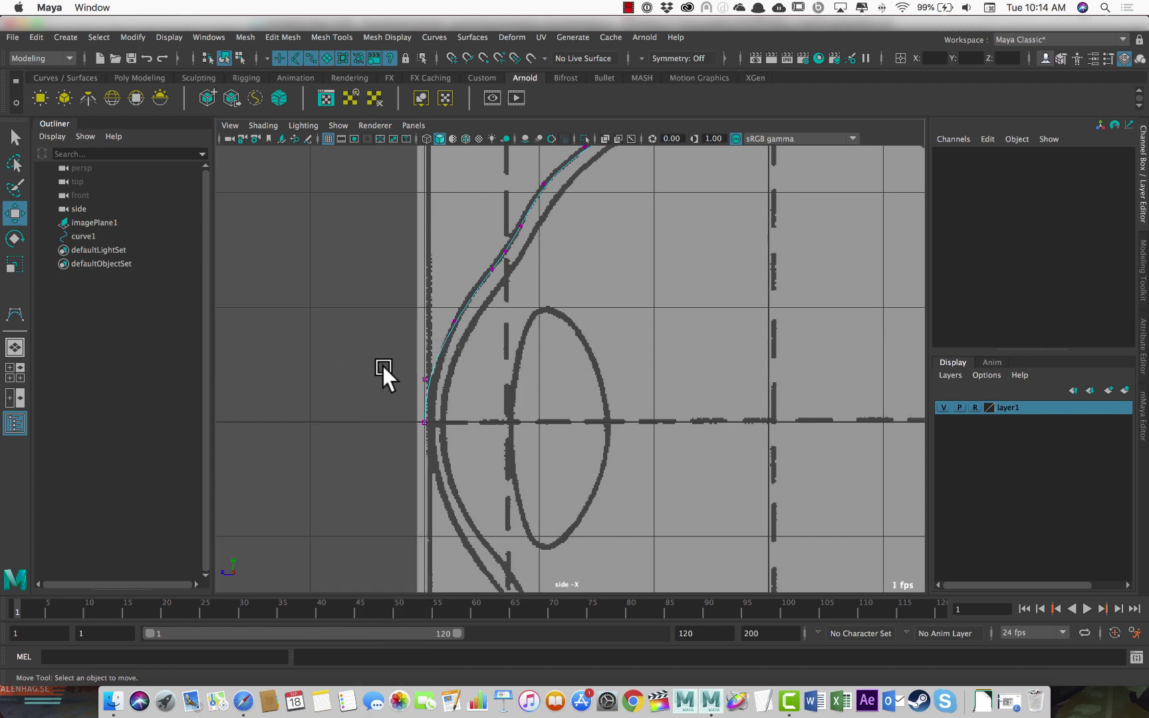
pyautogui.moveTo(383, 367); pyautogui.dragTo(469, 440)
pyautogui.moveTo(385, 395); pyautogui.dragTo(392, 398)
# Adjust the control vertices along the upper cornea and its bend into the sclera to match the outer outline
pyautogui.moveTo(446, 313); pyautogui.dragTo(457, 321, button='middle')
pyautogui.click(491, 270)
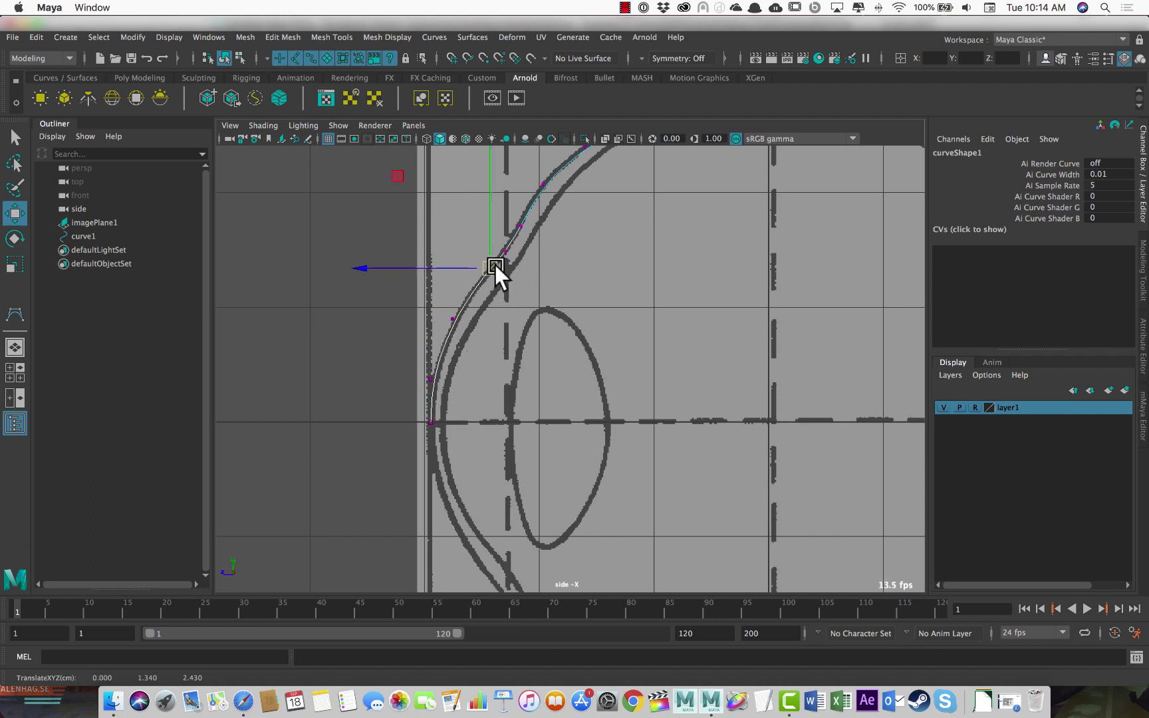
pyautogui.click(507, 251)
pyautogui.moveTo(509, 249); pyautogui.dragTo(524, 226)
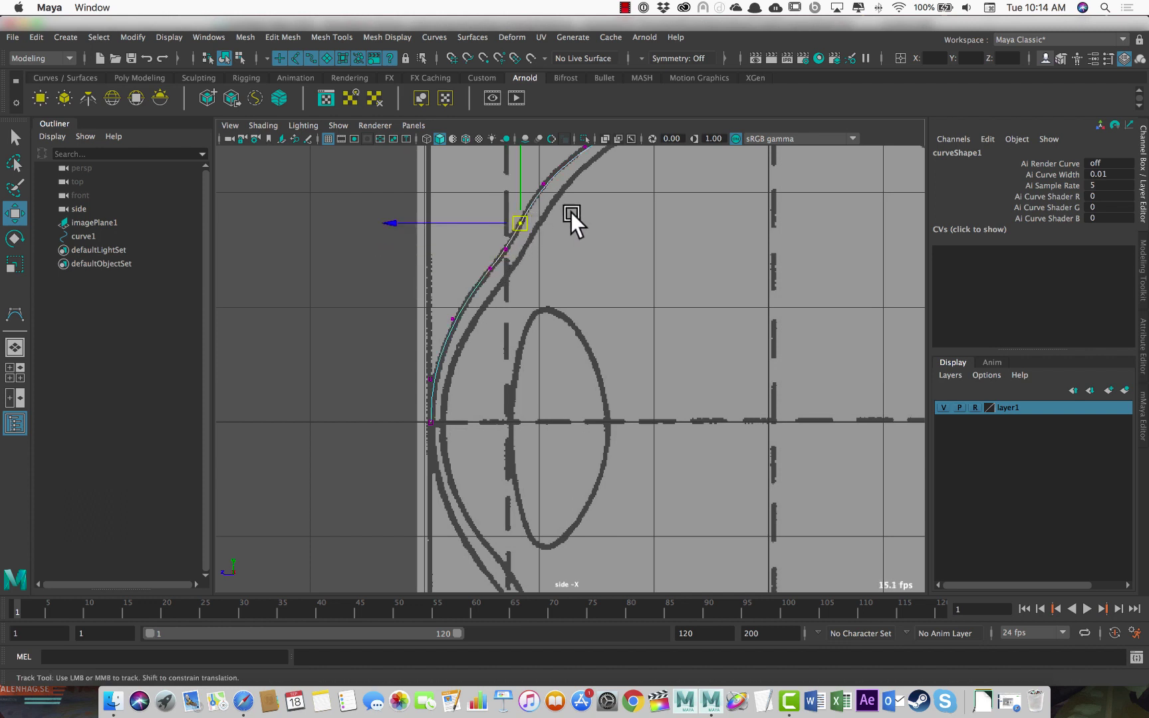
# Adjust the control vertices from the front of the sclera up to the eyeball's top so the curve follows the outer outline
pyautogui.keyDown('alt'); pyautogui.moveTo(571, 225); pyautogui.dragTo(519, 368, button='middle'); pyautogui.keyUp('alt')
pyautogui.click(500, 340)
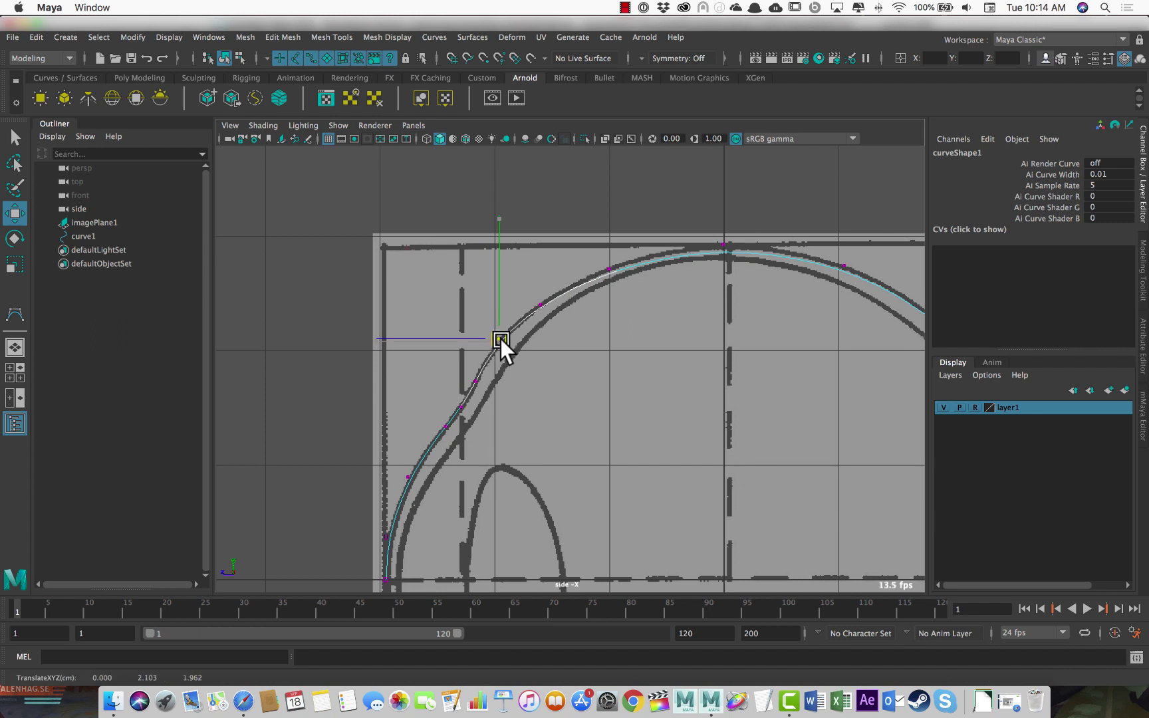
pyautogui.click(548, 307)
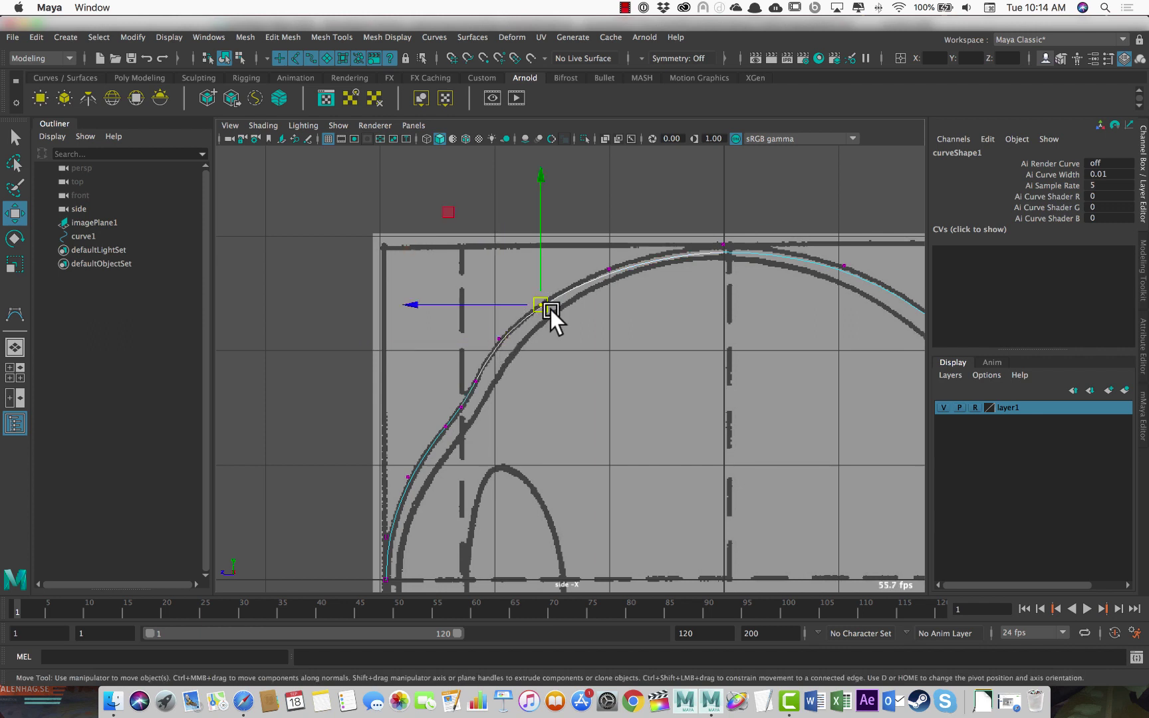
pyautogui.click(611, 267)
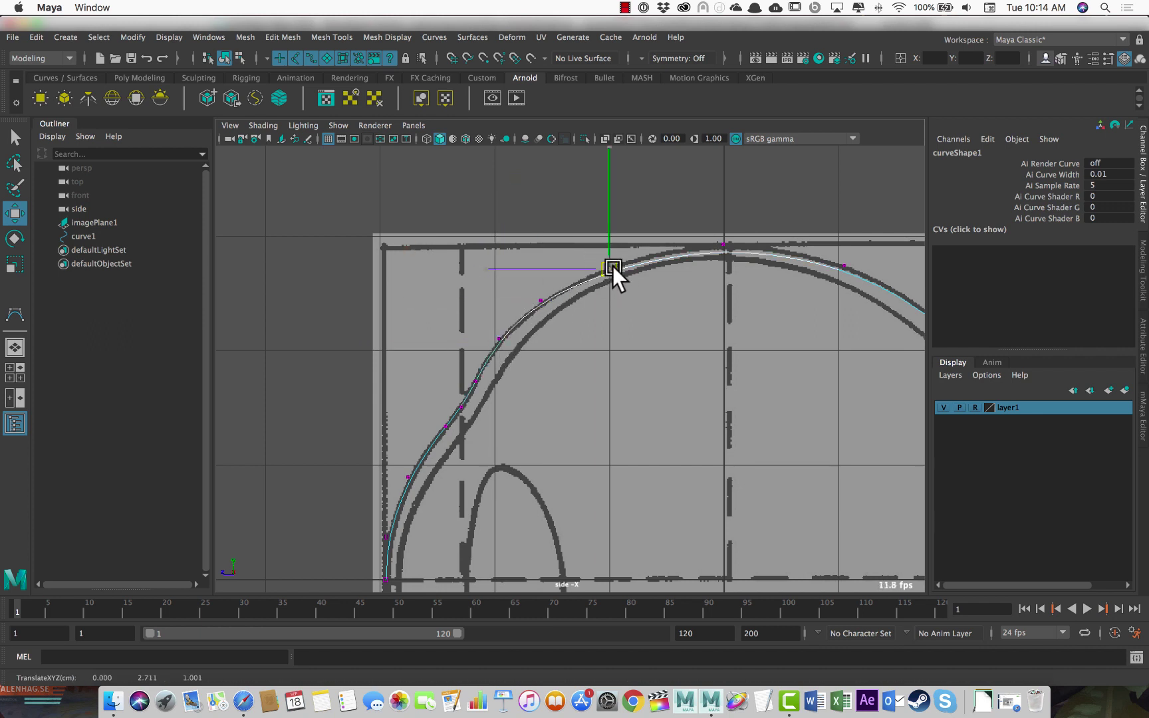
pyautogui.click(726, 243)
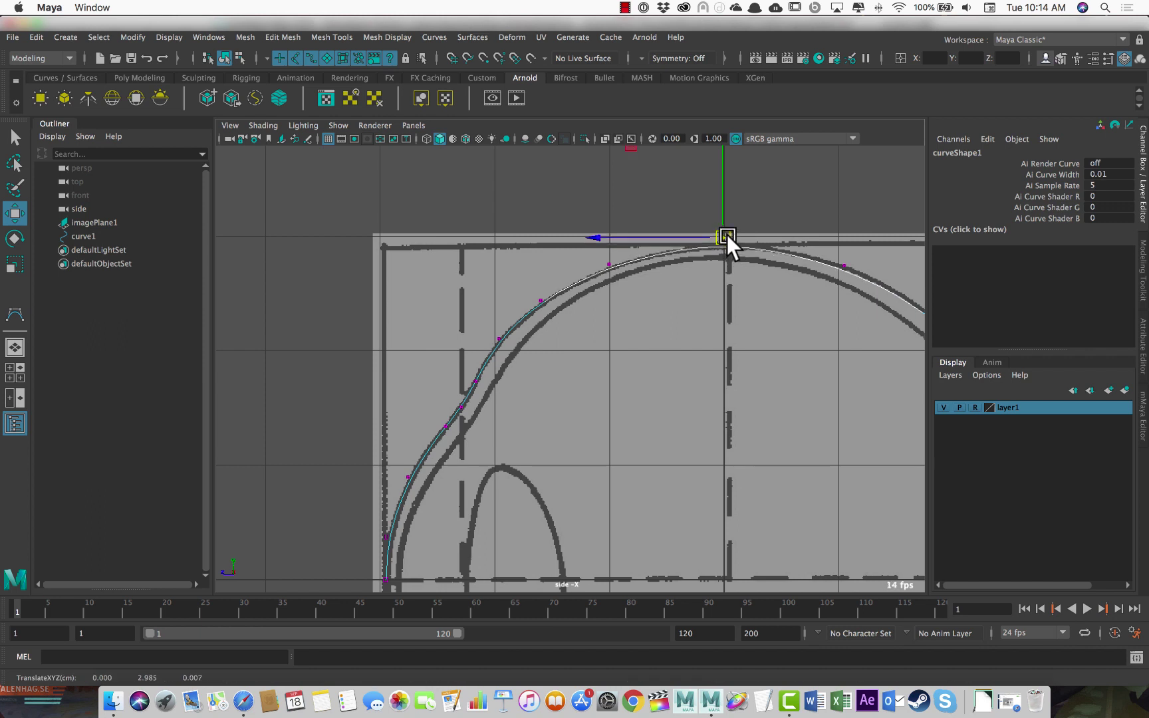
# Adjust the control vertices along the eyeball's rear upper side so the curve follows the outer outline
pyautogui.hscroll(10, 727, 234)
pyautogui.click(585, 290)
pyautogui.click(666, 336)
pyautogui.keyDown('alt'); pyautogui.moveTo(733, 379); pyautogui.dragTo(731, 311, button='middle'); pyautogui.keyUp('alt')
pyautogui.click(723, 336)
pyautogui.click(761, 401)
pyautogui.keyDown('alt'); pyautogui.moveTo(762, 400); pyautogui.dragTo(772, 312, button='middle'); pyautogui.keyUp('alt')
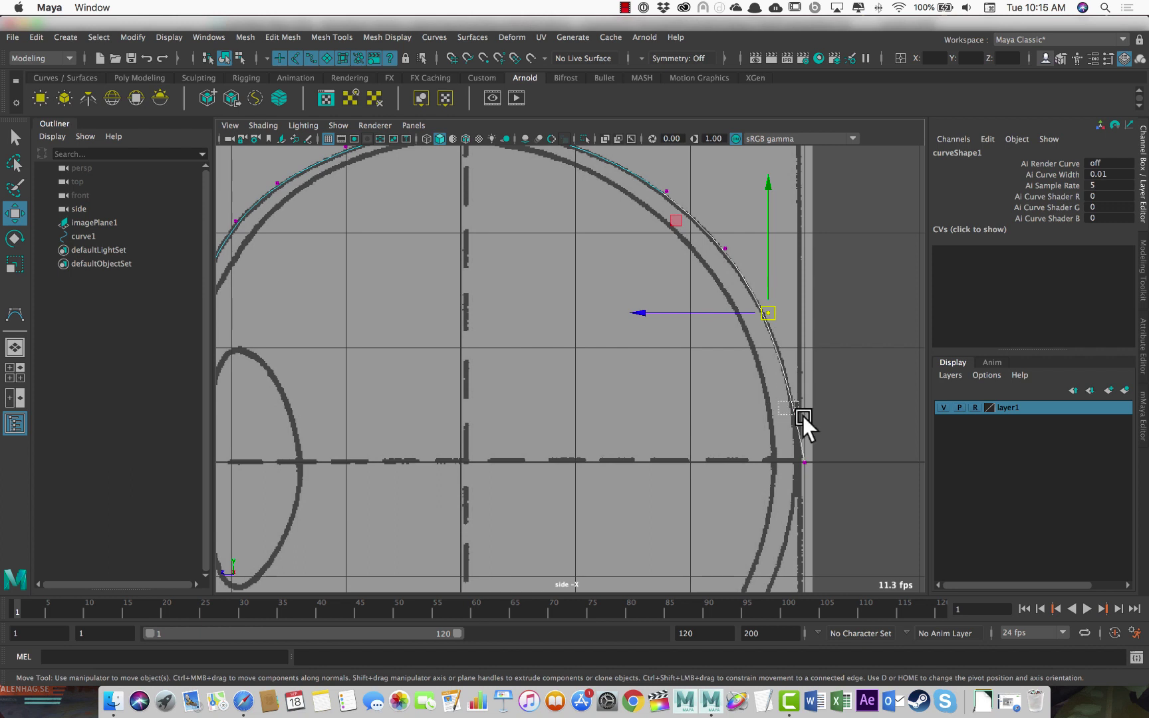
# Align the second-to-last control vertex vertically above the end vertex using grid snapping, and fit both to the eyeball's back outline
pyautogui.moveTo(805, 417); pyautogui.dragTo(806, 415)
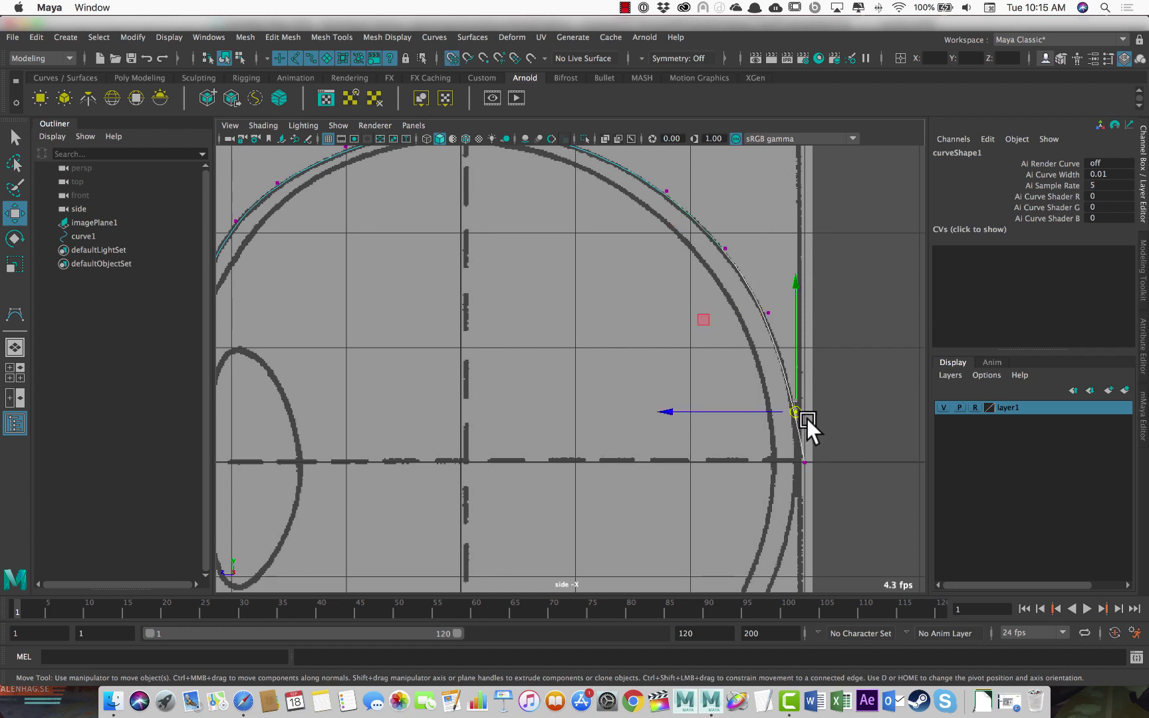
pyautogui.moveTo(807, 418); pyautogui.dragTo(806, 362)
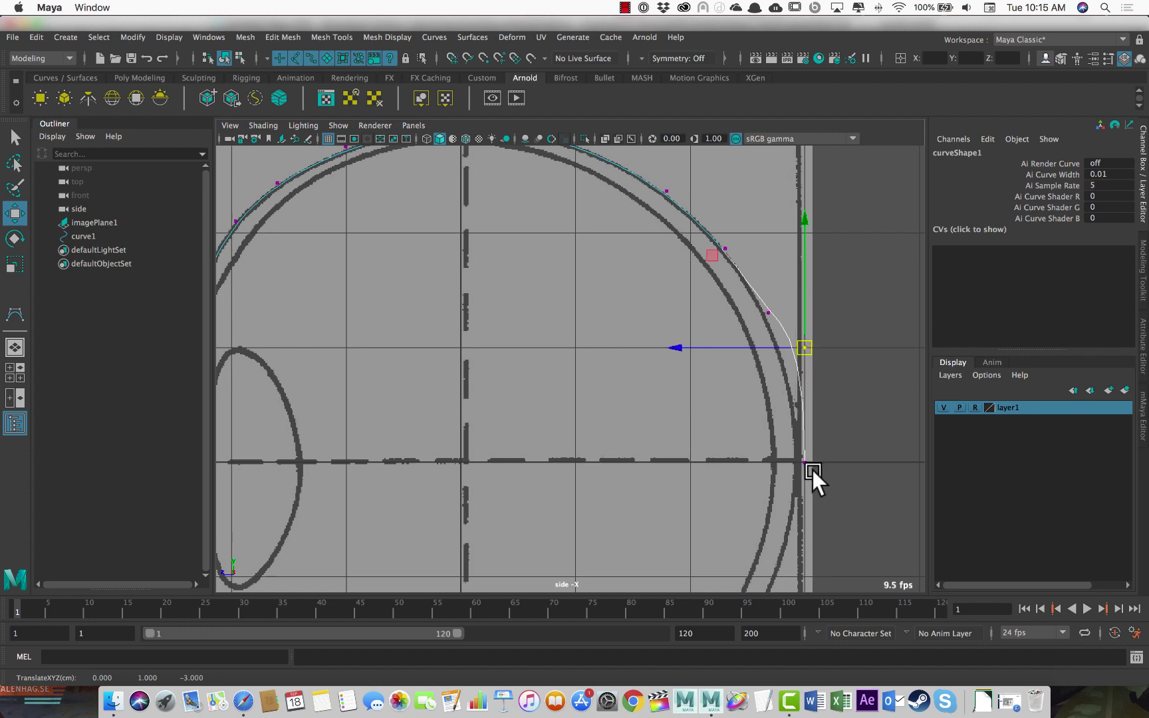
pyautogui.moveTo(831, 372); pyautogui.dragTo(800, 497, button='middle')
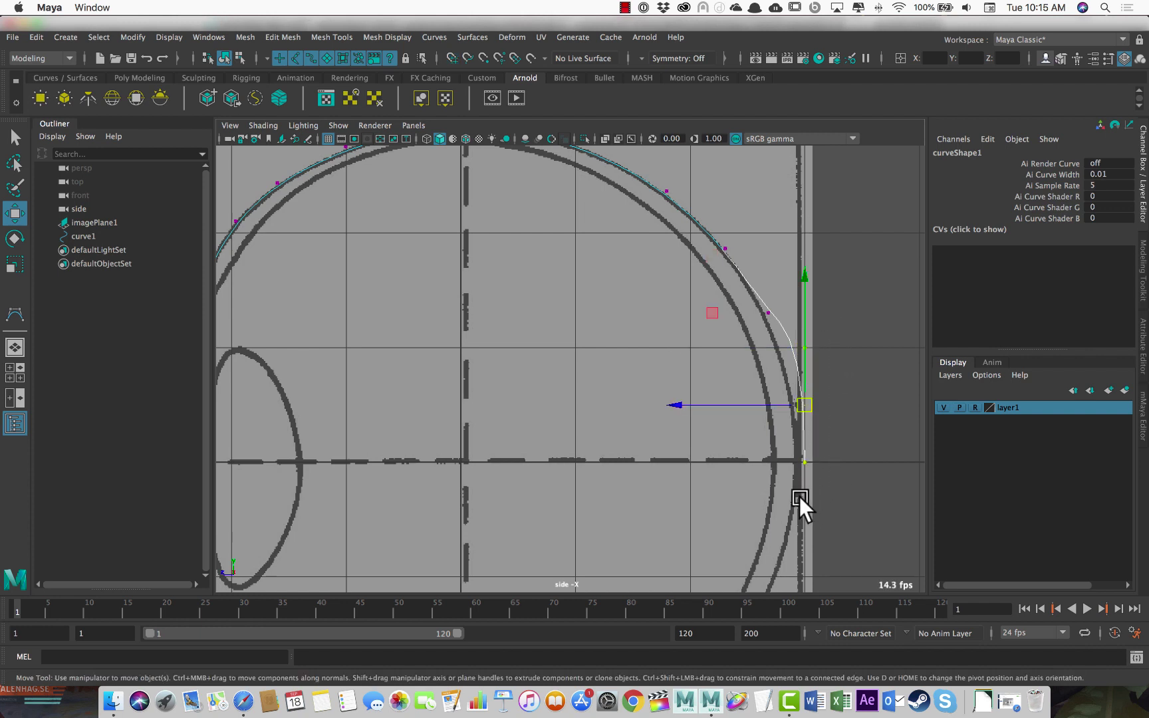
pyautogui.moveTo(765, 401); pyautogui.dragTo(798, 370)
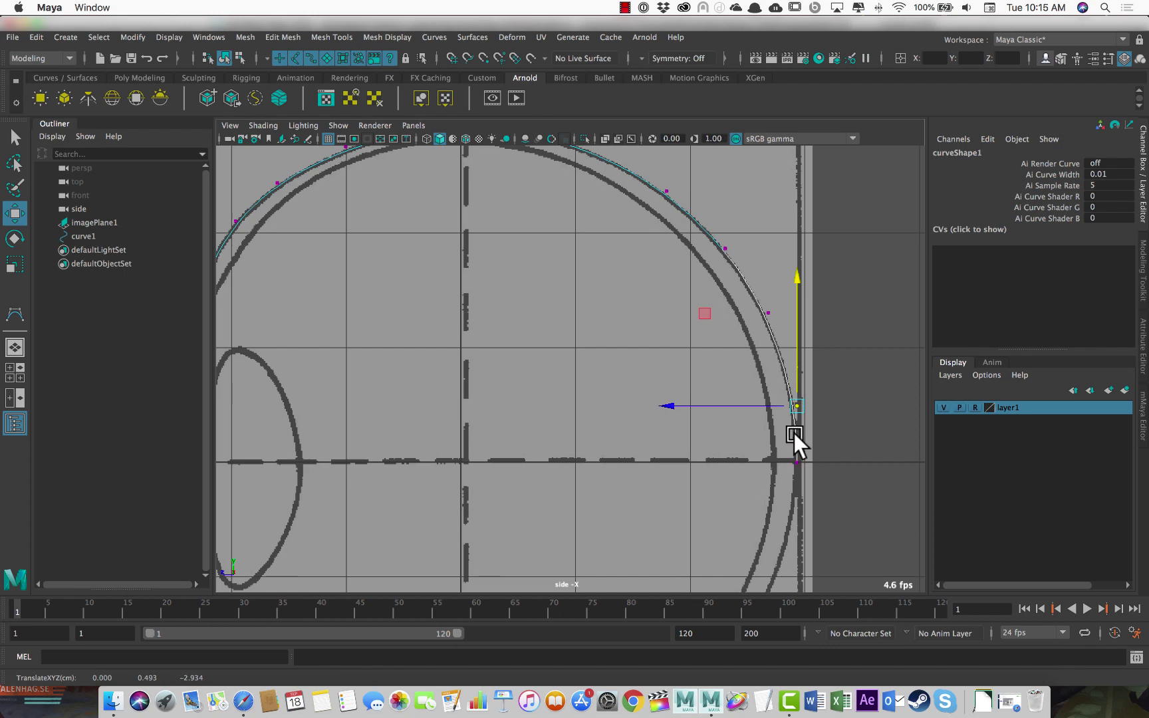
# Hide the reference layer, select the whole curve in the perspective view in object mode, and save the scene
pyautogui.click(943, 407)
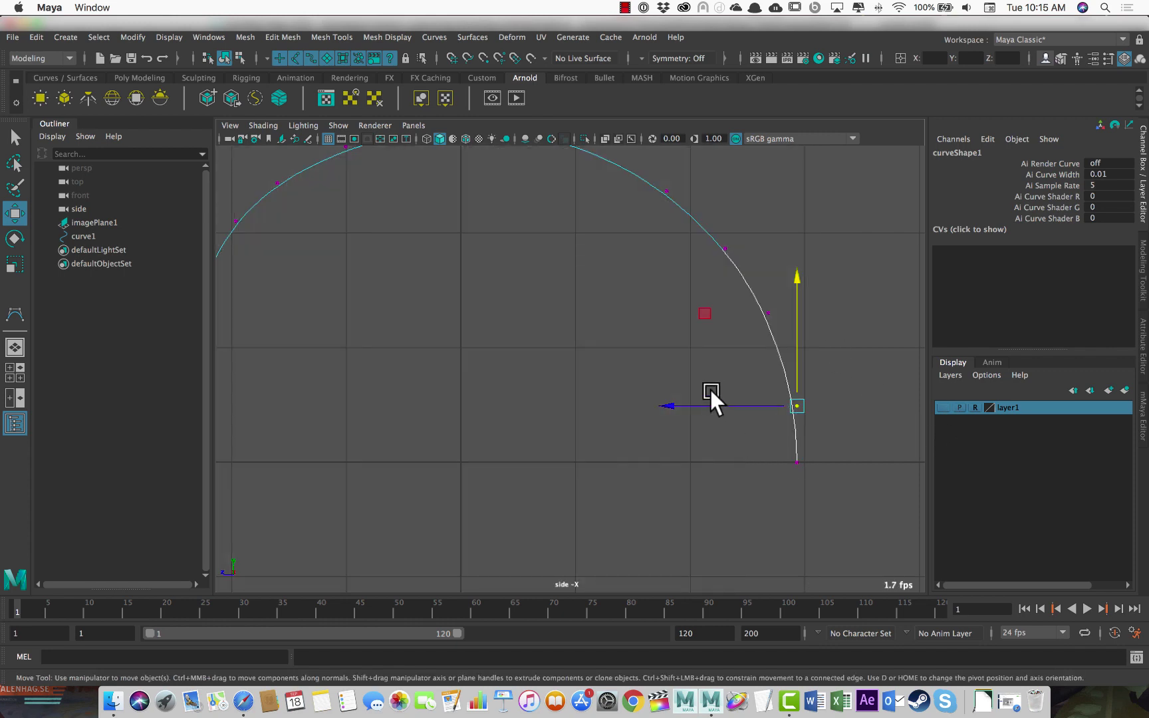
pyautogui.press('space')
pyautogui.press('space')
pyautogui.moveTo(618, 337); pyautogui.dragTo(730, 275, button='right')
pyautogui.keyDown('alt'); pyautogui.moveTo(467, 394); pyautogui.dragTo(551, 384); pyautogui.keyUp('alt')
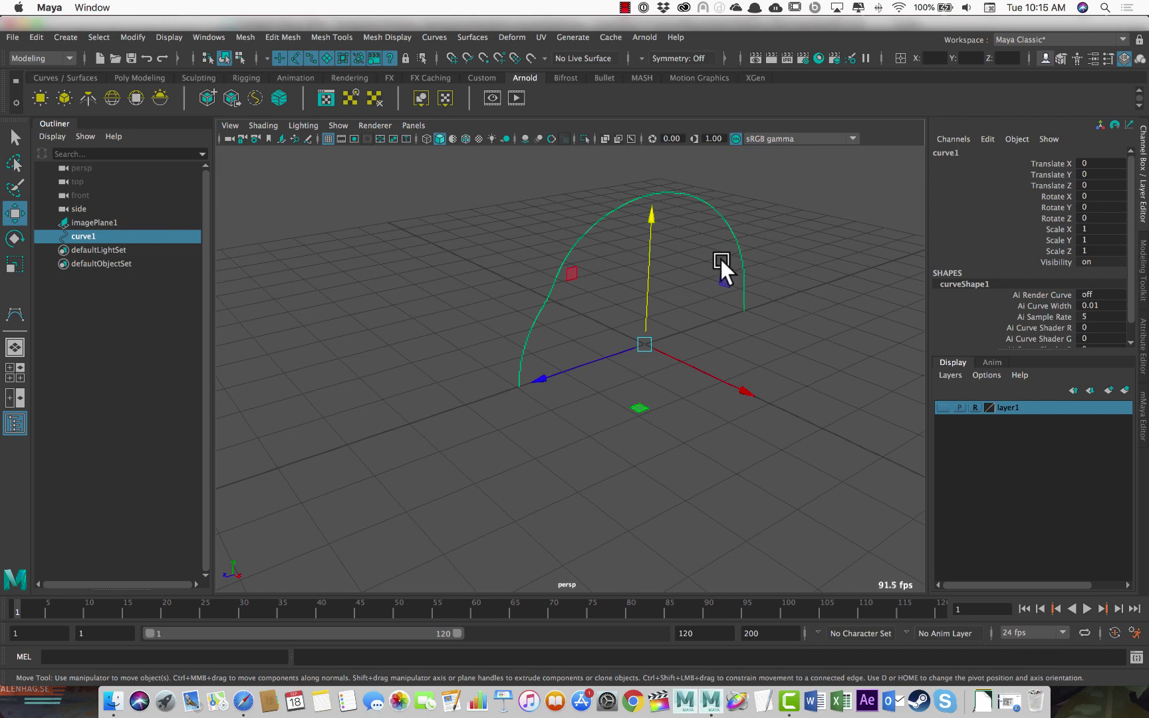
pyautogui.press('super+s')
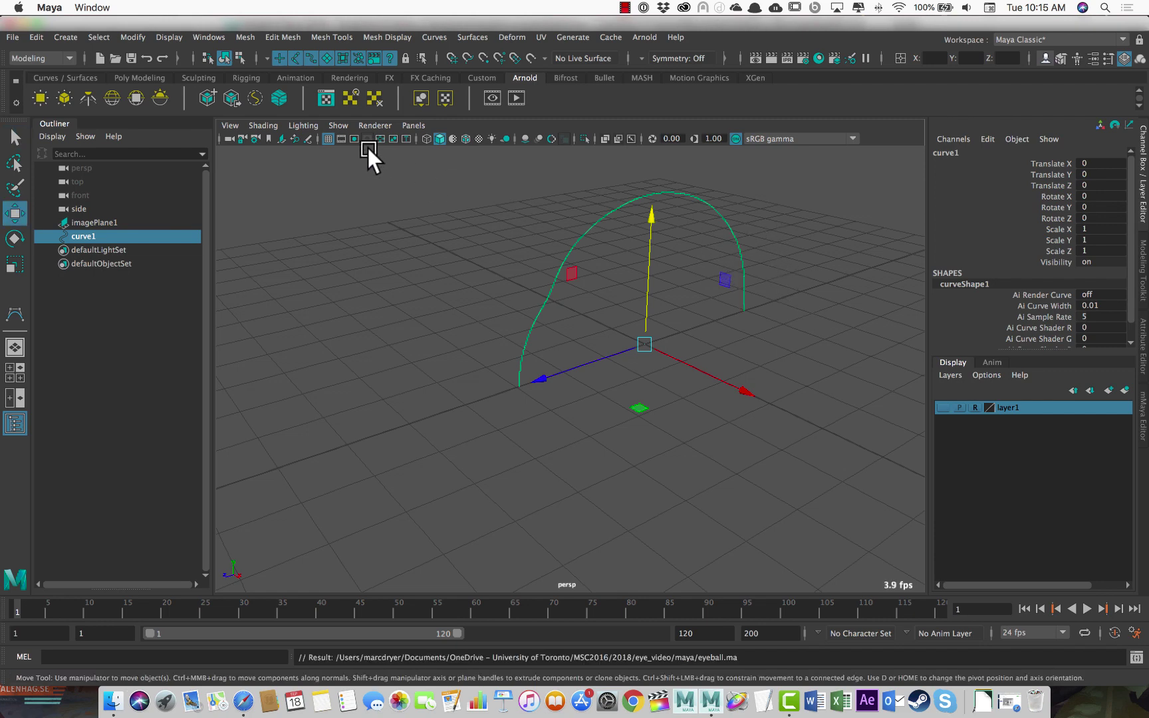
# Open the Revolve options, reset them, and set the axis to Z, 24 segments and Polygons as output geometry
pyautogui.click(479, 37)
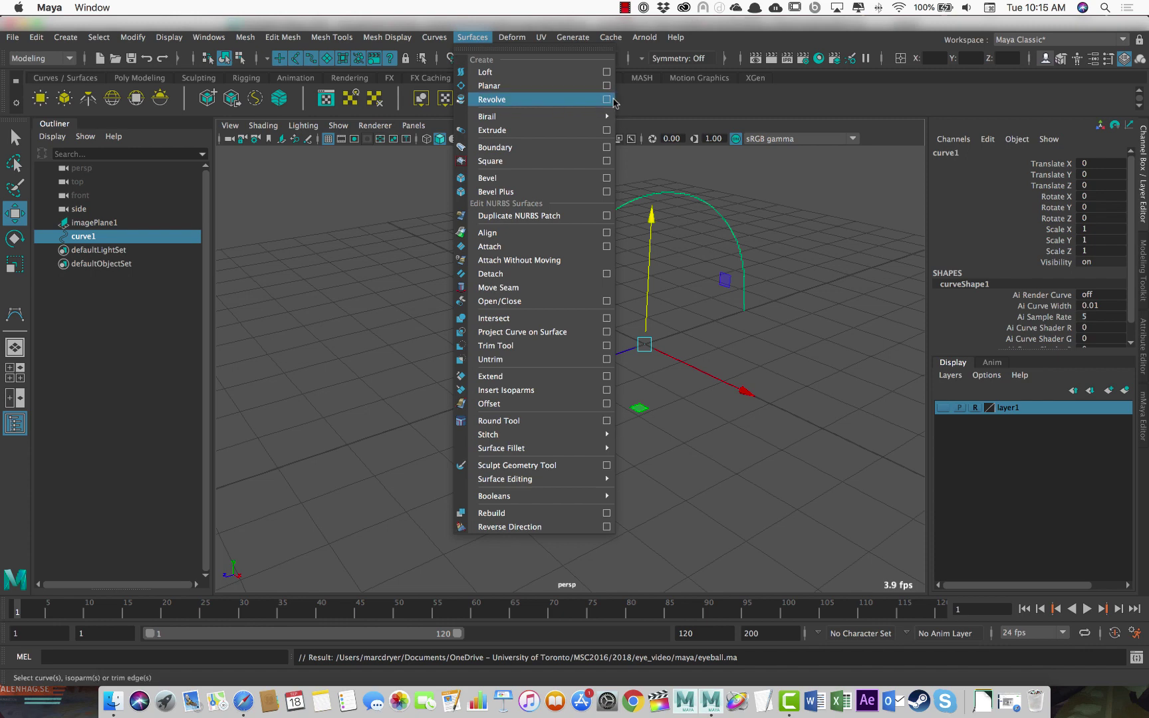
pyautogui.click(607, 99)
pyautogui.moveTo(590, 160); pyautogui.dragTo(331, 81)
pyautogui.click(123, 98)
pyautogui.click(150, 125)
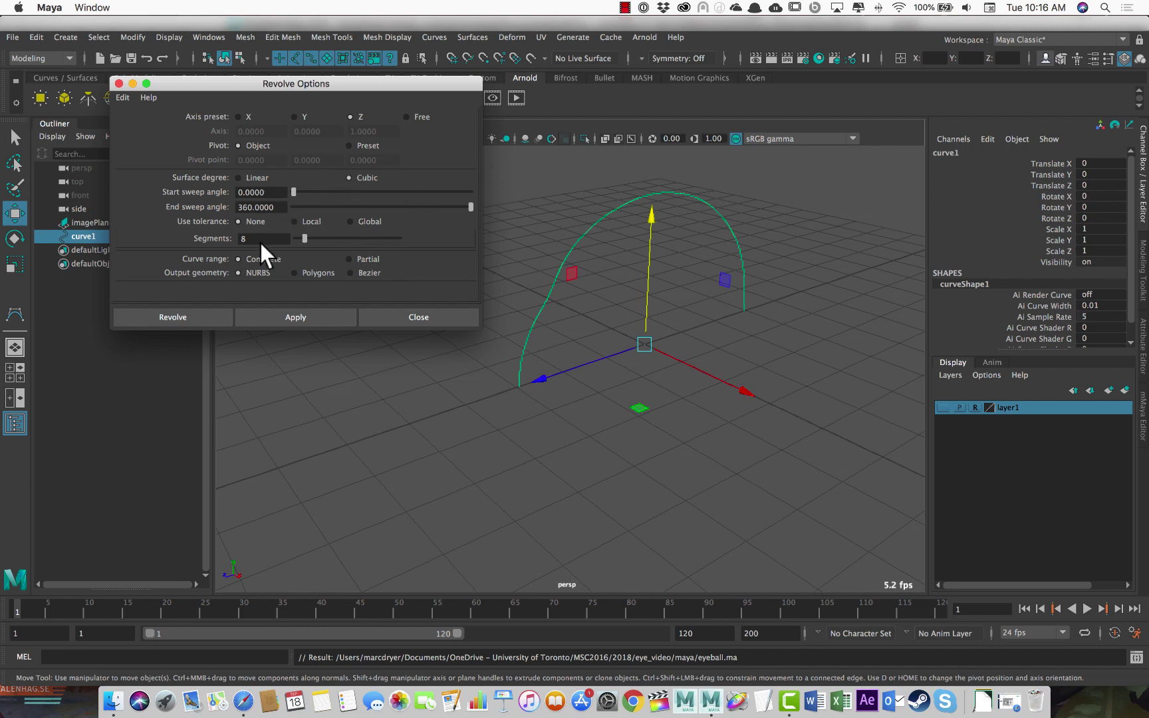
pyautogui.click(228, 238)
pyautogui.click(301, 272)
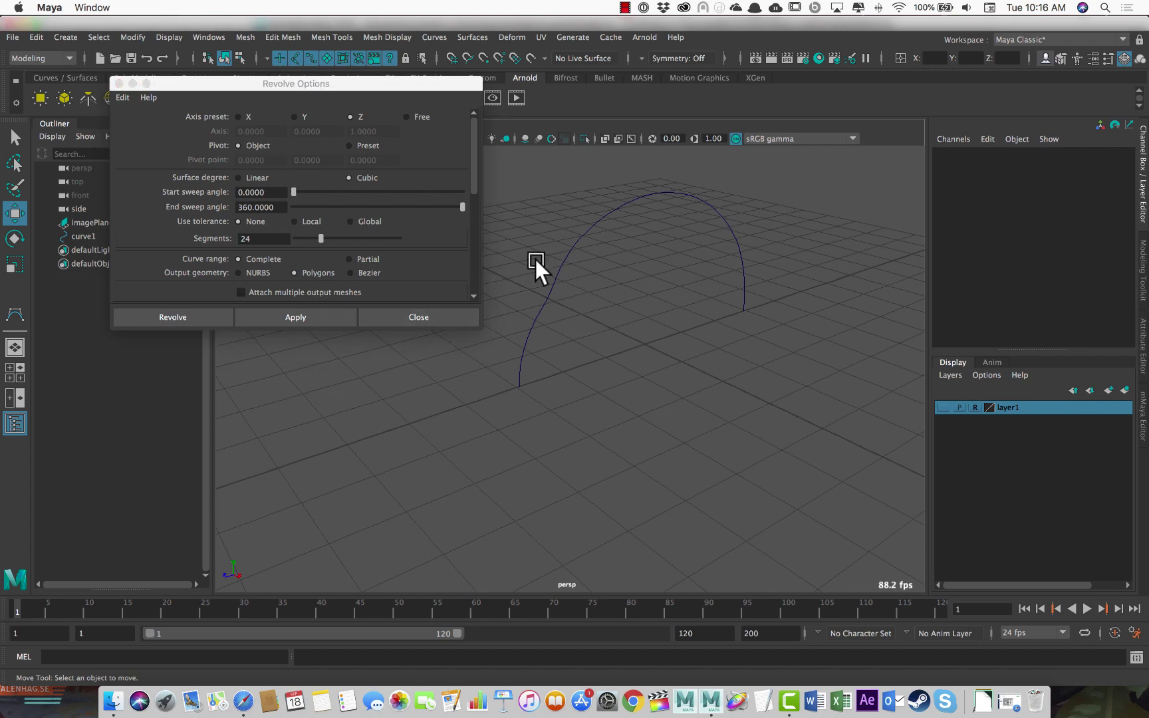
# Set the tessellation method to Control points and revolve the profile curve into the eyeball surface
pyautogui.moveTo(538, 261); pyautogui.dragTo(535, 514)
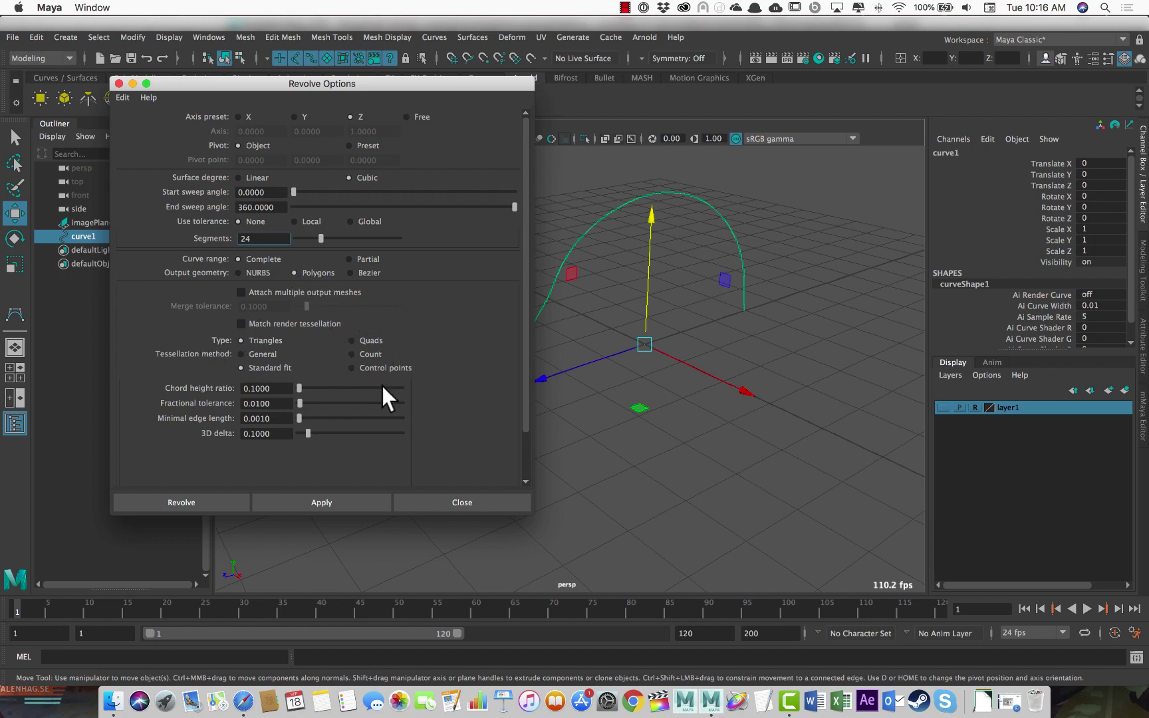
pyautogui.click(353, 368)
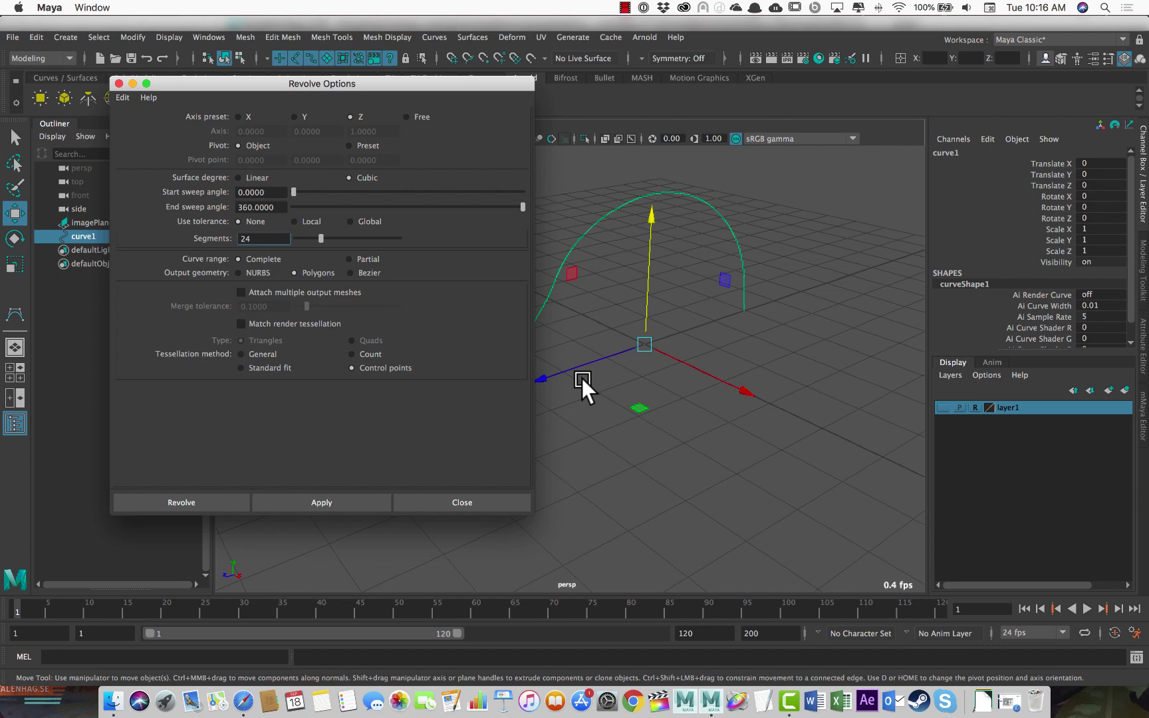
pyautogui.moveTo(282, 81); pyautogui.dragTo(208, 75)
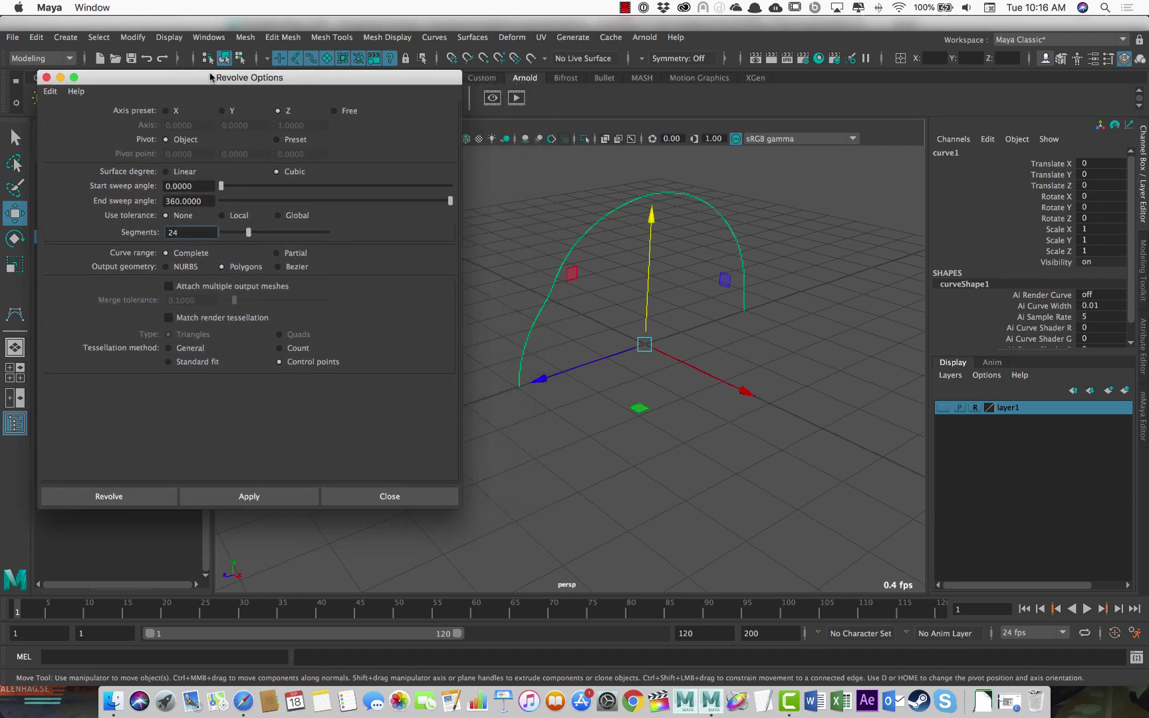
pyautogui.click(129, 496)
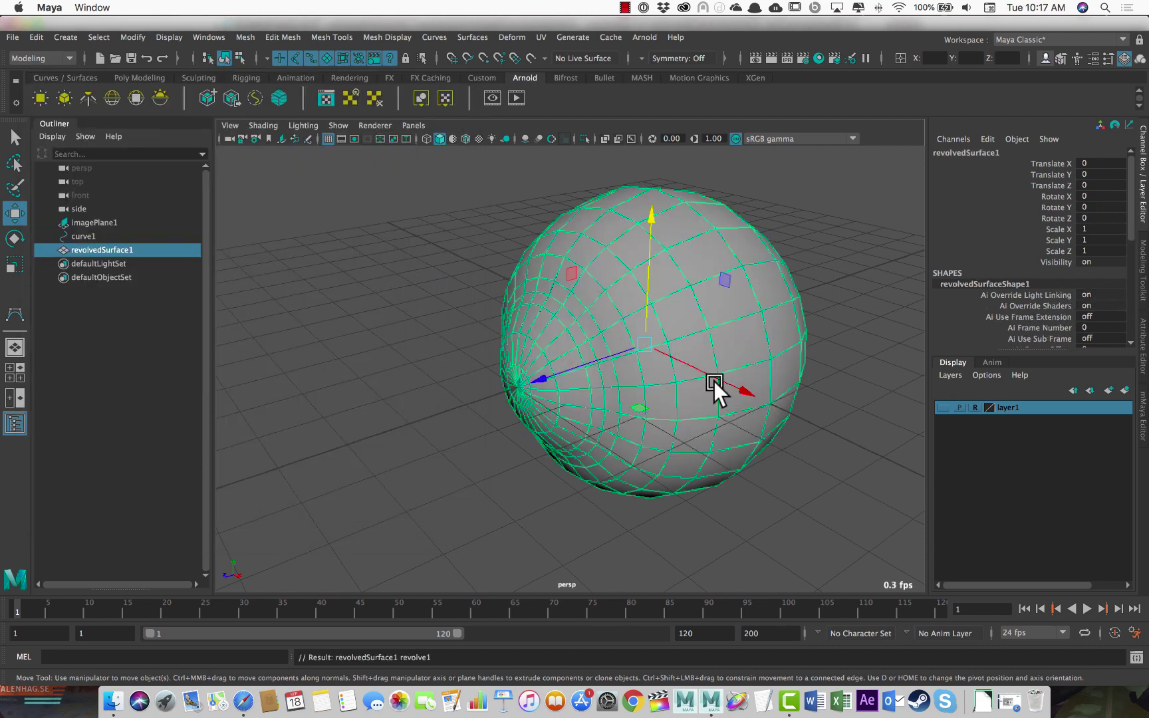
# Show the reference layer and compare the revolved surface with the eye outline in wireframe in the side view, ending back in perspective
pyautogui.press('space')
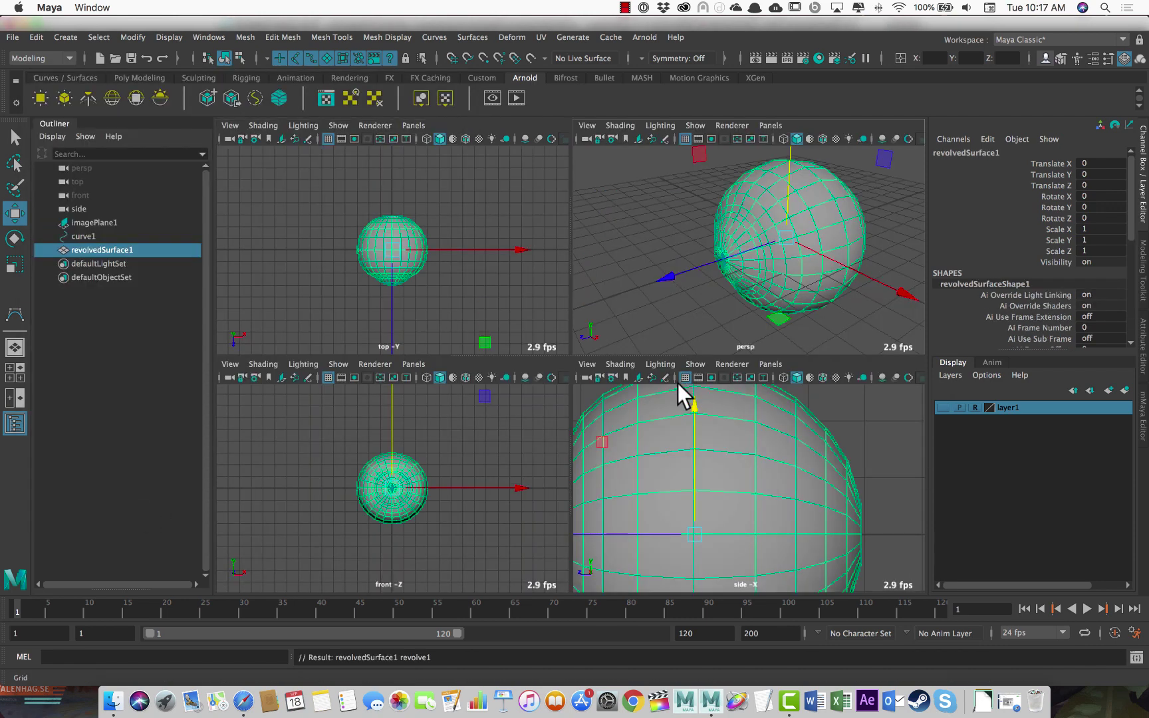
pyautogui.press('space')
pyautogui.press('4')
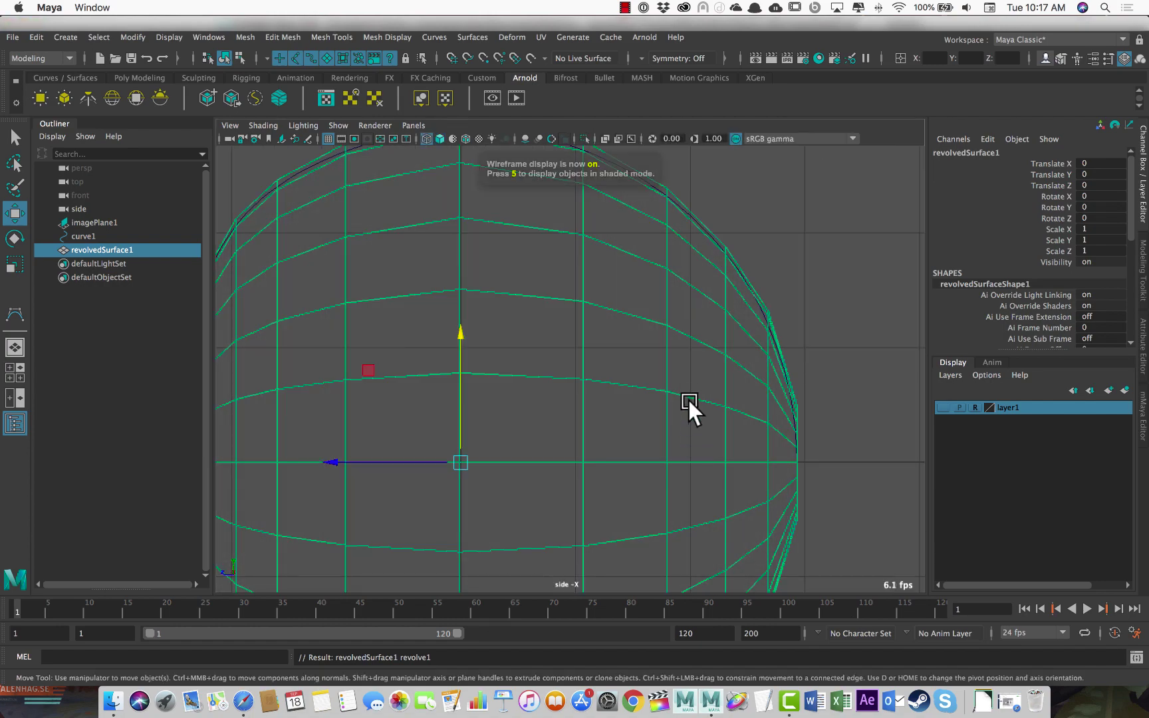
pyautogui.keyDown('alt'); pyautogui.moveTo(691, 396); pyautogui.dragTo(781, 398, button='middle'); pyautogui.keyUp('alt')
pyautogui.click(943, 407)
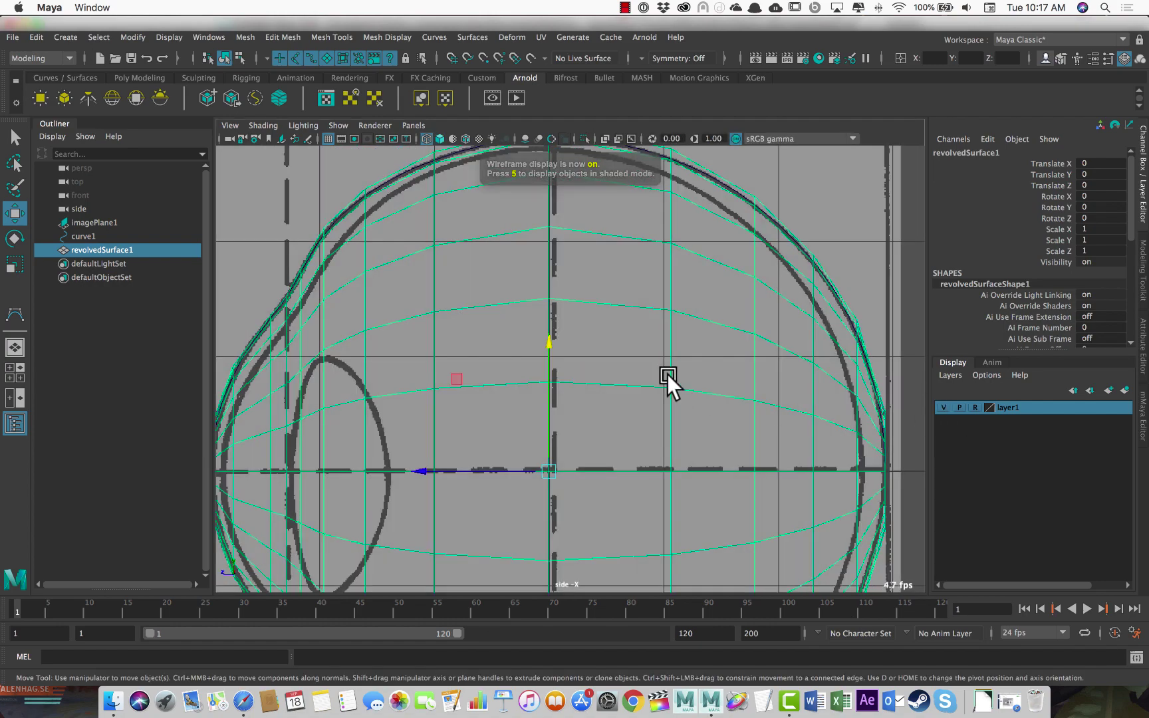
pyautogui.keyDown('alt'); pyautogui.moveTo(667, 380); pyautogui.dragTo(698, 411, button='middle'); pyautogui.keyUp('alt')
pyautogui.press('3')
pyautogui.keyDown('alt'); pyautogui.moveTo(857, 461); pyautogui.dragTo(842, 326, button='middle'); pyautogui.keyUp('alt')
pyautogui.keyDown('alt'); pyautogui.moveTo(686, 505); pyautogui.dragTo(796, 471, button='right'); pyautogui.keyUp('alt')
pyautogui.press('space')
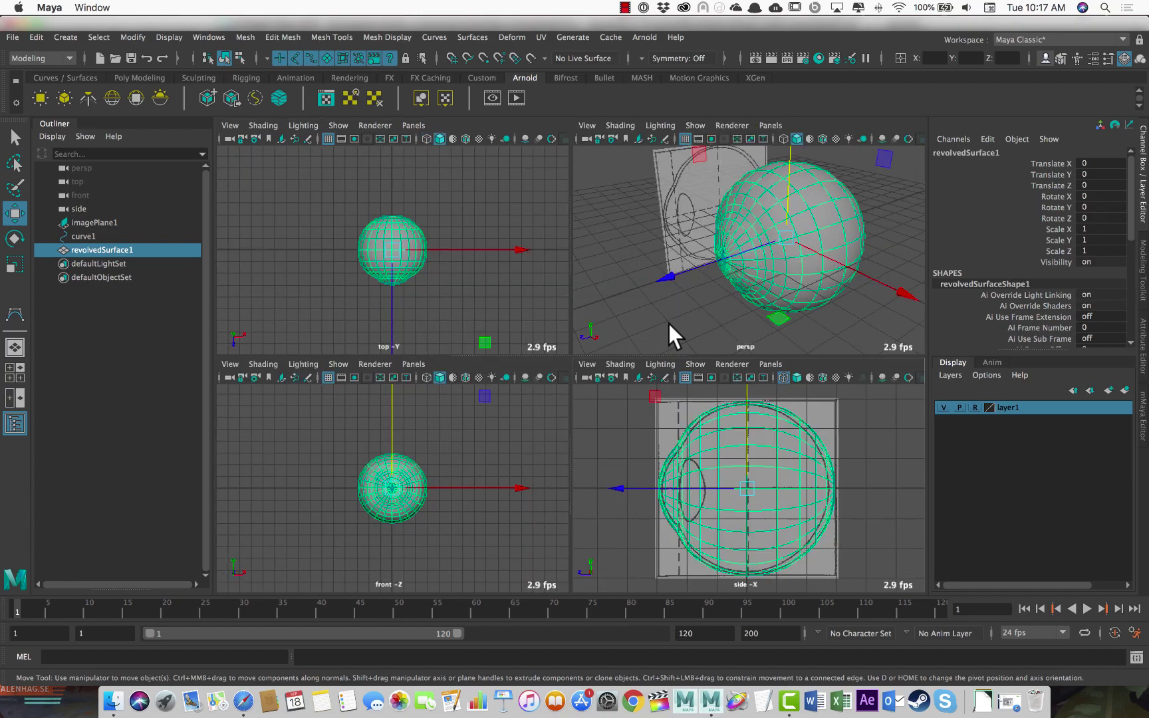
pyautogui.press('space')
pyautogui.keyDown('alt'); pyautogui.moveTo(578, 313); pyautogui.dragTo(597, 293); pyautogui.keyUp('alt')
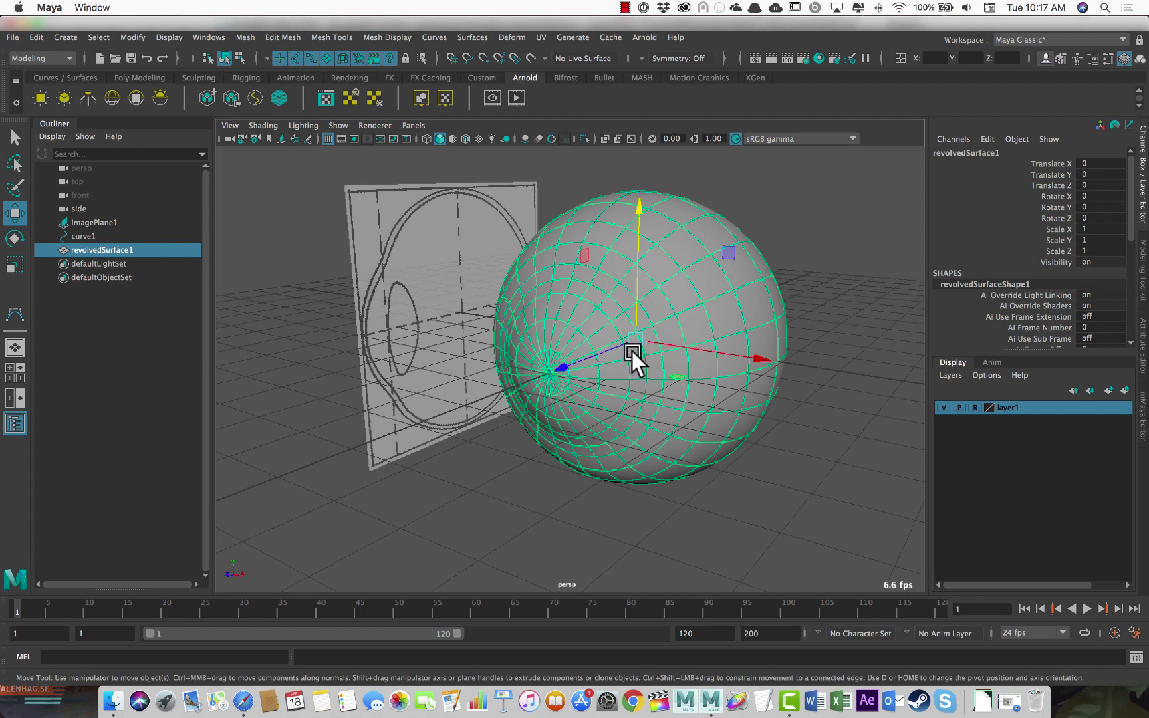
# Try 8 sections on the eyeball's revolve history and set it back to 24
pyautogui.scroll(-6, 1011, 285)
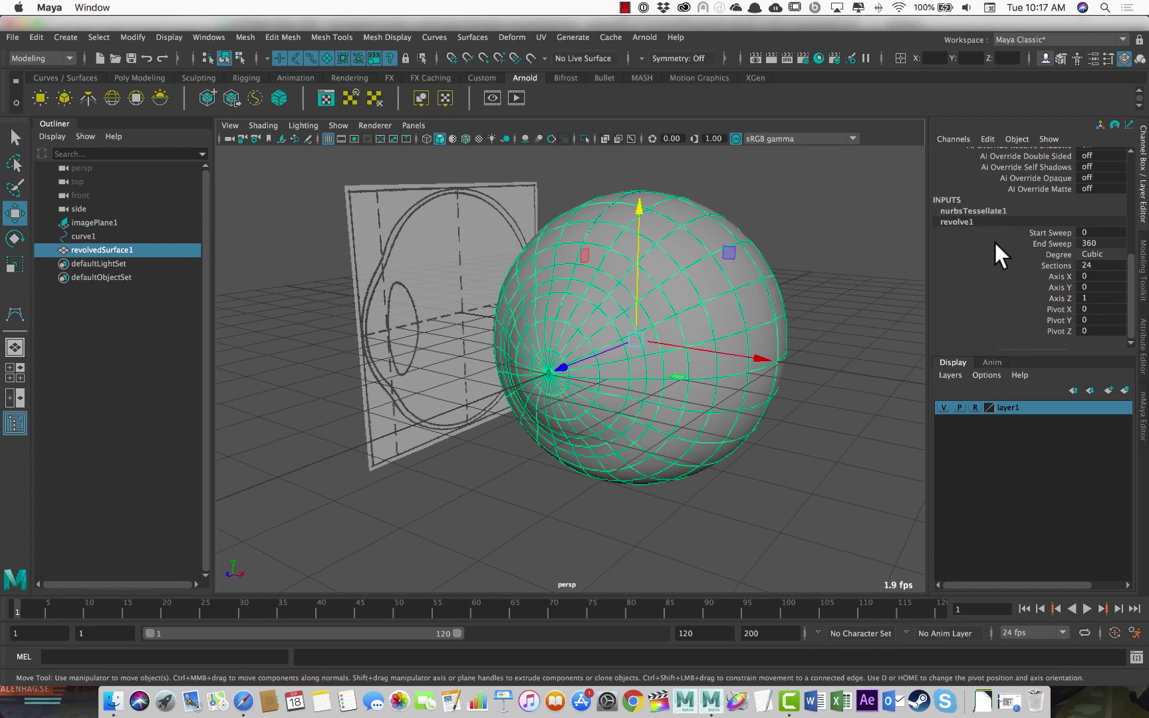
pyautogui.doubleClick(1097, 266)
pyautogui.write('8')
pyautogui.press('Return')
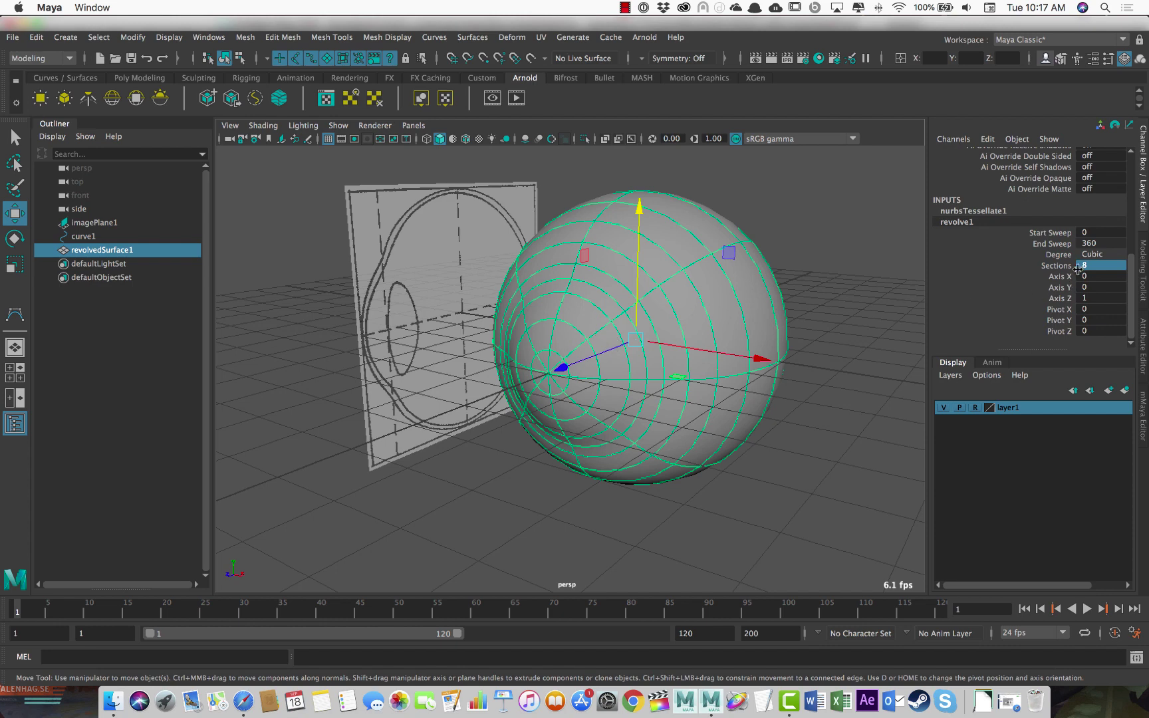
pyautogui.click(1091, 266)
pyautogui.write('24')
pyautogui.press('Return')
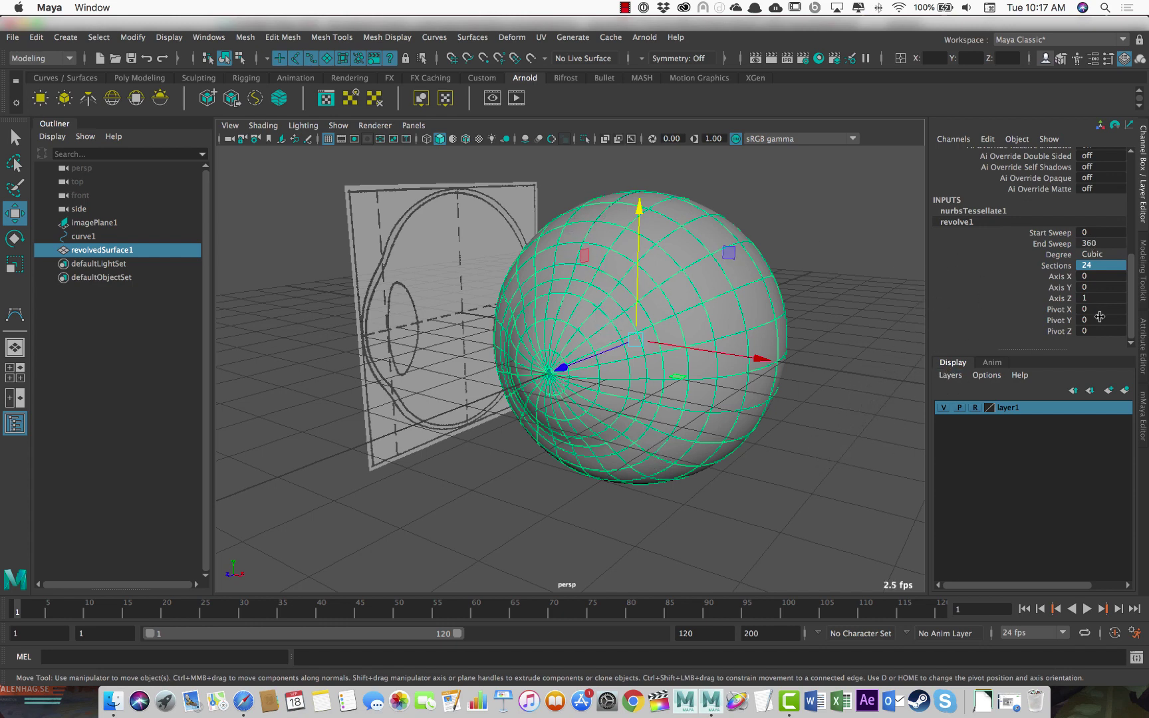
# Set the revolve's end sweep to 180 and its sections to 12 to try a half eyeball
pyautogui.doubleClick(1101, 243)
pyautogui.write('180')
pyautogui.press('Return')
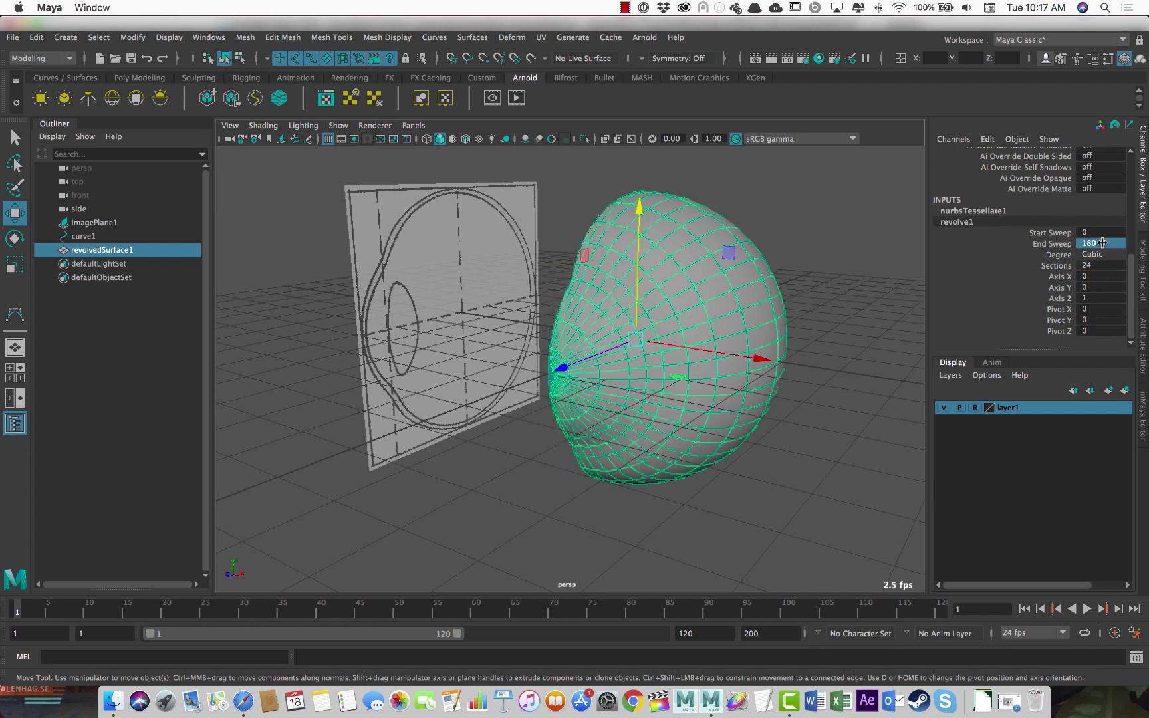
pyautogui.keyDown('alt'); pyautogui.moveTo(764, 244); pyautogui.dragTo(738, 229); pyautogui.keyUp('alt')
pyautogui.doubleClick(1101, 265)
pyautogui.write('12')
pyautogui.press('Return')
# Restore the revolve to 24 sections and an end sweep of 360
pyautogui.doubleClick(1102, 266)
pyautogui.write('24')
pyautogui.press('Return')
pyautogui.doubleClick(1111, 244)
pyautogui.write('360')
pyautogui.press('Return')
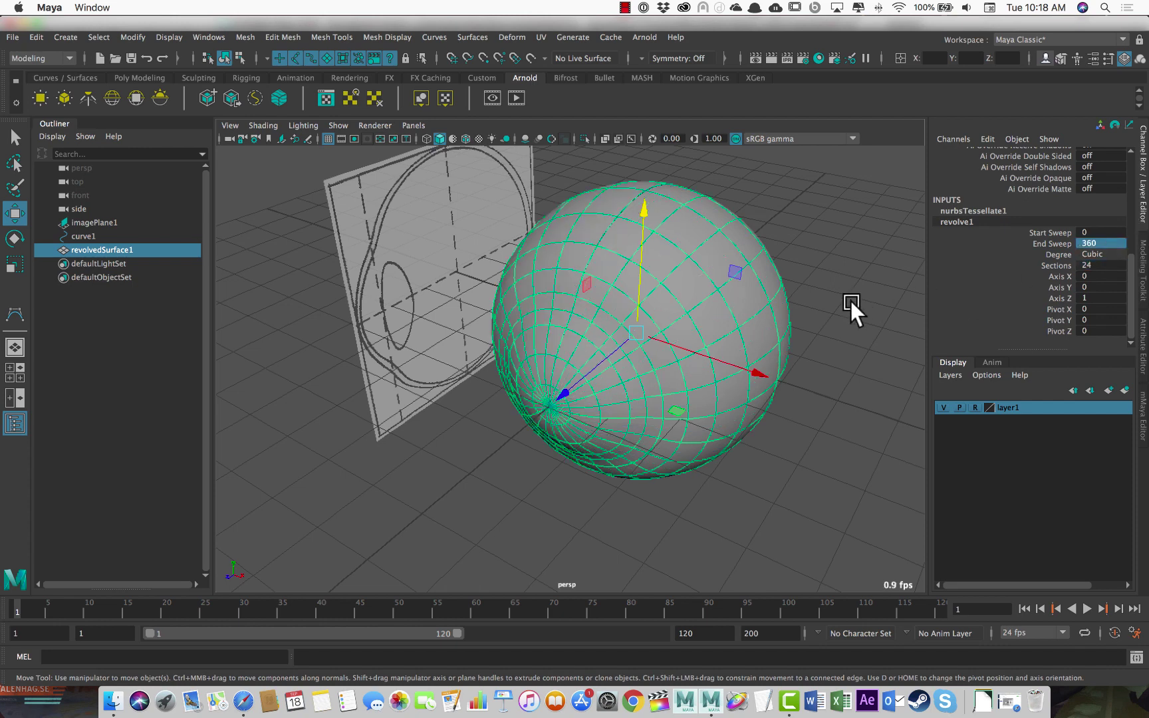
# Select the profile curve and examine it against the revolved surface in wireframe display
pyautogui.keyDown('alt'); pyautogui.moveTo(759, 287); pyautogui.dragTo(721, 245); pyautogui.keyUp('alt')
pyautogui.click(709, 270)
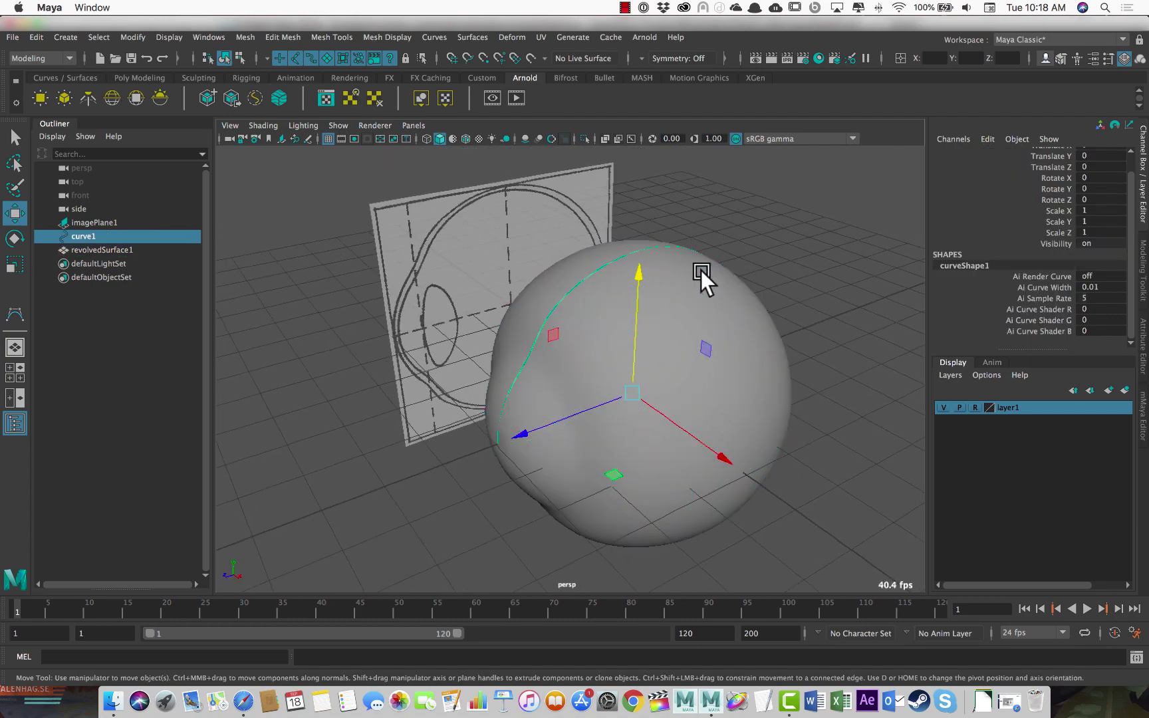
pyautogui.press('4')
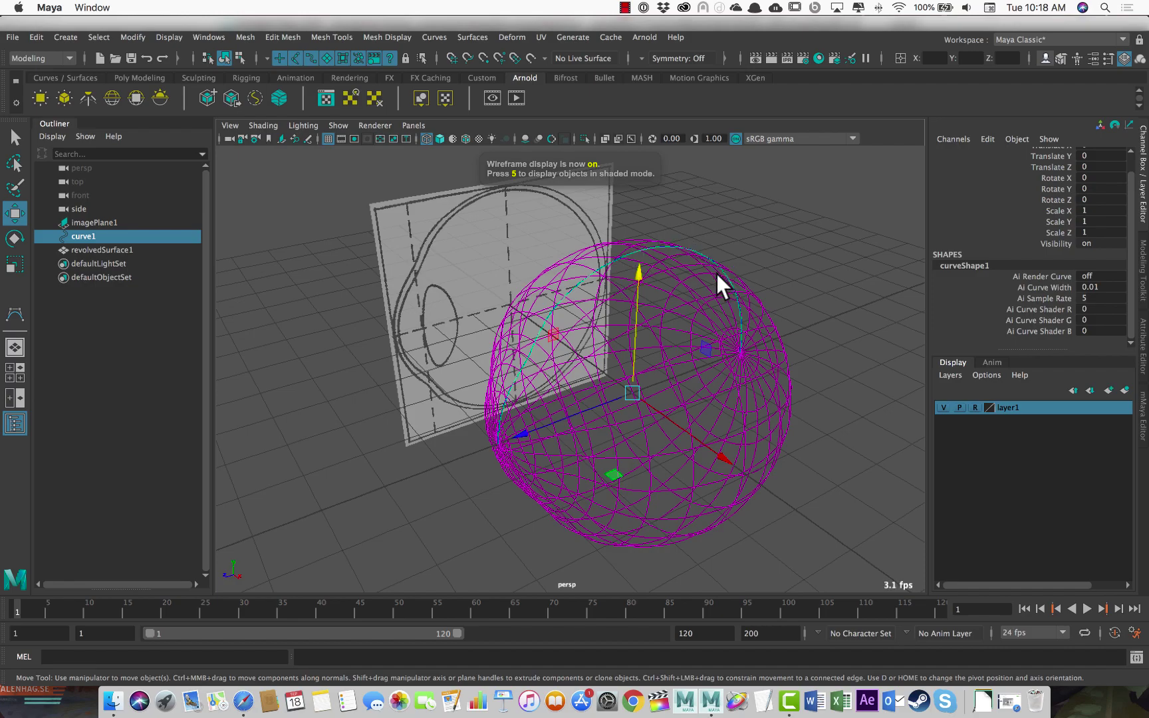
pyautogui.moveTo(715, 270)
pyautogui.keyDown('alt'); pyautogui.mouseDown()
pyautogui.moveTo(797, 254)
pyautogui.moveTo(697, 256)
pyautogui.moveTo(726, 252)
pyautogui.mouseUp(); pyautogui.keyUp('alt')
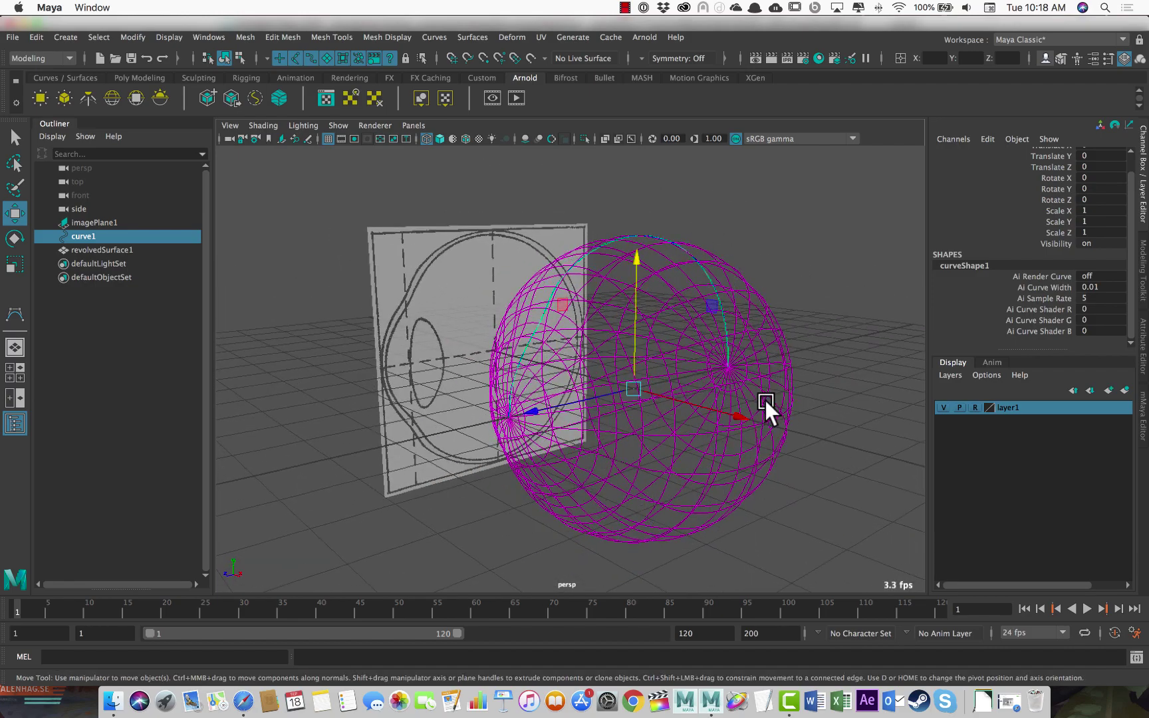
pyautogui.keyDown('alt'); pyautogui.moveTo(765, 401); pyautogui.dragTo(692, 300); pyautogui.keyUp('alt')
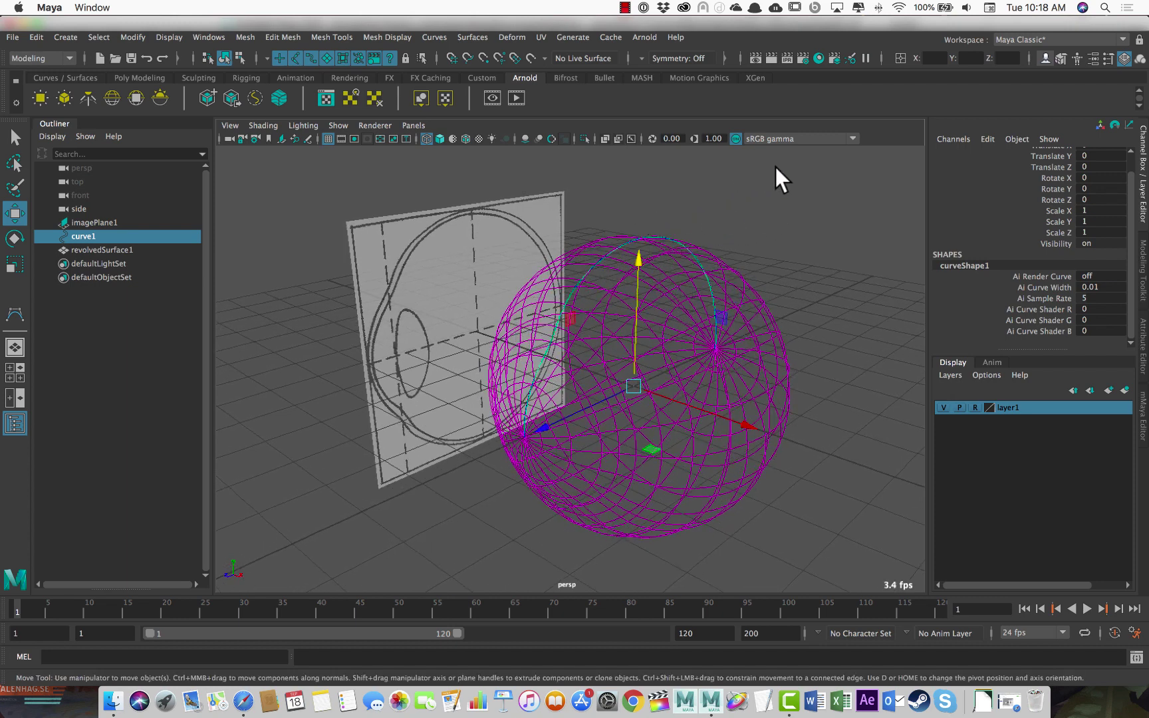
# Try moving the control vertex at the top of the profile curve in shaded display, and undo the edit
pyautogui.press('Down')
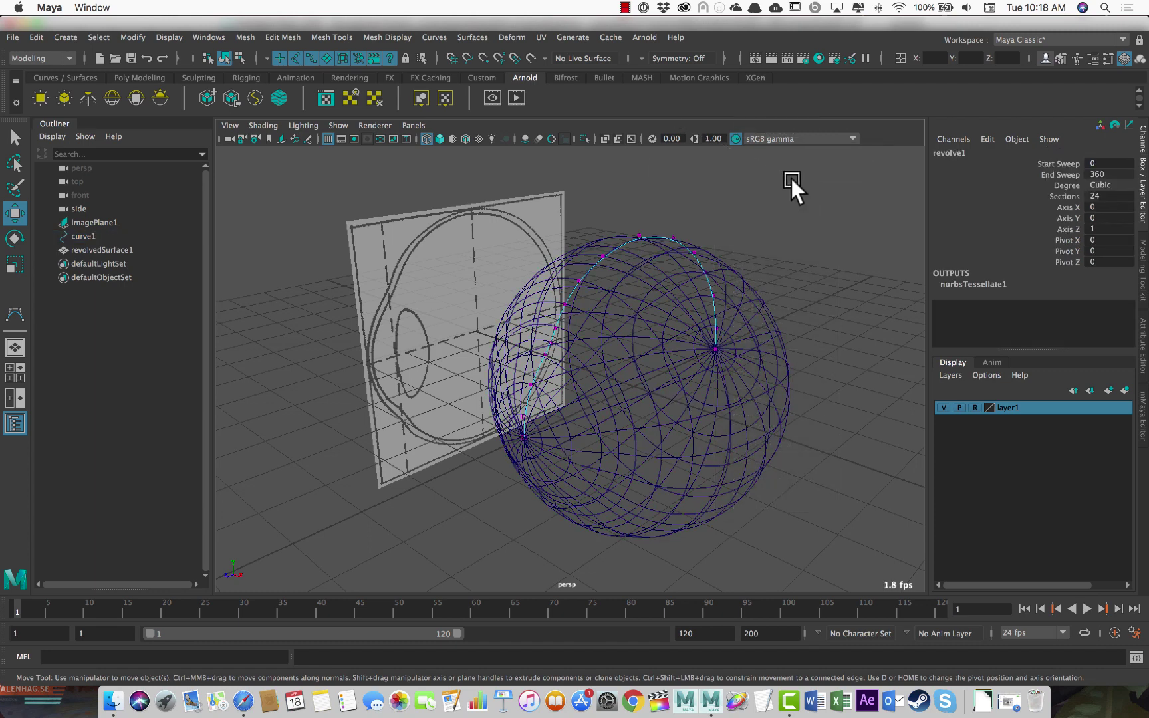
pyautogui.moveTo(792, 180); pyautogui.dragTo(634, 200, button='right')
pyautogui.click(640, 232)
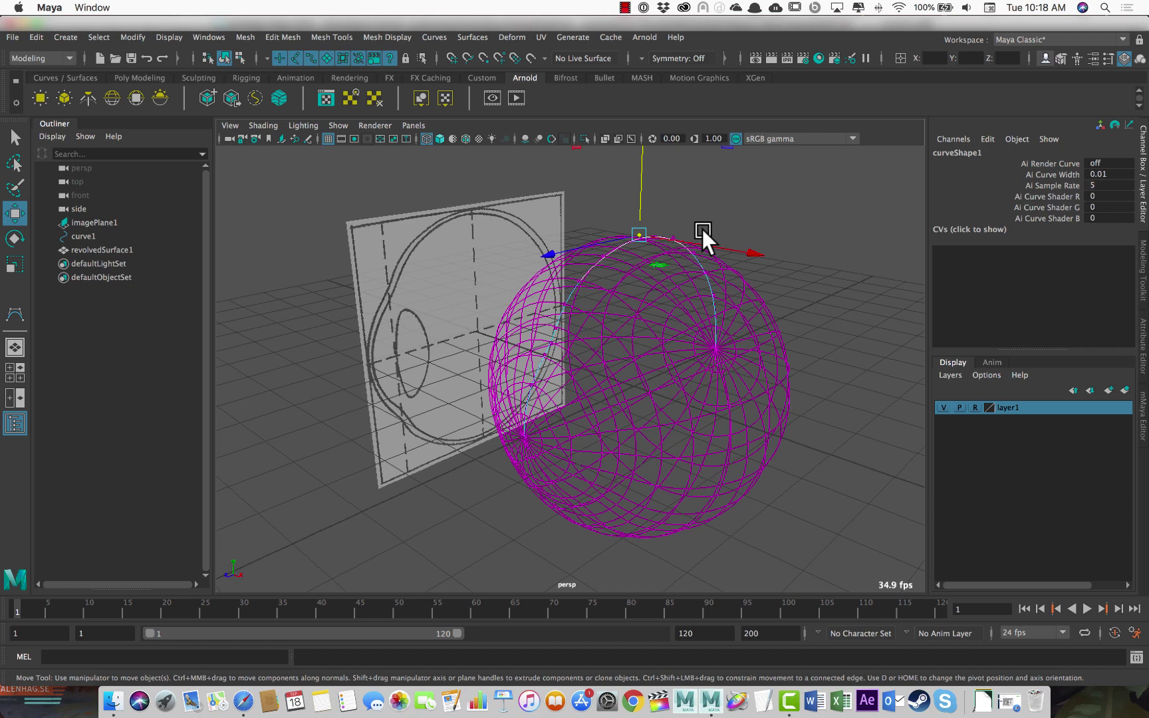
pyautogui.press('5')
pyautogui.moveTo(641, 223)
pyautogui.mouseDown()
pyautogui.moveTo(642, 177)
pyautogui.moveTo(641, 200)
pyautogui.moveTo(626, 185)
pyautogui.moveTo(742, 224)
pyautogui.mouseUp()
pyautogui.press('super+z')
pyautogui.press('super+z')
# Return to object mode with the whole profile curve selected and open the Rebuild Curve options
pyautogui.moveTo(742, 224); pyautogui.dragTo(897, 167, button='right')
pyautogui.click(610, 251)
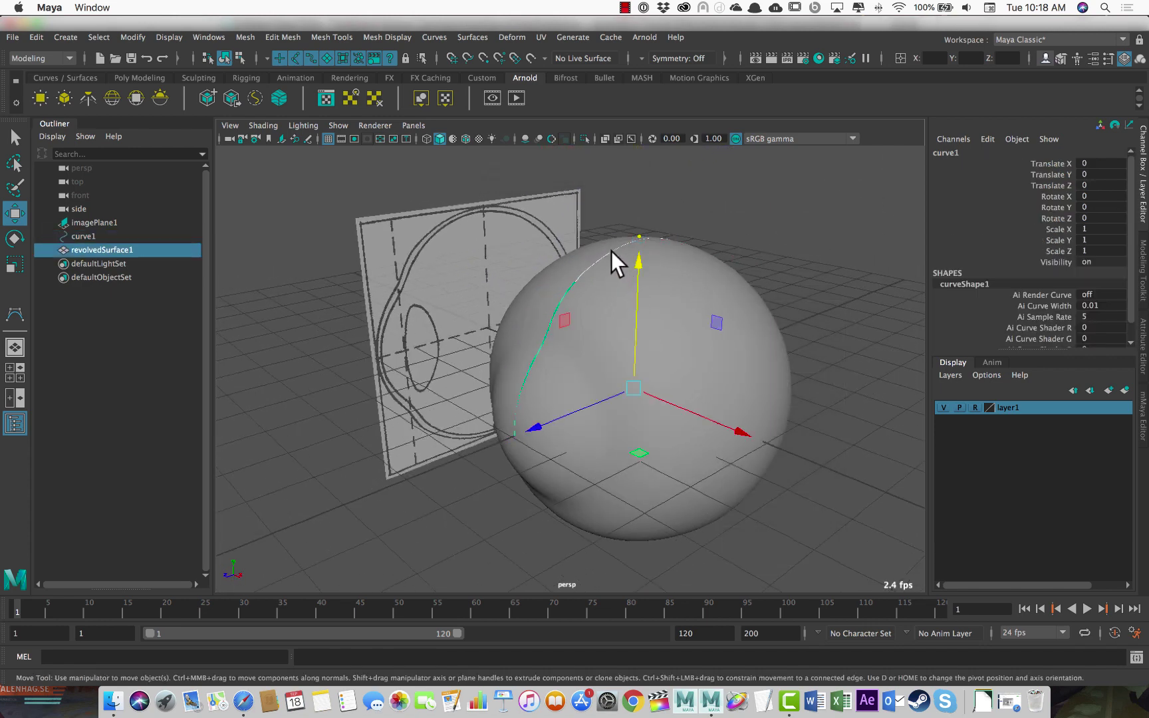
pyautogui.press('super+z')
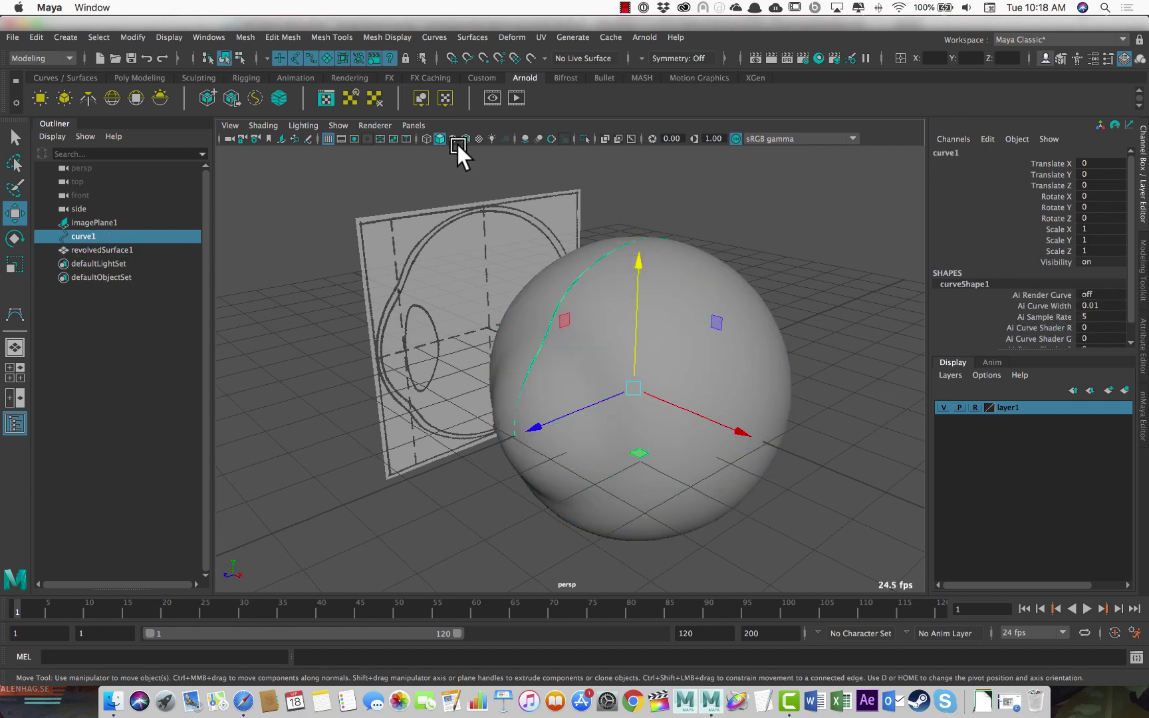
pyautogui.click(443, 36)
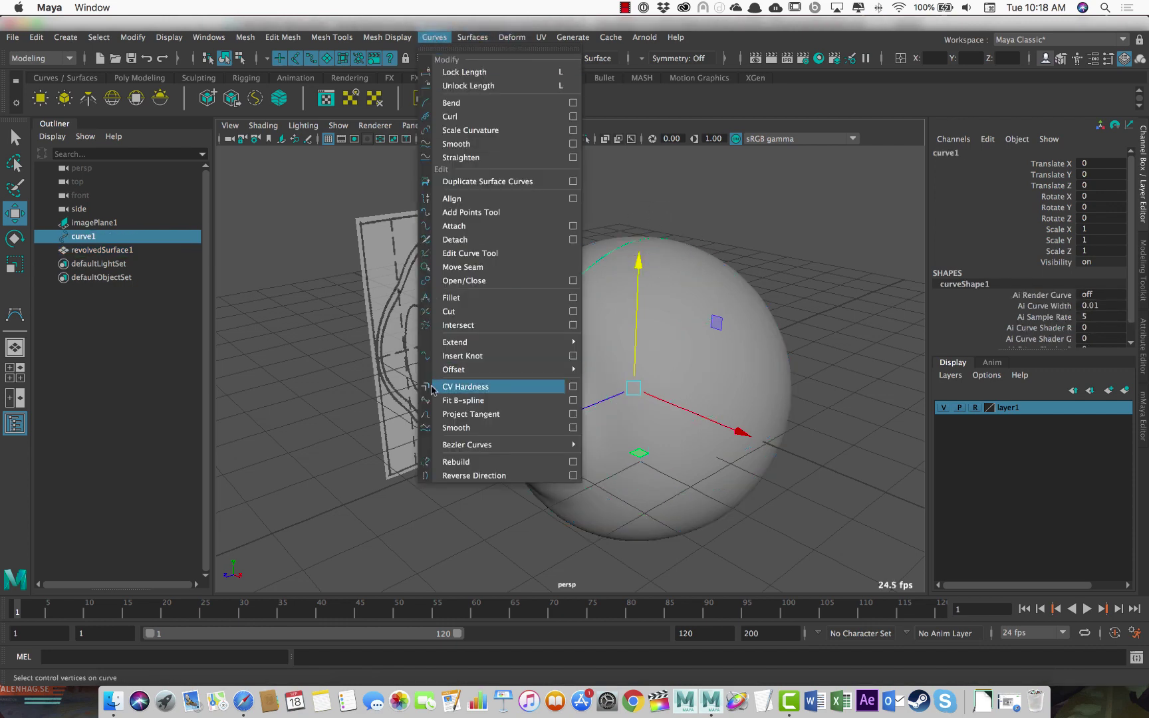
pyautogui.click(573, 463)
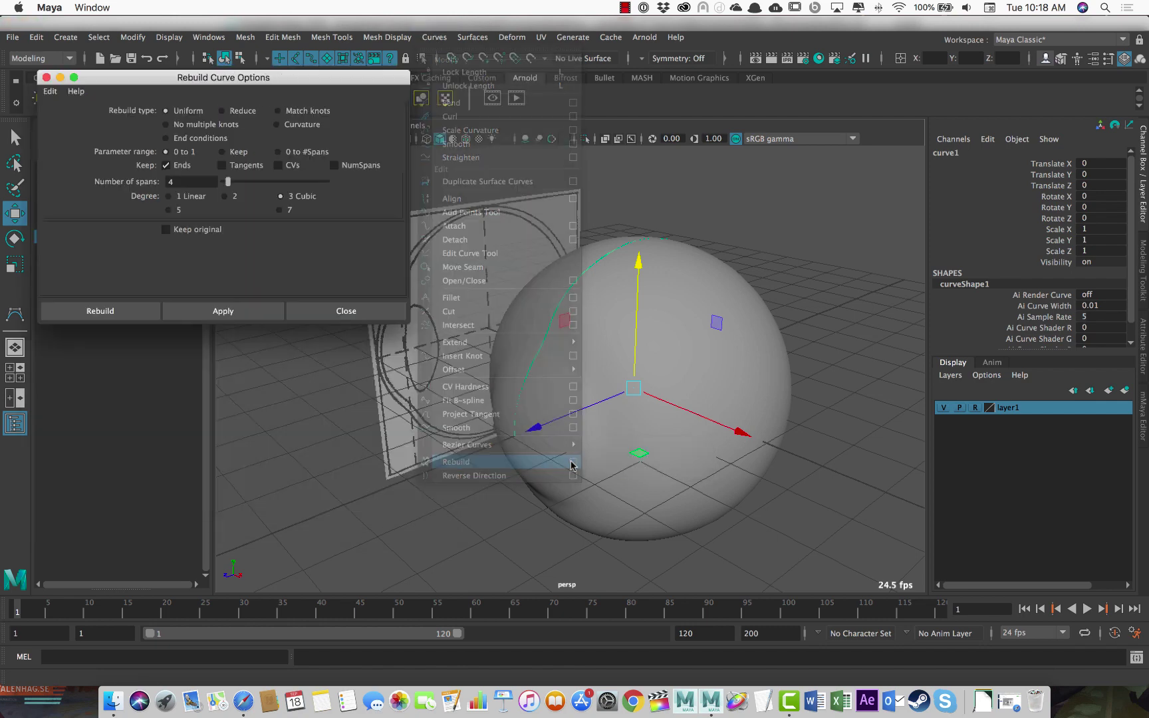
pyautogui.moveTo(237, 83); pyautogui.dragTo(246, 210)
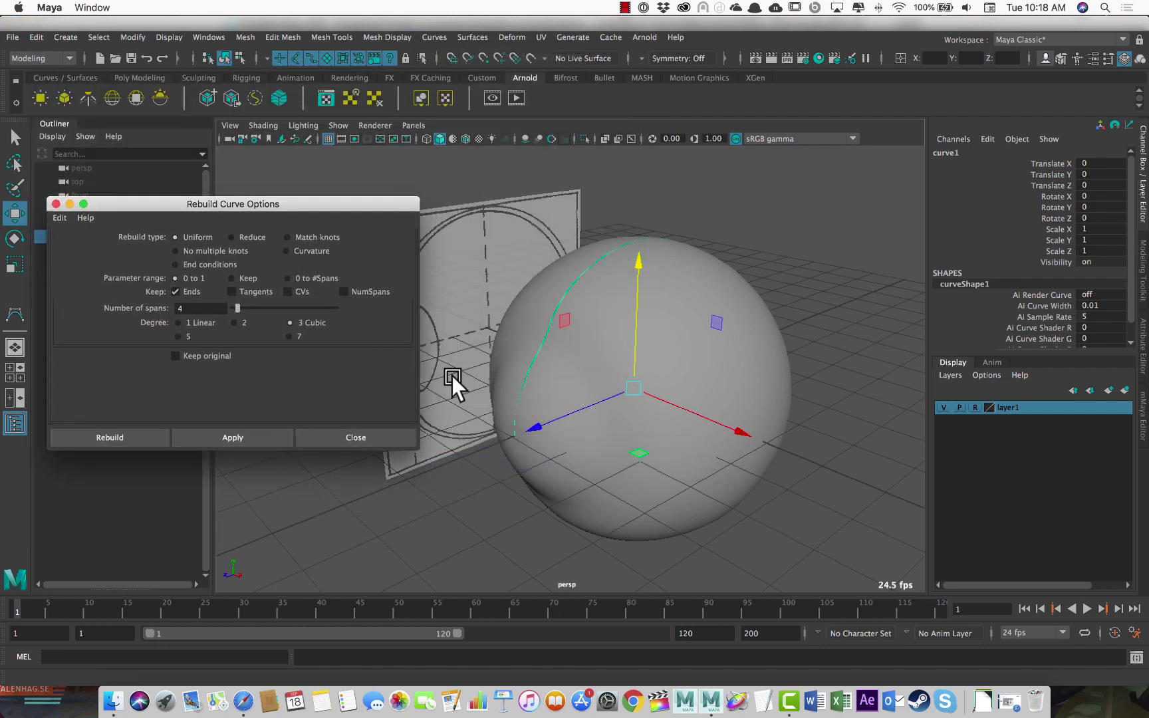
# Reselect the profile curve and turn on wireframe-on-shaded display in the perspective view
pyautogui.click(691, 326)
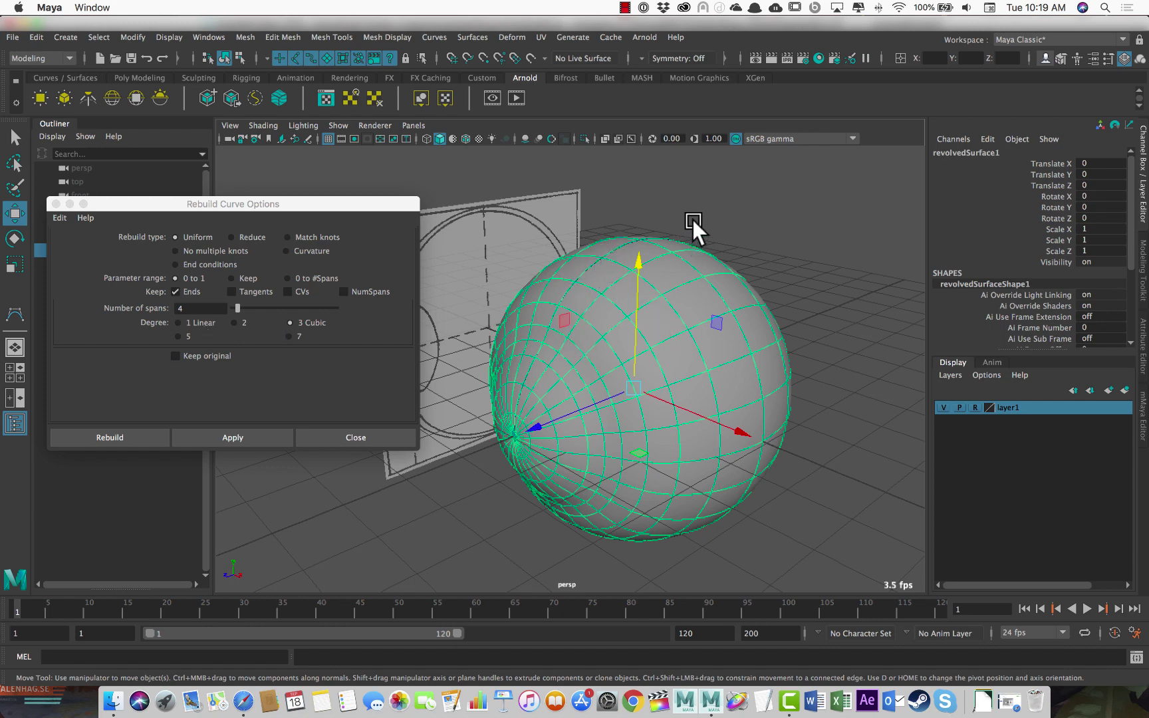
pyautogui.click(667, 258)
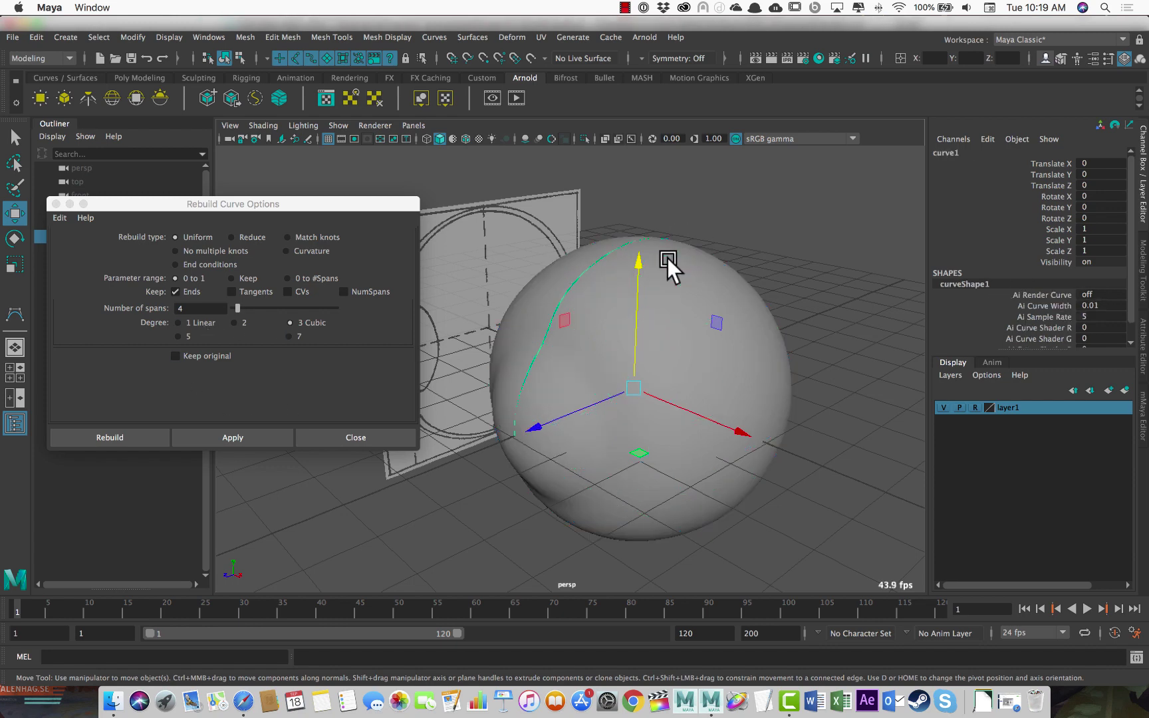
pyautogui.click(201, 309)
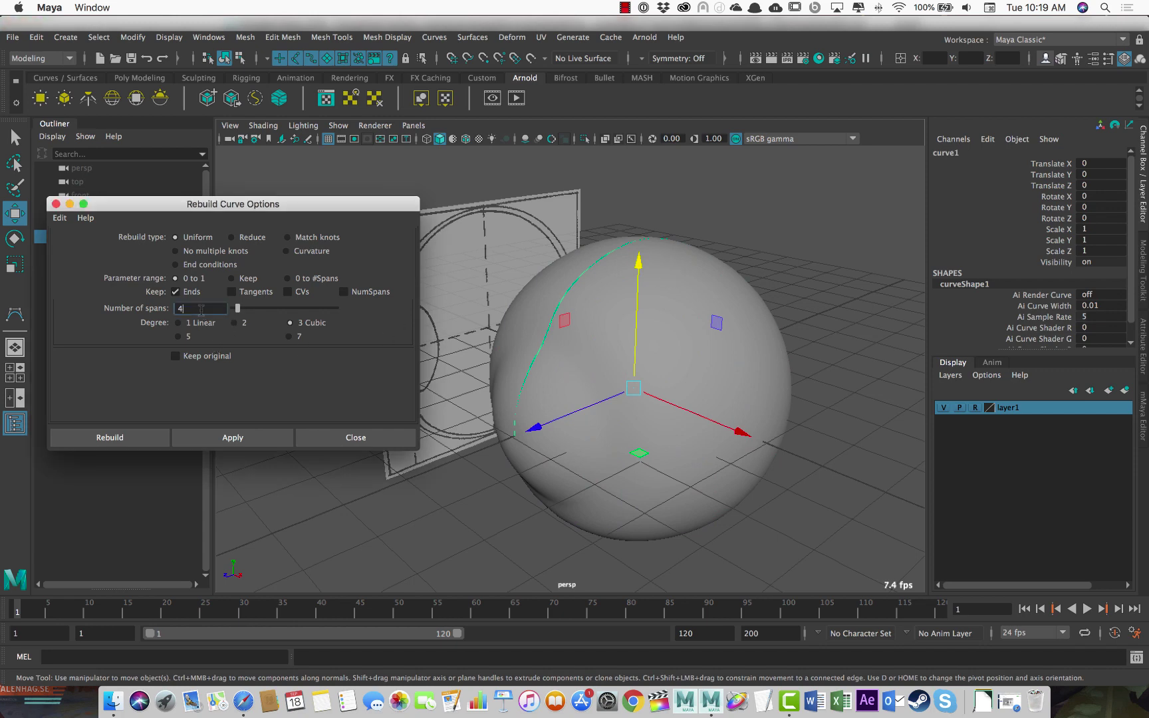
pyautogui.click(466, 139)
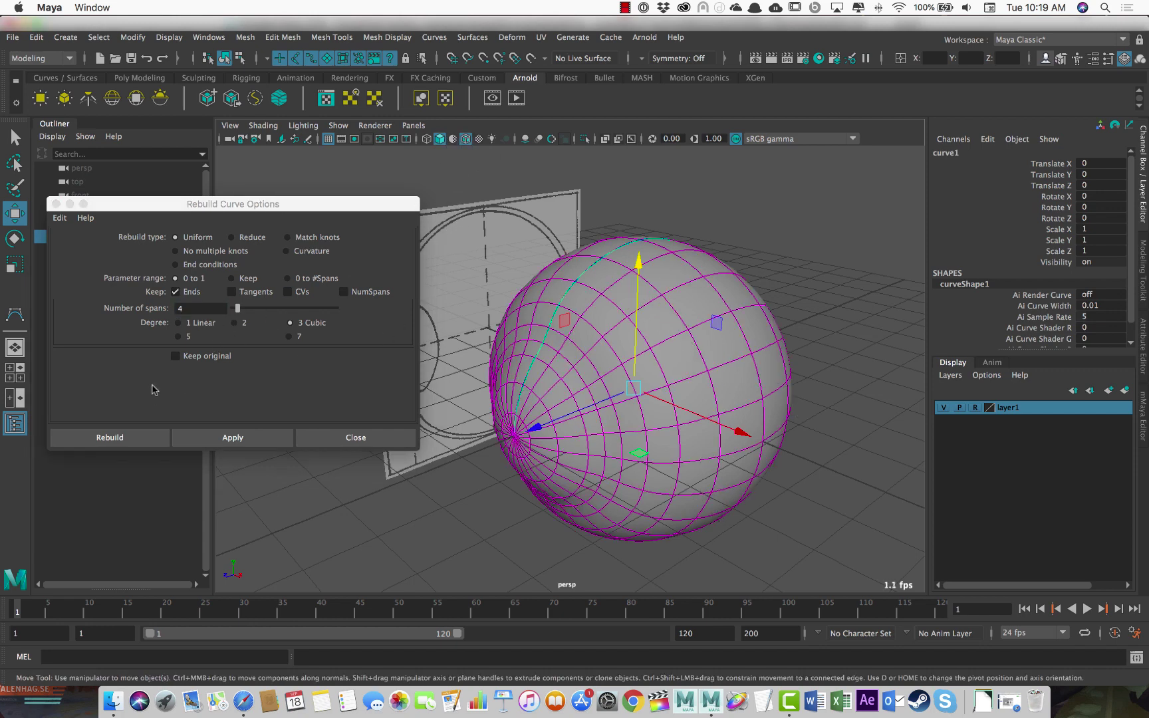
# Rebuild the profile curve with 128 spans
pyautogui.click(187, 308)
pyautogui.doubleClick(200, 309)
pyautogui.write('12')
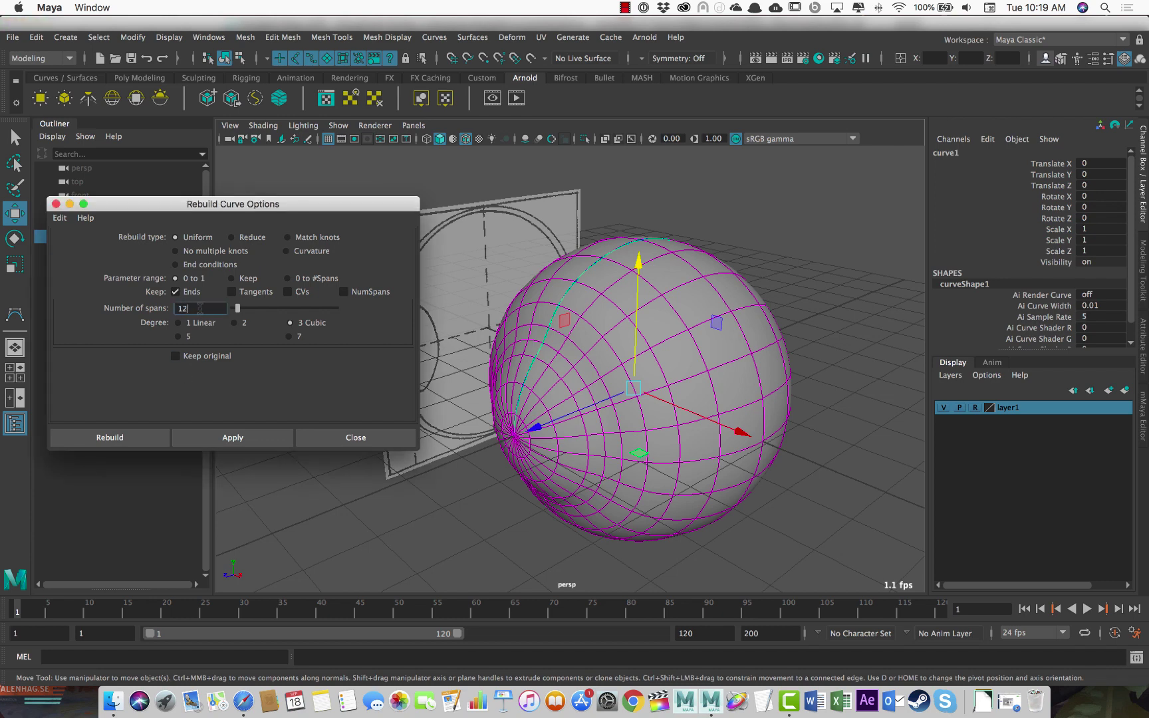
pyautogui.write('8')
pyautogui.click(234, 436)
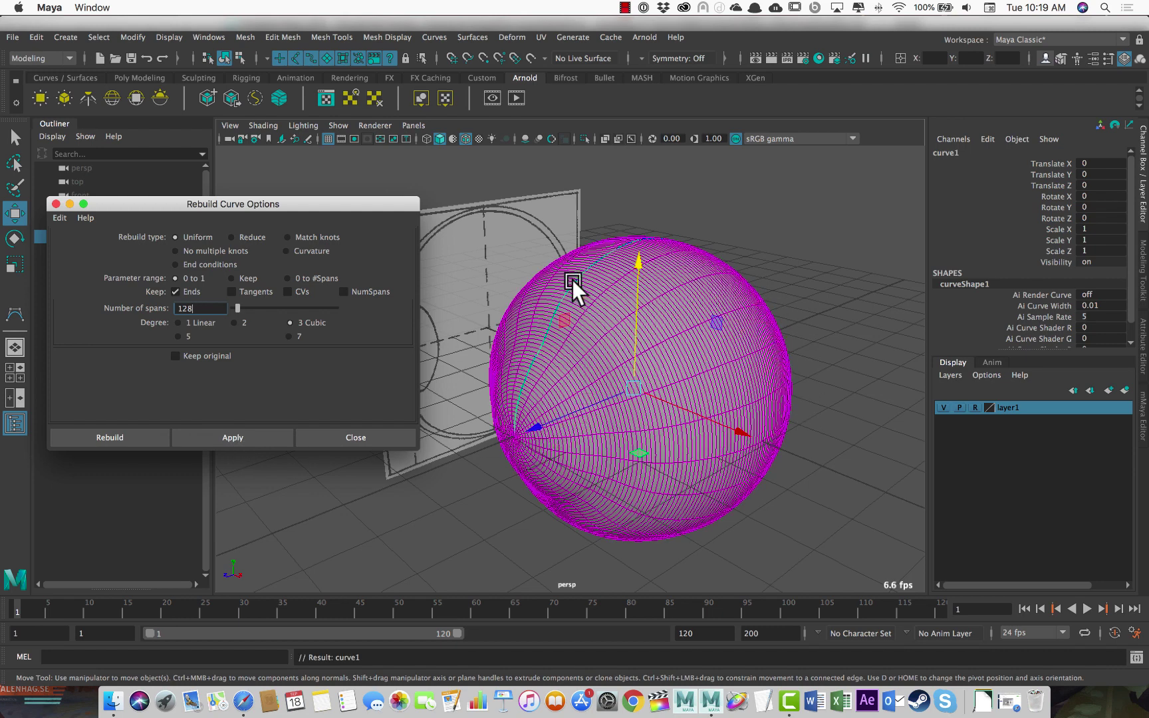
# Close the Rebuild Curve options and undo the 128-span rebuild of the profile curve
pyautogui.click(369, 437)
pyautogui.click(507, 521)
pyautogui.hotkey('ctrl', 'z')
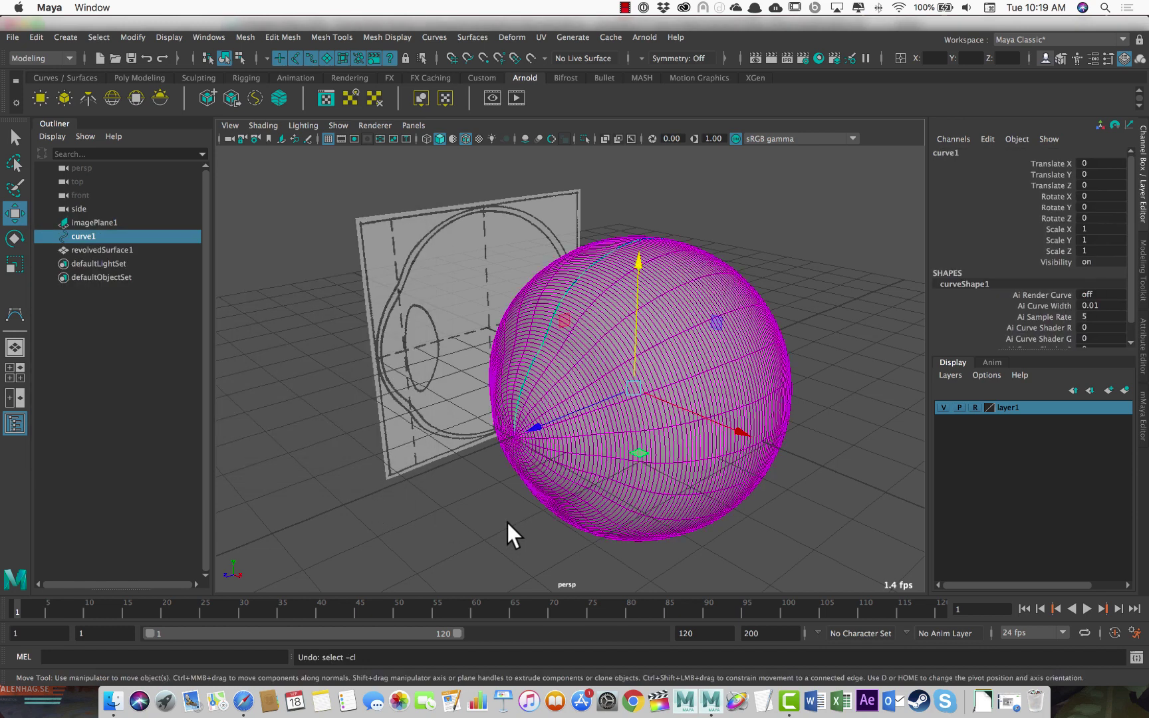
pyautogui.hotkey('ctrl', 'z')
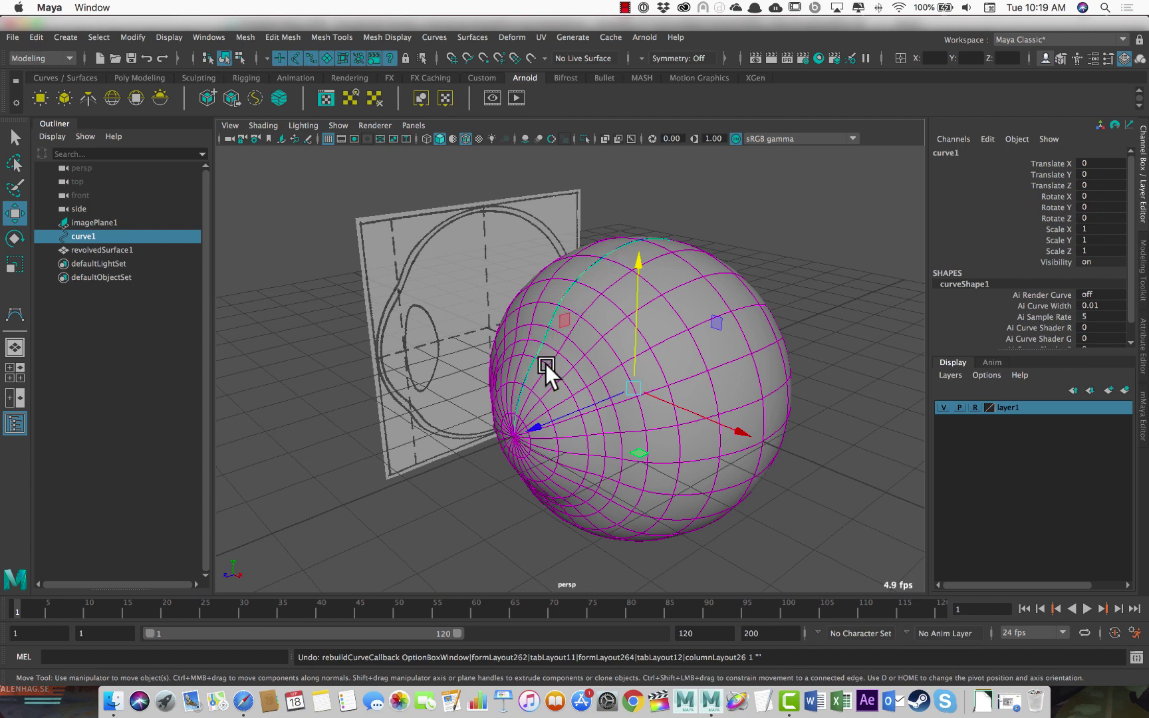
# Rename the revolved surface as eye and the profile curve as eye_profile
pyautogui.click(123, 251)
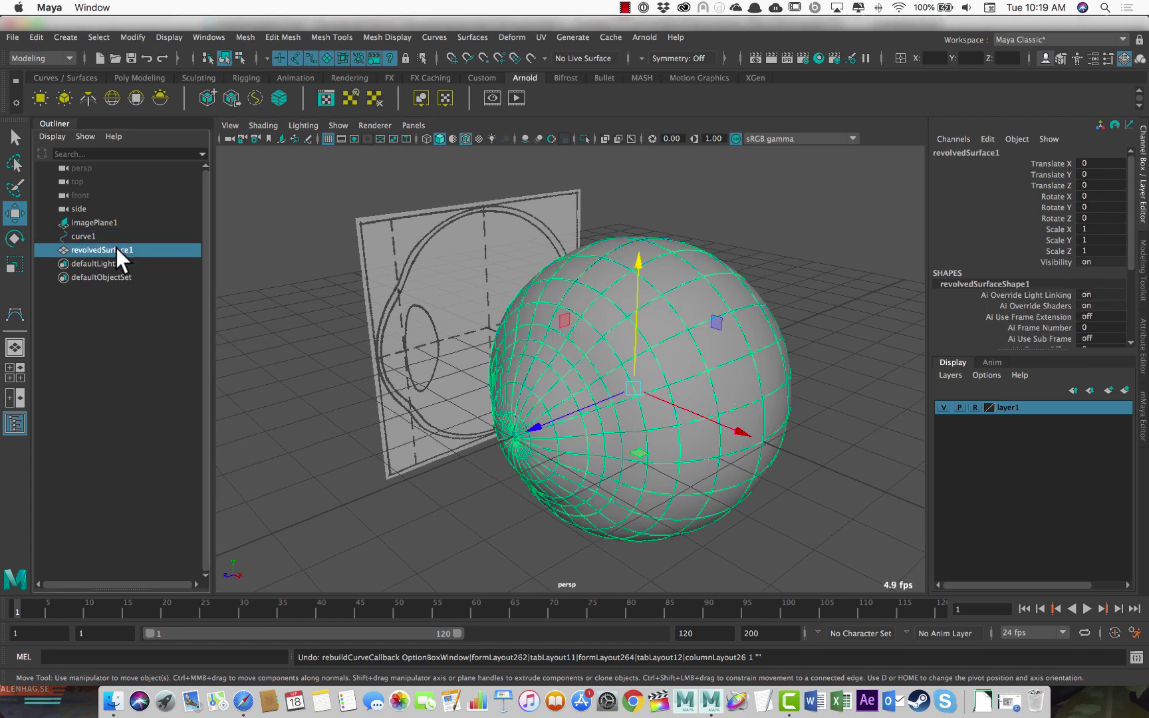
pyautogui.doubleClick(116, 250)
pyautogui.write('eye')
pyautogui.press('Return')
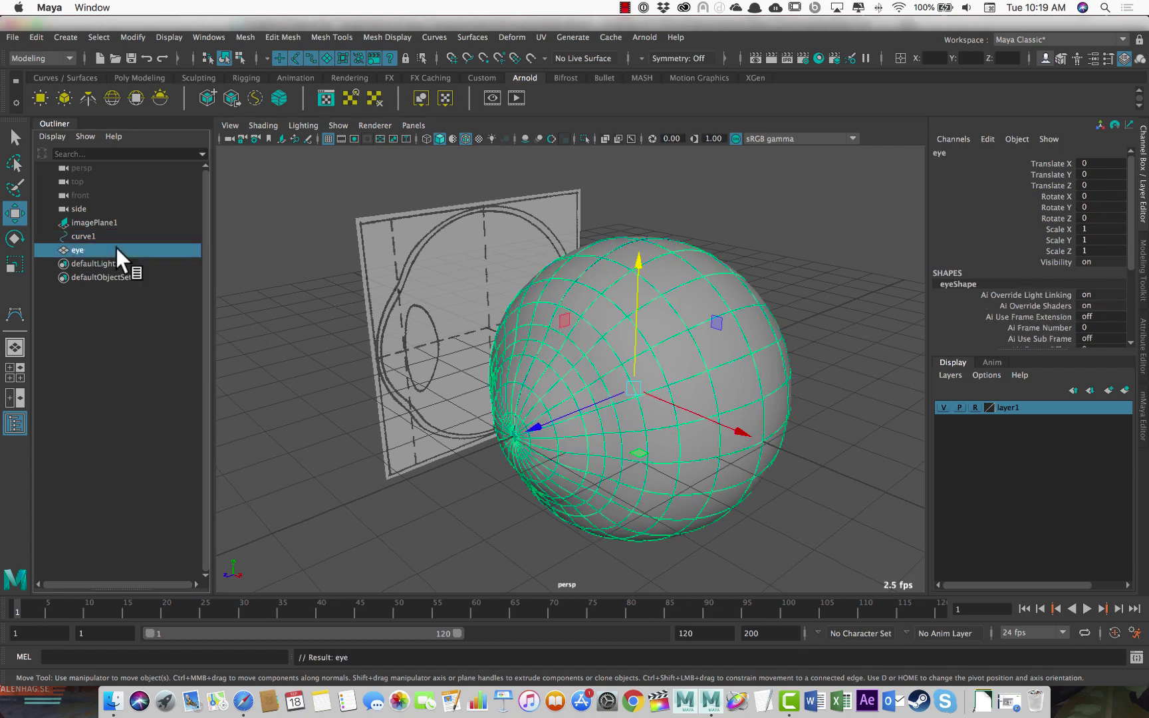
pyautogui.doubleClick(77, 236)
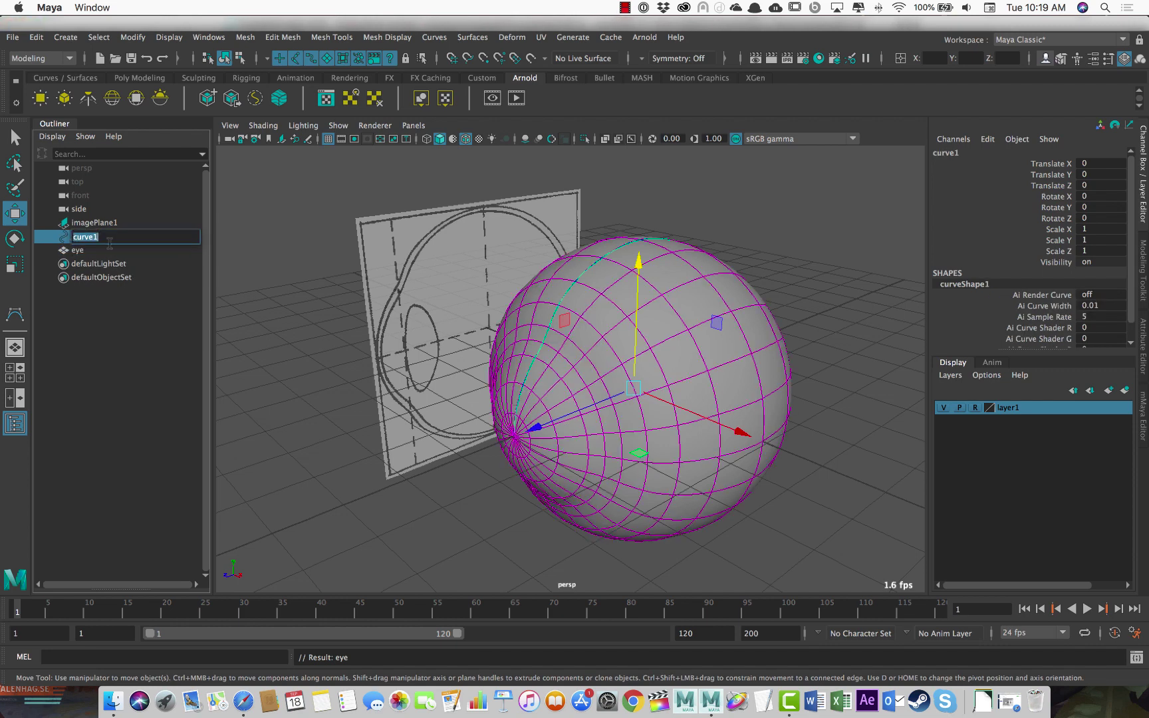
pyautogui.write('eye_profile')
pyautogui.press('Return')
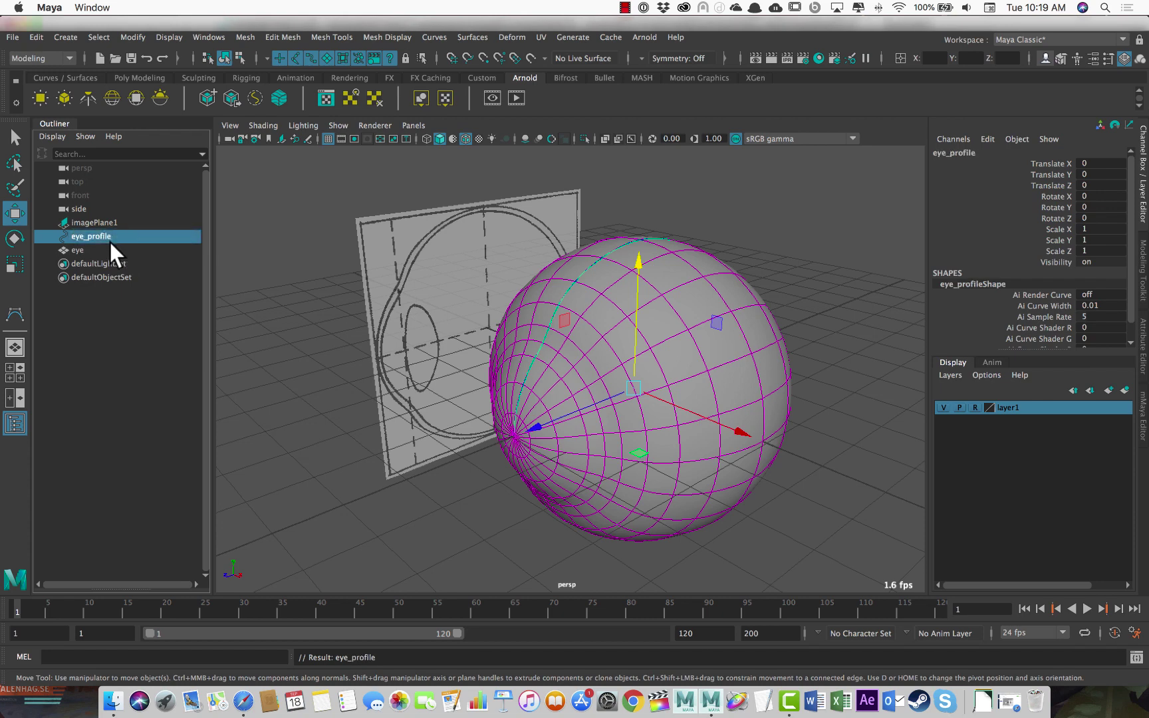
# Create a display layer from the selected profile curve and name it construction_CRVs
pyautogui.moveTo(111, 241); pyautogui.dragTo(118, 223, button='middle')
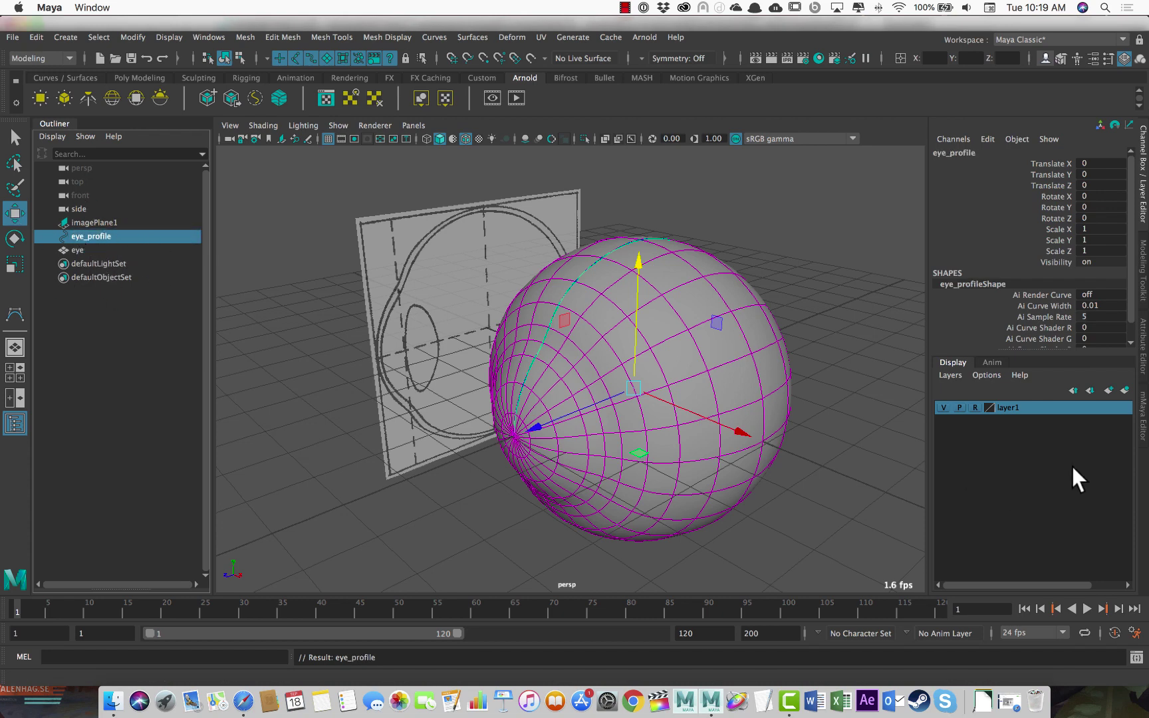
pyautogui.moveTo(1102, 426); pyautogui.dragTo(1125, 393, button='middle')
pyautogui.click(1125, 391)
pyautogui.doubleClick(1015, 407)
pyautogui.doubleClick(459, 265)
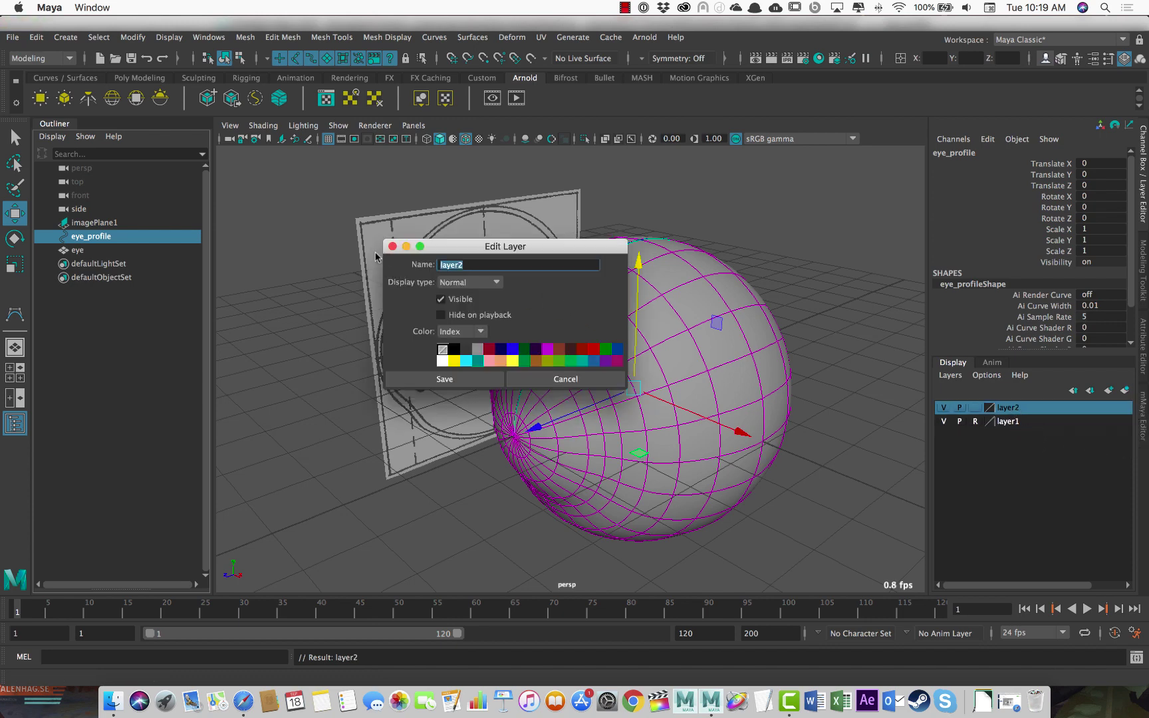
pyautogui.write('construction_CRVS')
pyautogui.press('BackSpace')
pyautogui.write('s')
pyautogui.click(447, 378)
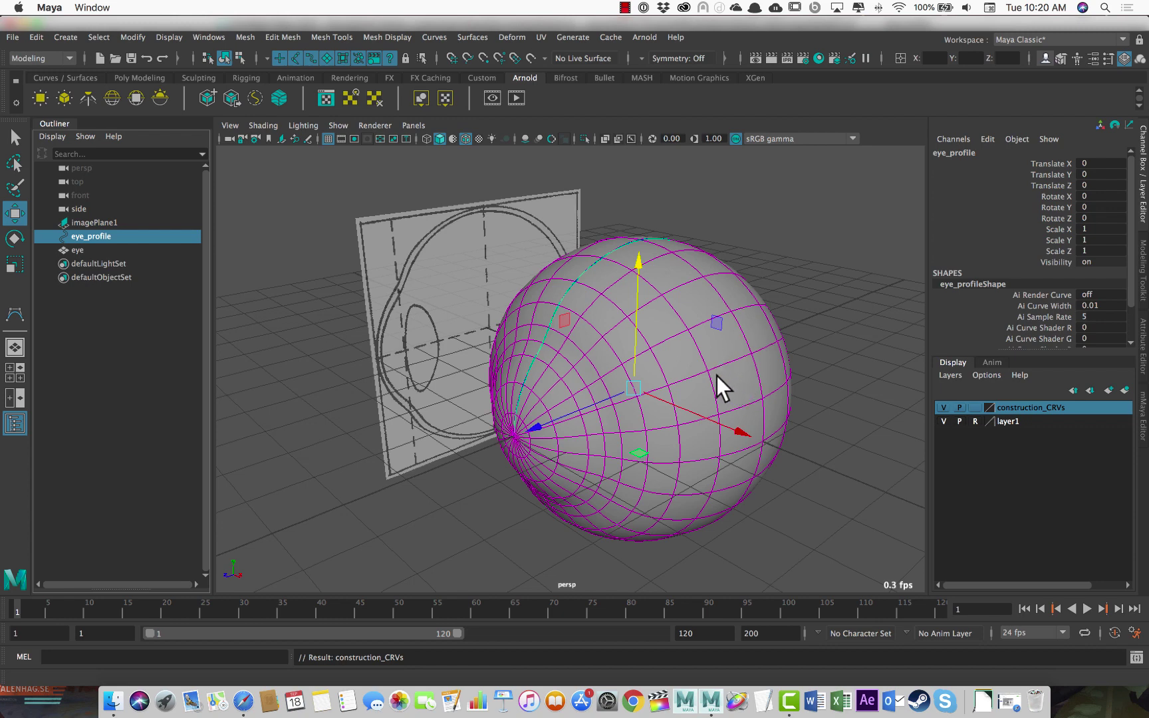
# Hide the construction_CRVs and layer1 display layers so only the eye surface shows
pyautogui.click(943, 407)
pyautogui.click(943, 419)
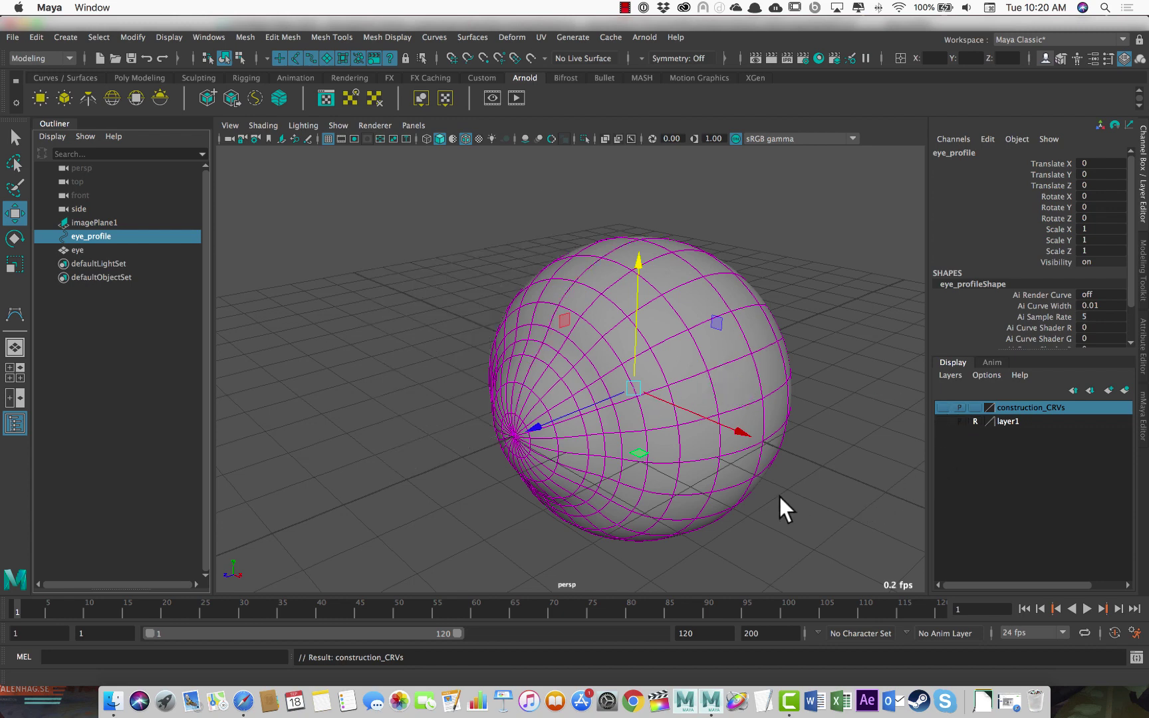
pyautogui.keyDown('alt'); pyautogui.moveTo(773, 489); pyautogui.dragTo(691, 485); pyautogui.keyUp('alt')
# Select the eye surface, save the scene and delete the surface's construction history
pyautogui.click(789, 426)
pyautogui.keyDown('alt'); pyautogui.moveTo(814, 422); pyautogui.dragTo(831, 399); pyautogui.keyUp('alt')
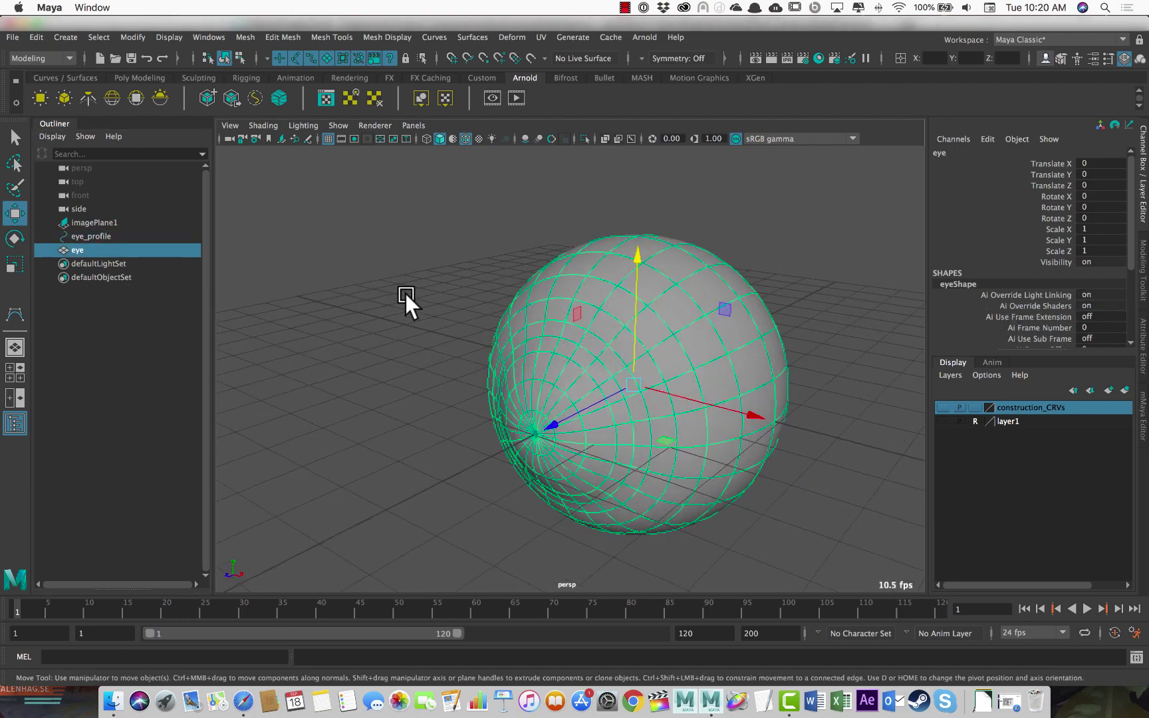
pyautogui.press('super+s')
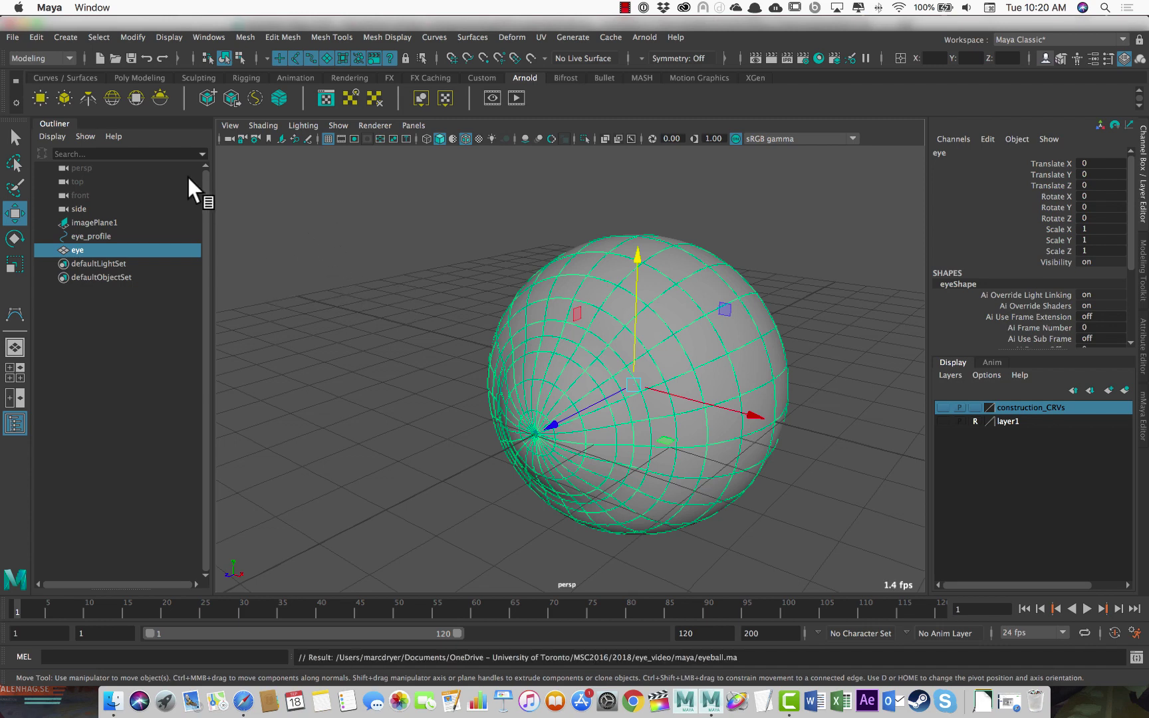
pyautogui.click(37, 36)
pyautogui.moveTo(107, 201)
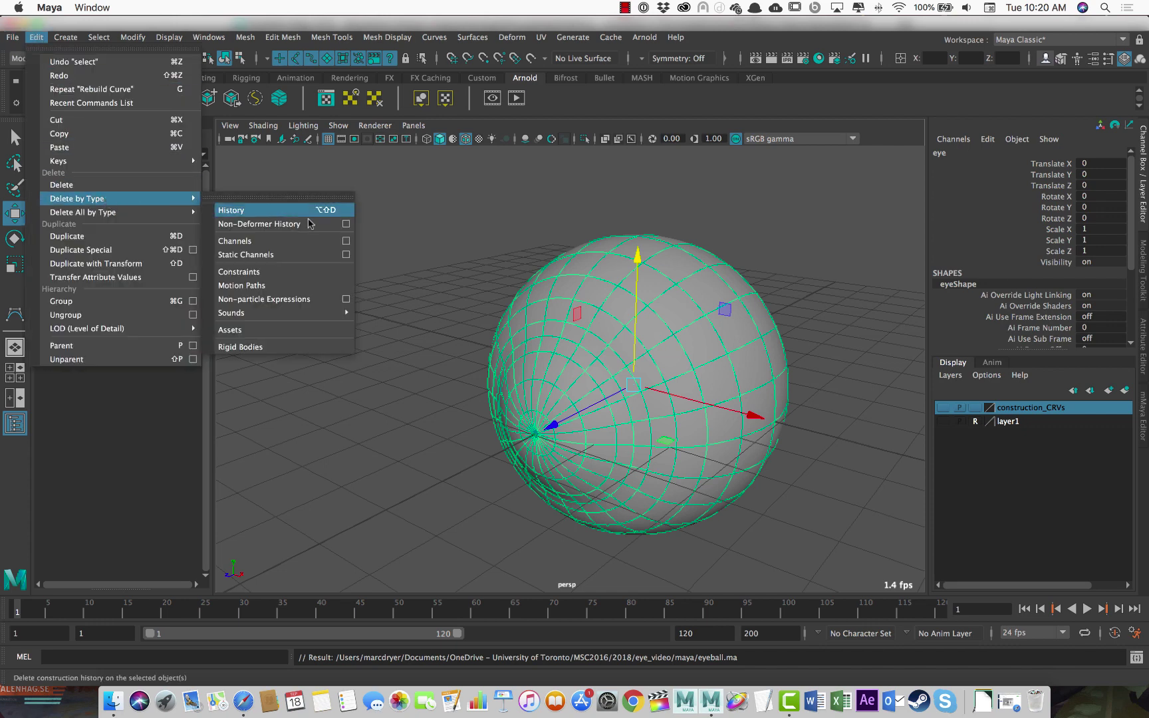
pyautogui.click(261, 210)
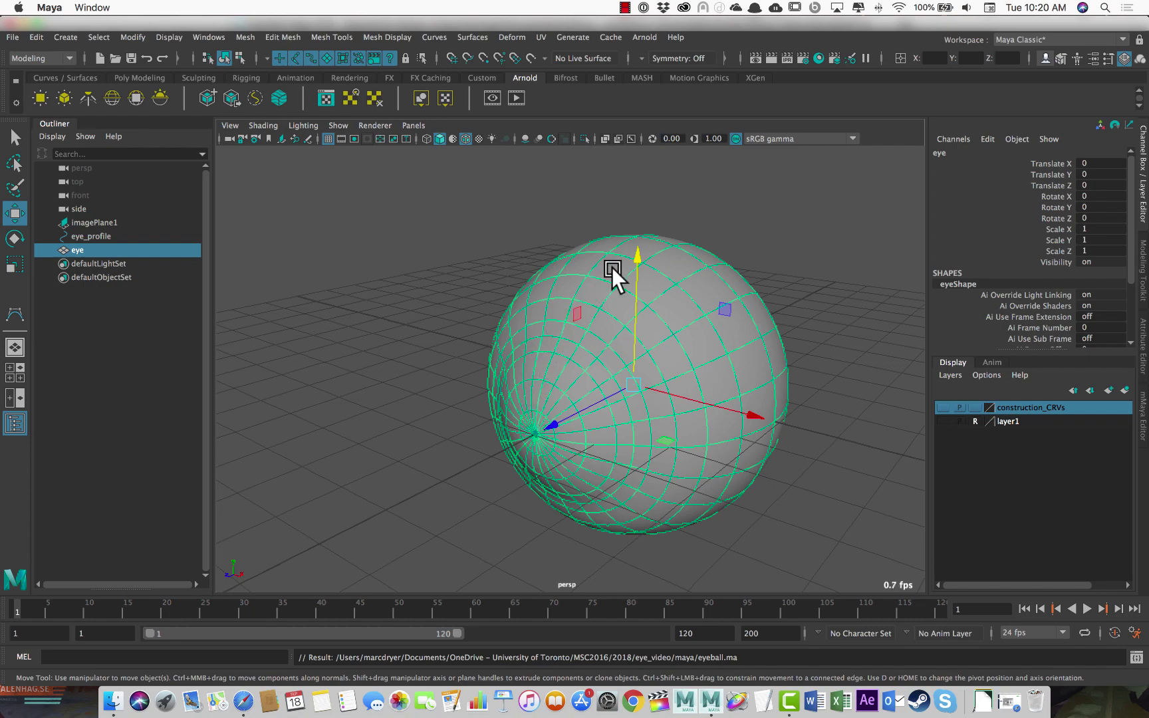
pyautogui.keyDown('alt'); pyautogui.moveTo(653, 373); pyautogui.dragTo(678, 363); pyautogui.keyUp('alt')
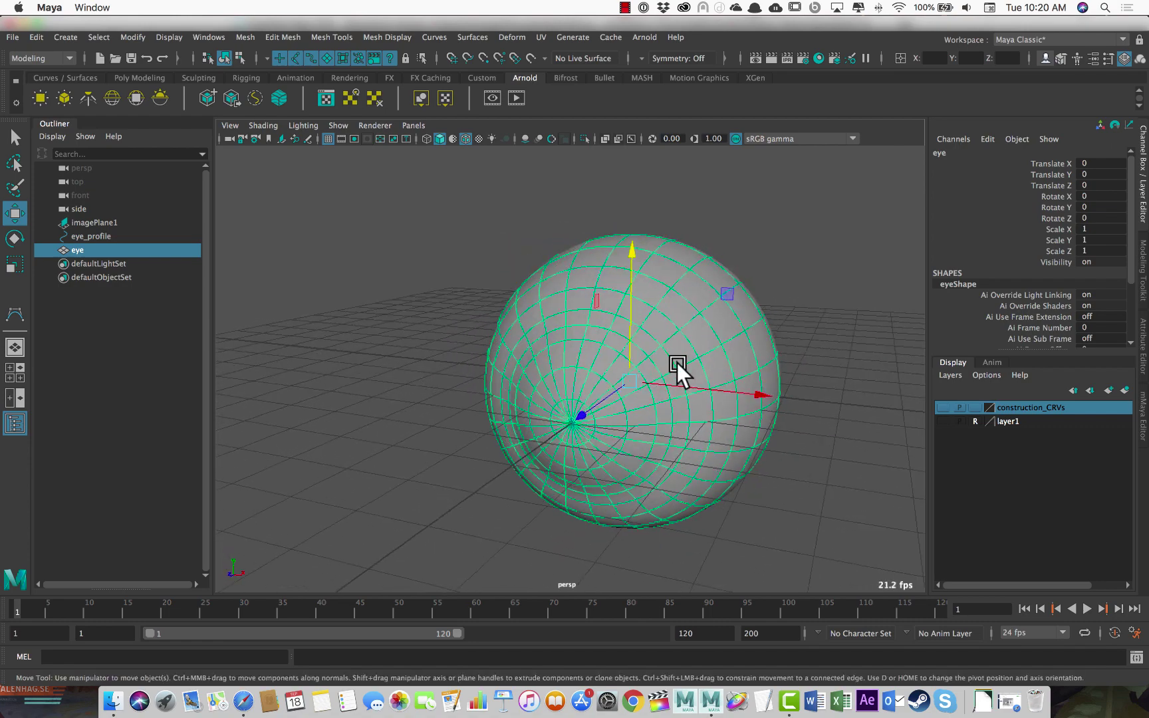